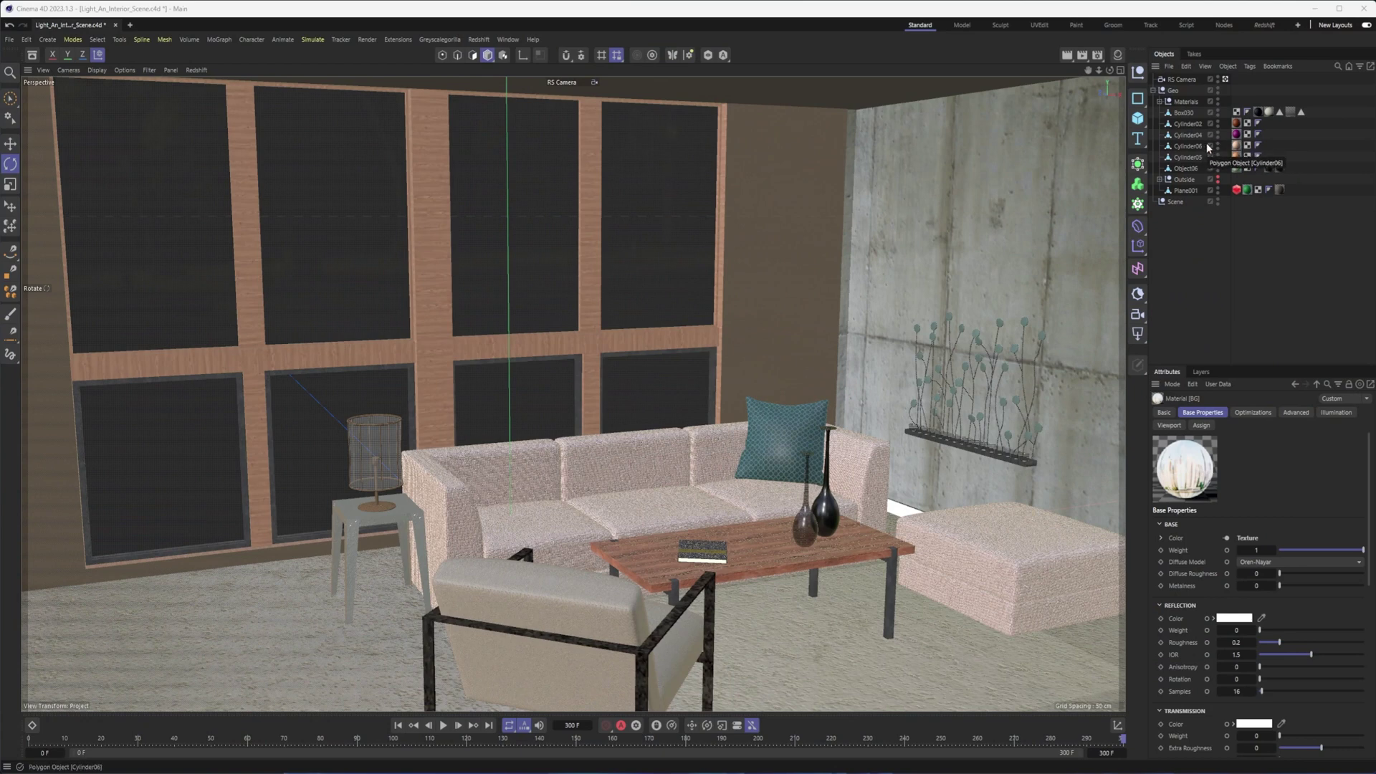
Dock the Redshift RenderView beside the perspective viewport and start its interactive render
left_click(1179, 79)
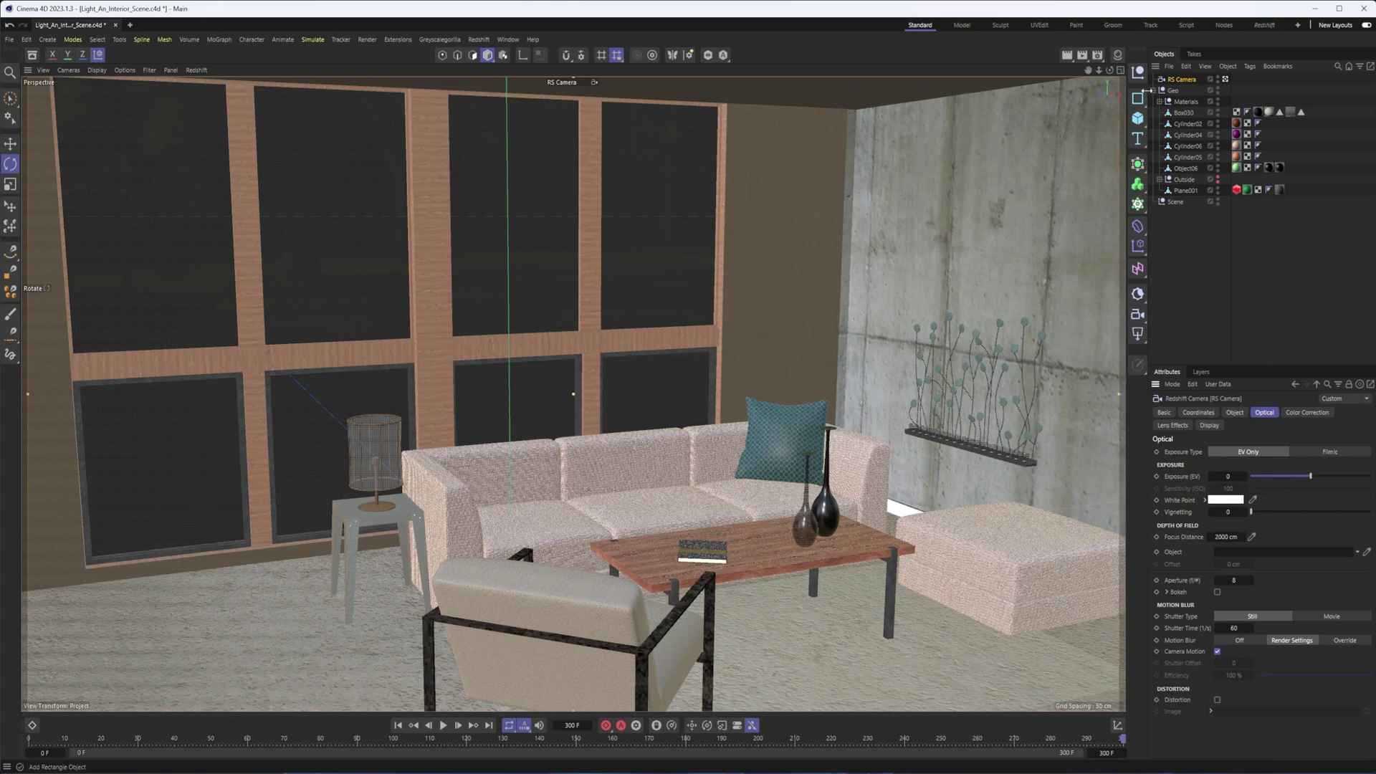
left_click(1153, 90)
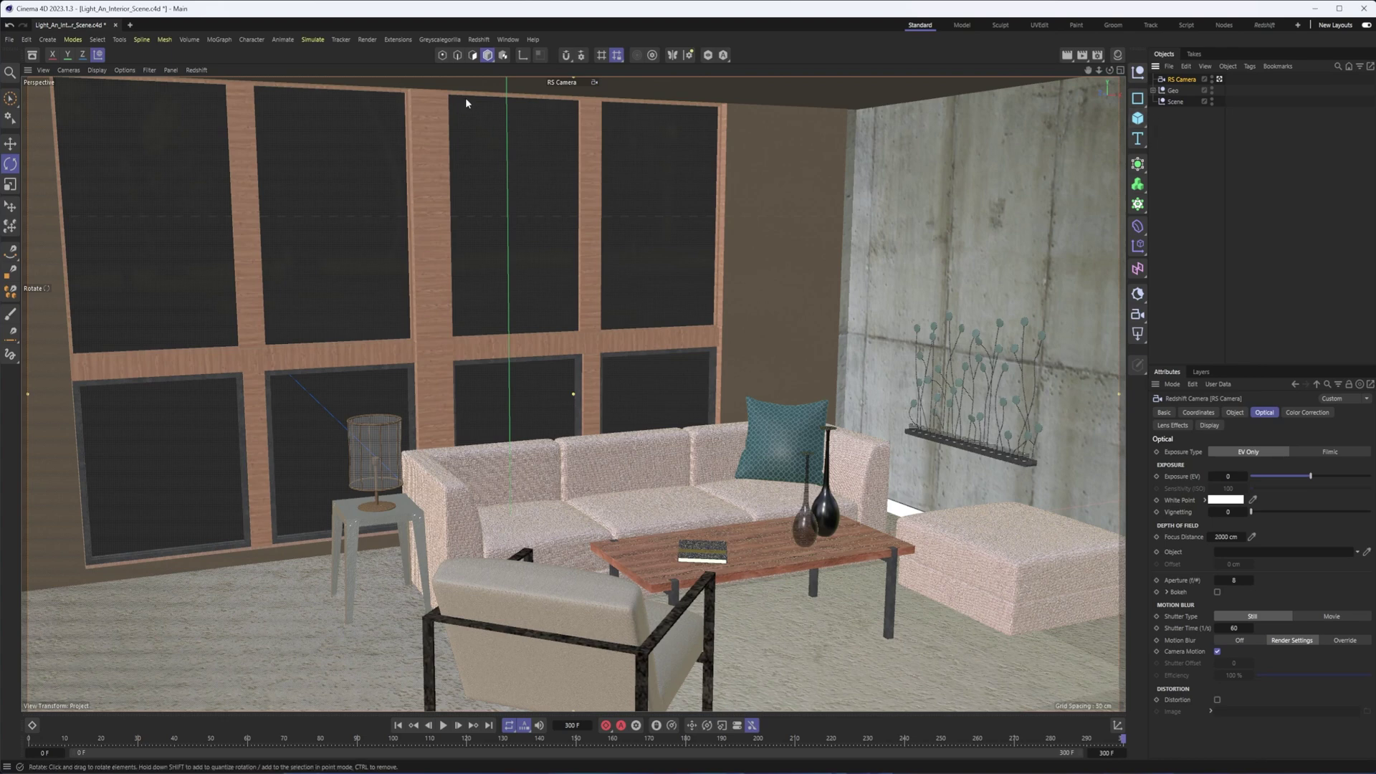
left_click(508, 40)
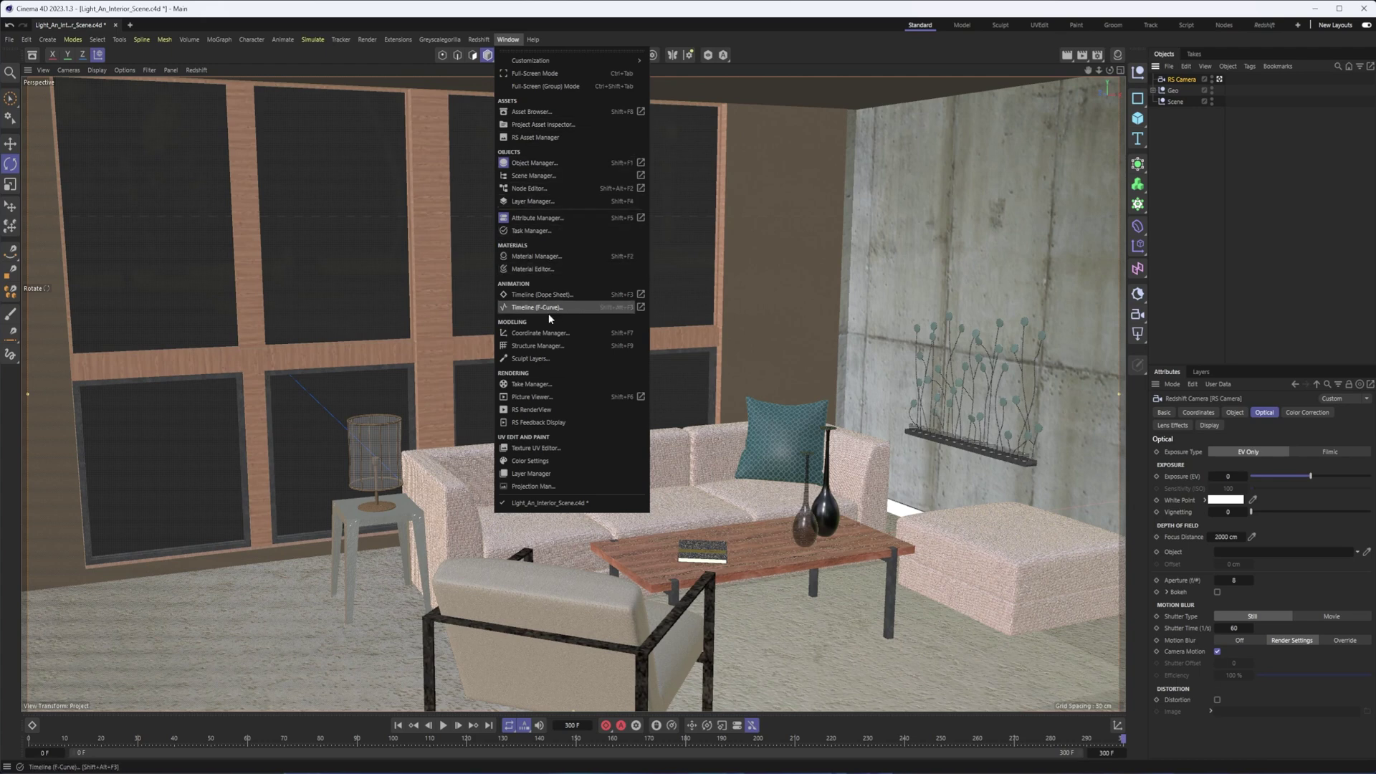
left_click(531, 410)
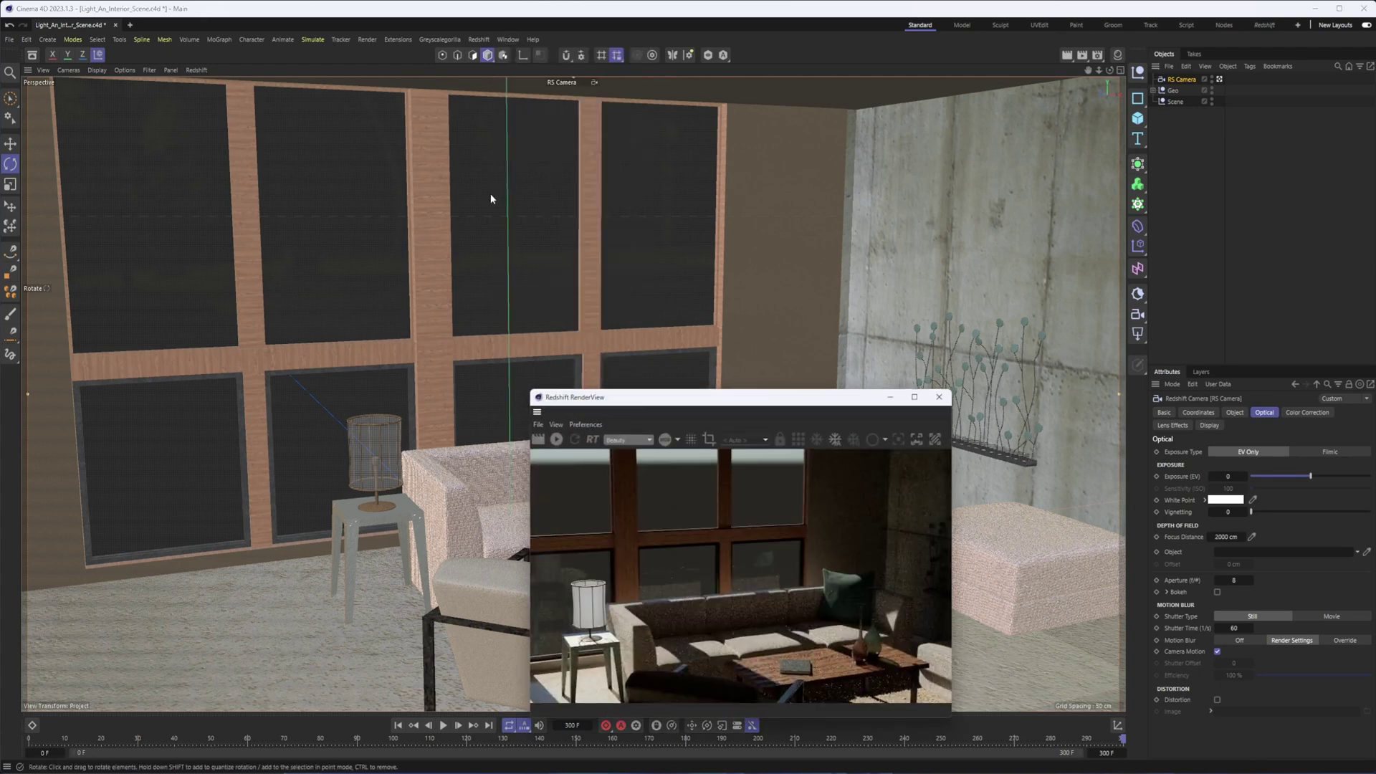
left_click_drag(538, 420, 189, 442)
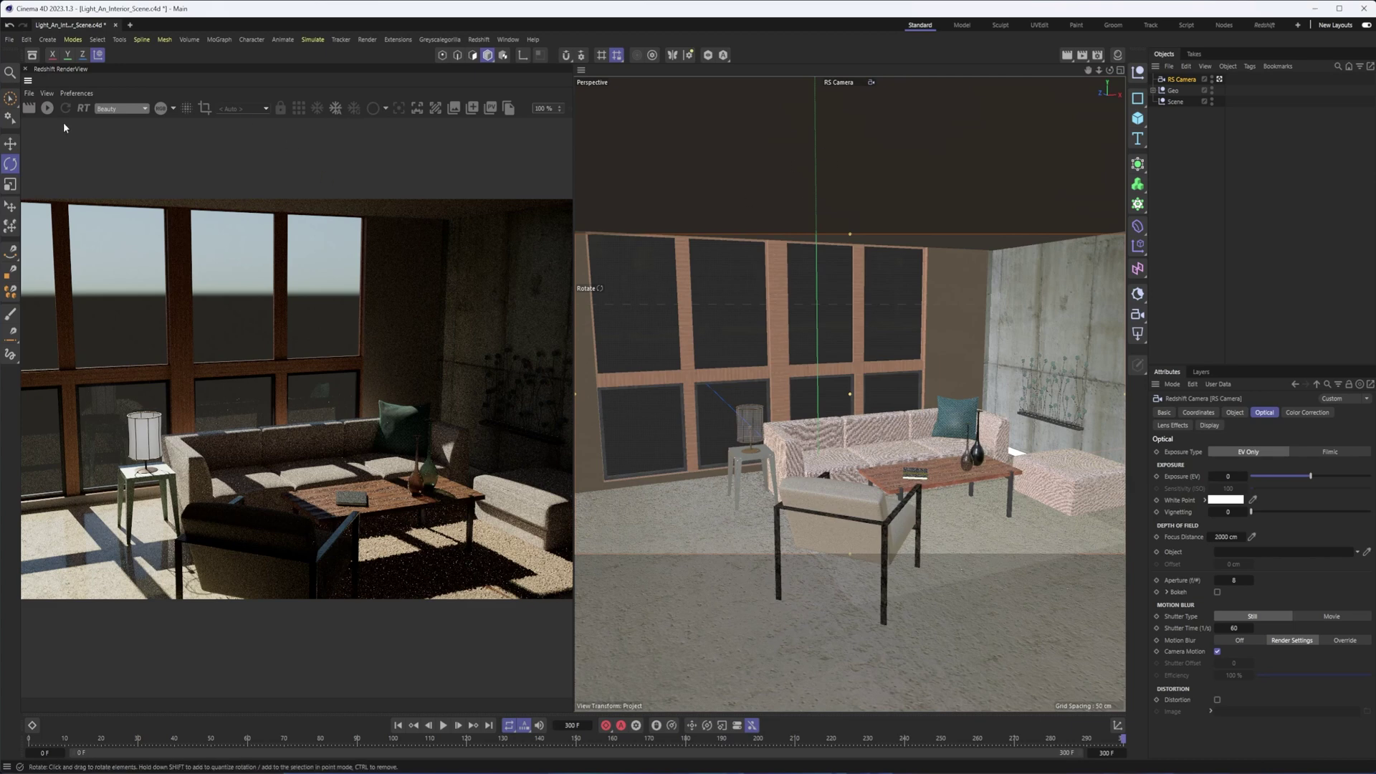
left_click(47, 107)
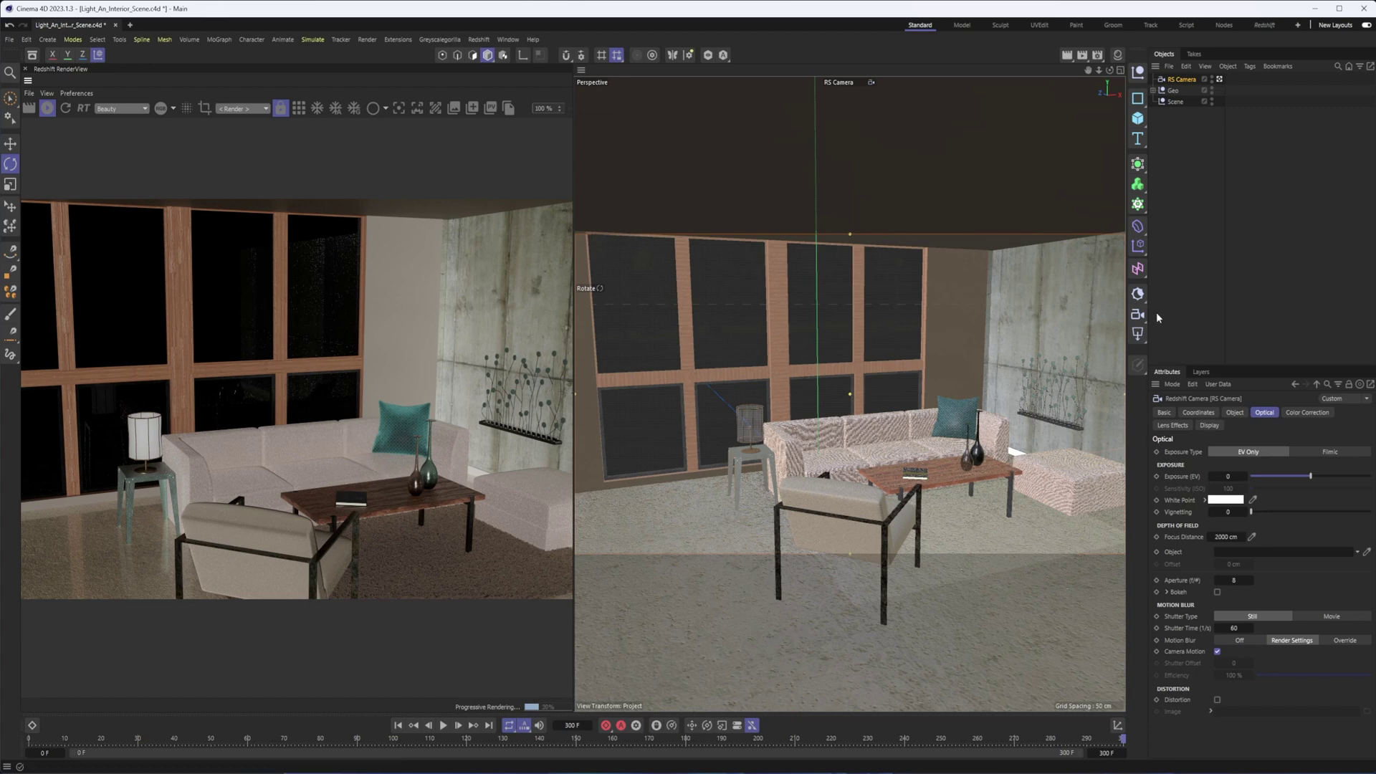
Add an RS Sun & Sky Rig and rotate the sky object to change the sun direction
left_click(1136, 295)
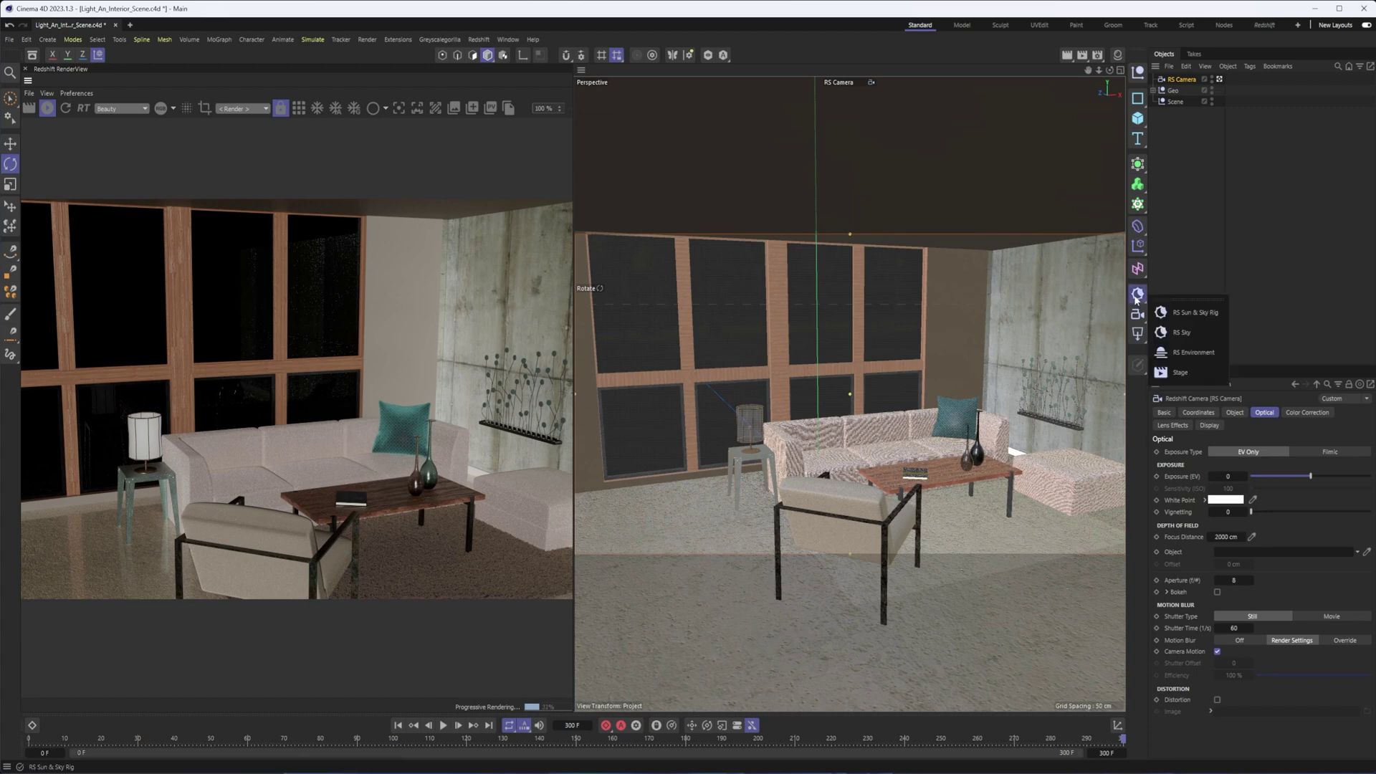
left_click(1203, 316)
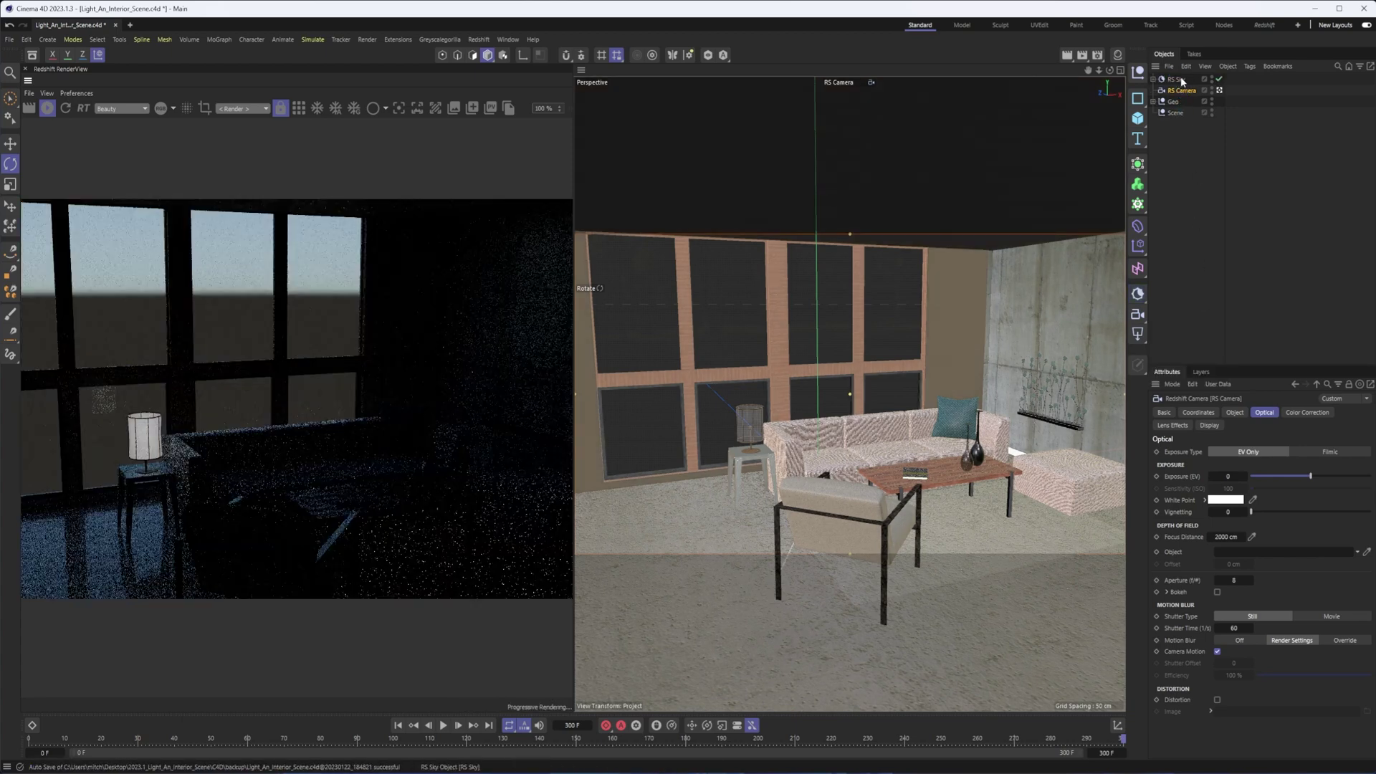
left_click(1175, 78)
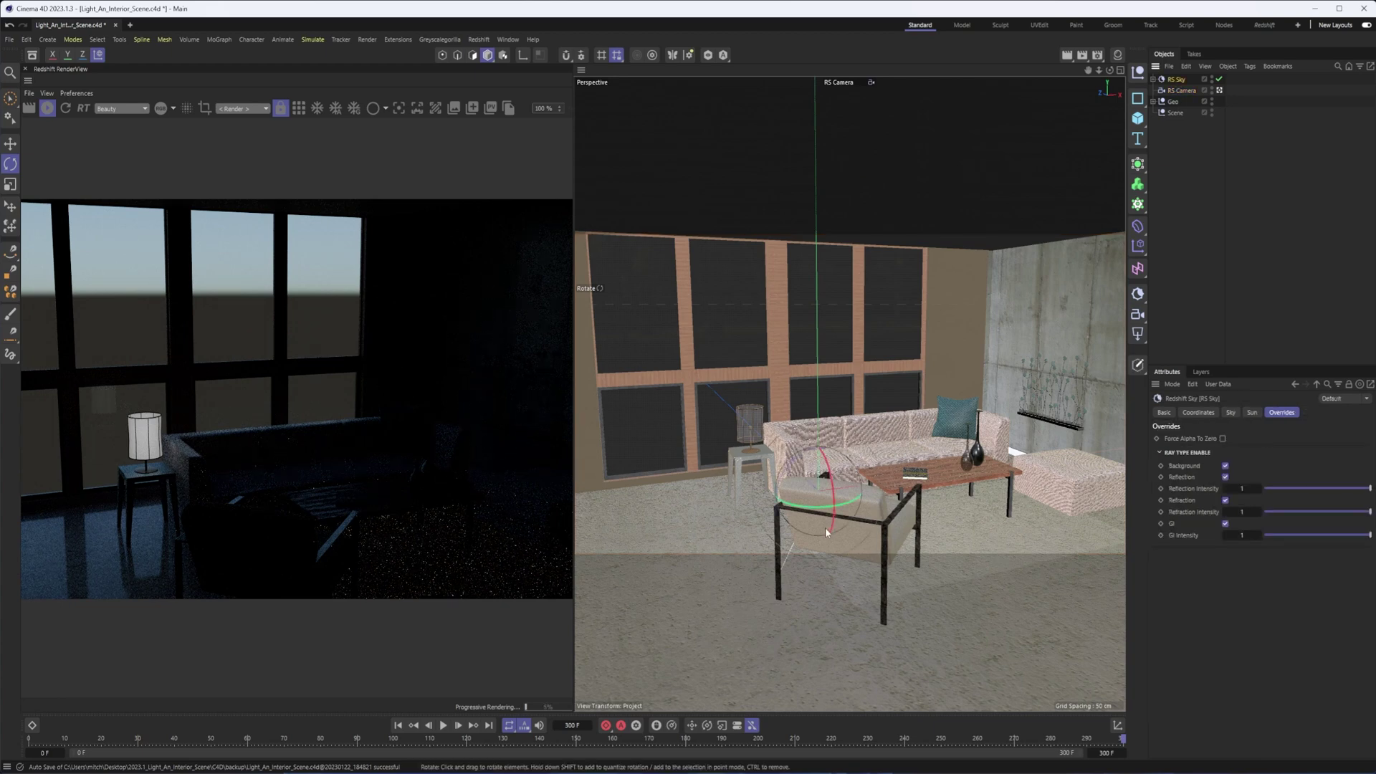
left_click_drag(810, 513, 759, 504)
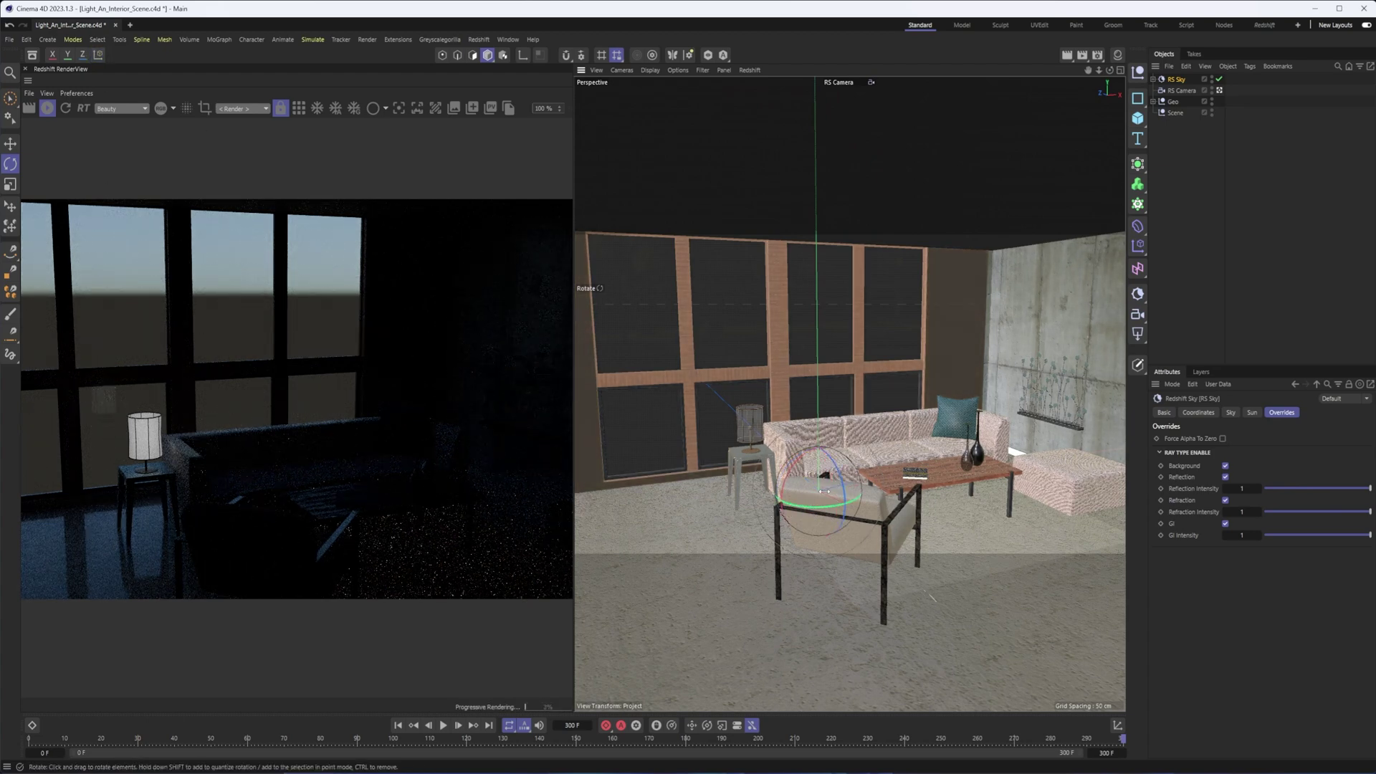
mouse_move(824, 491)
left_mouse_down()
mouse_move(806, 501)
mouse_move(845, 509)
mouse_move(817, 437)
left_mouse_up()
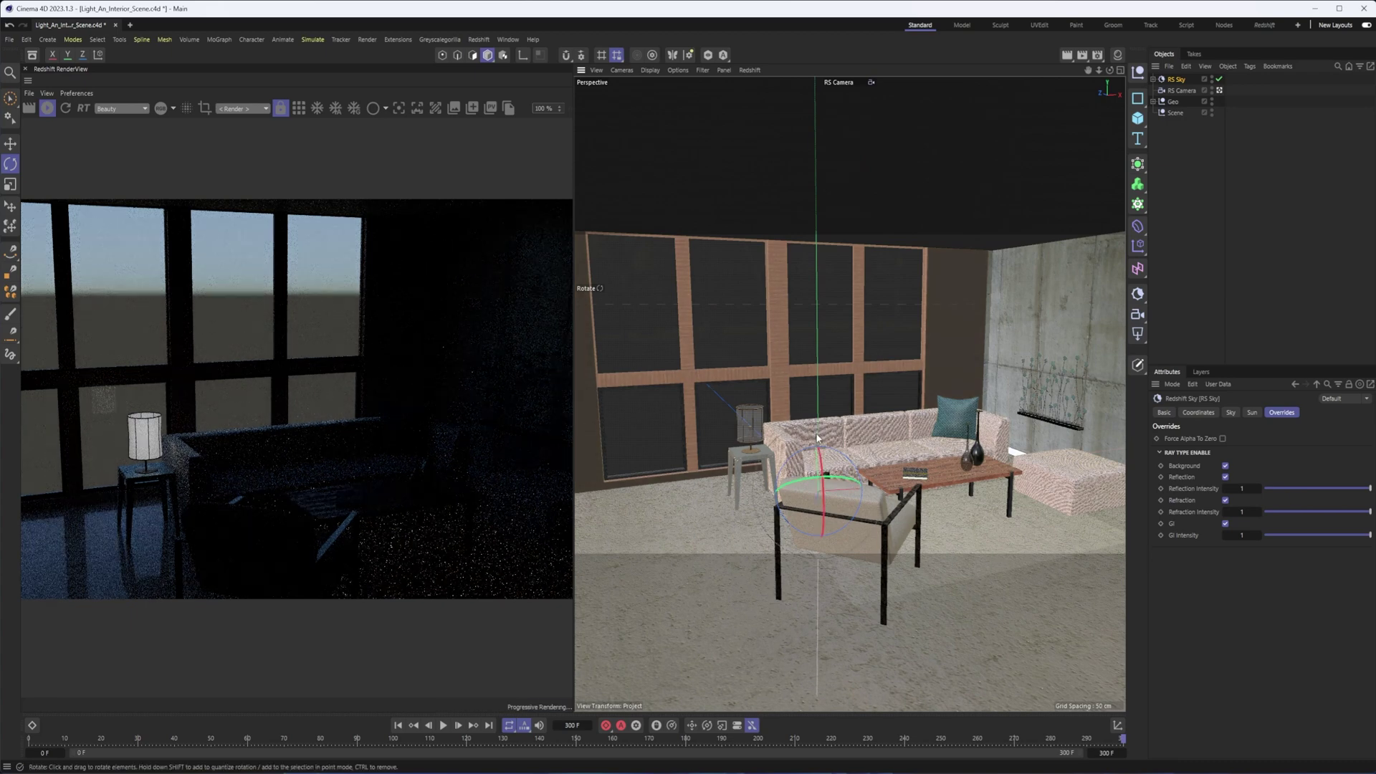
Move the RS Sky in front of the windows, near the lamp table, and rotate it so sunlight falls through the windows
key("e")
left_click_drag(850, 490, 713, 495)
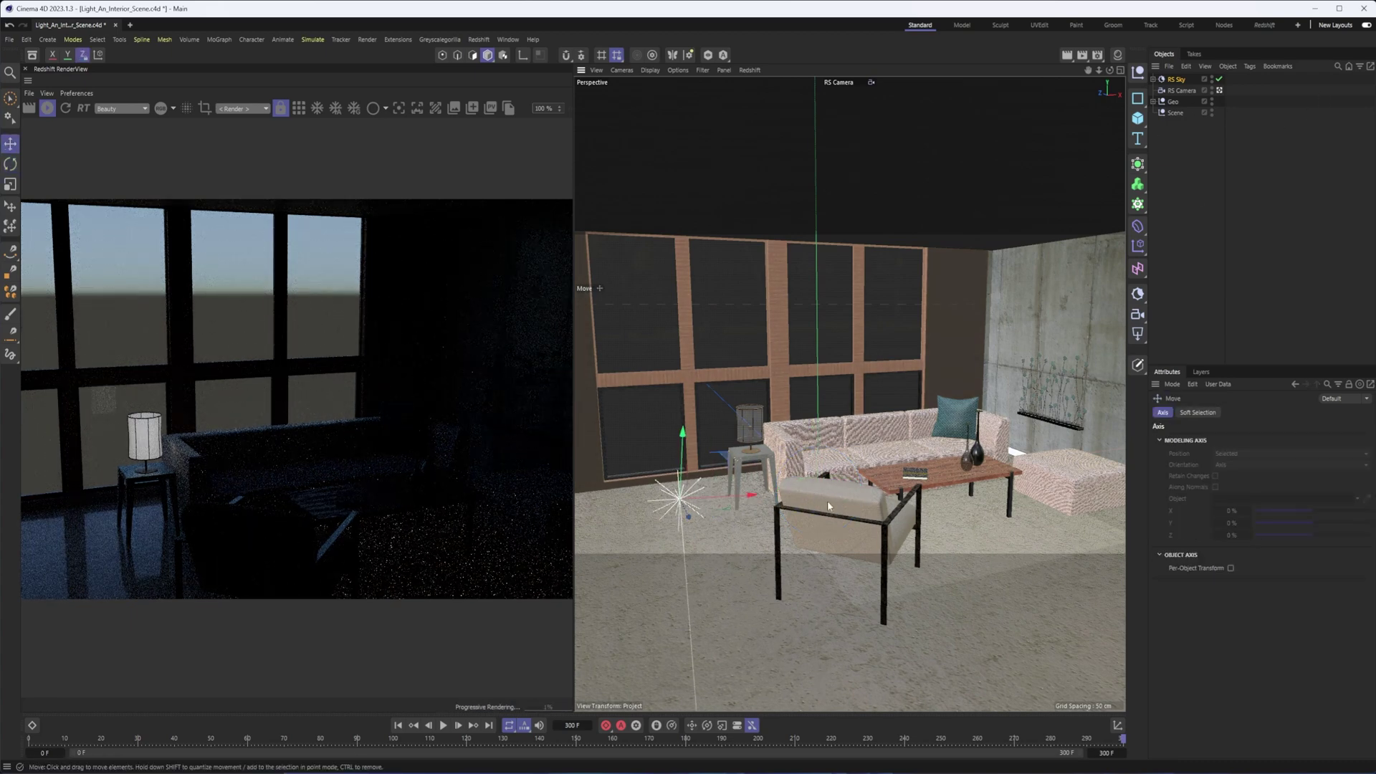
left_click_drag(829, 506, 872, 501, "alt")
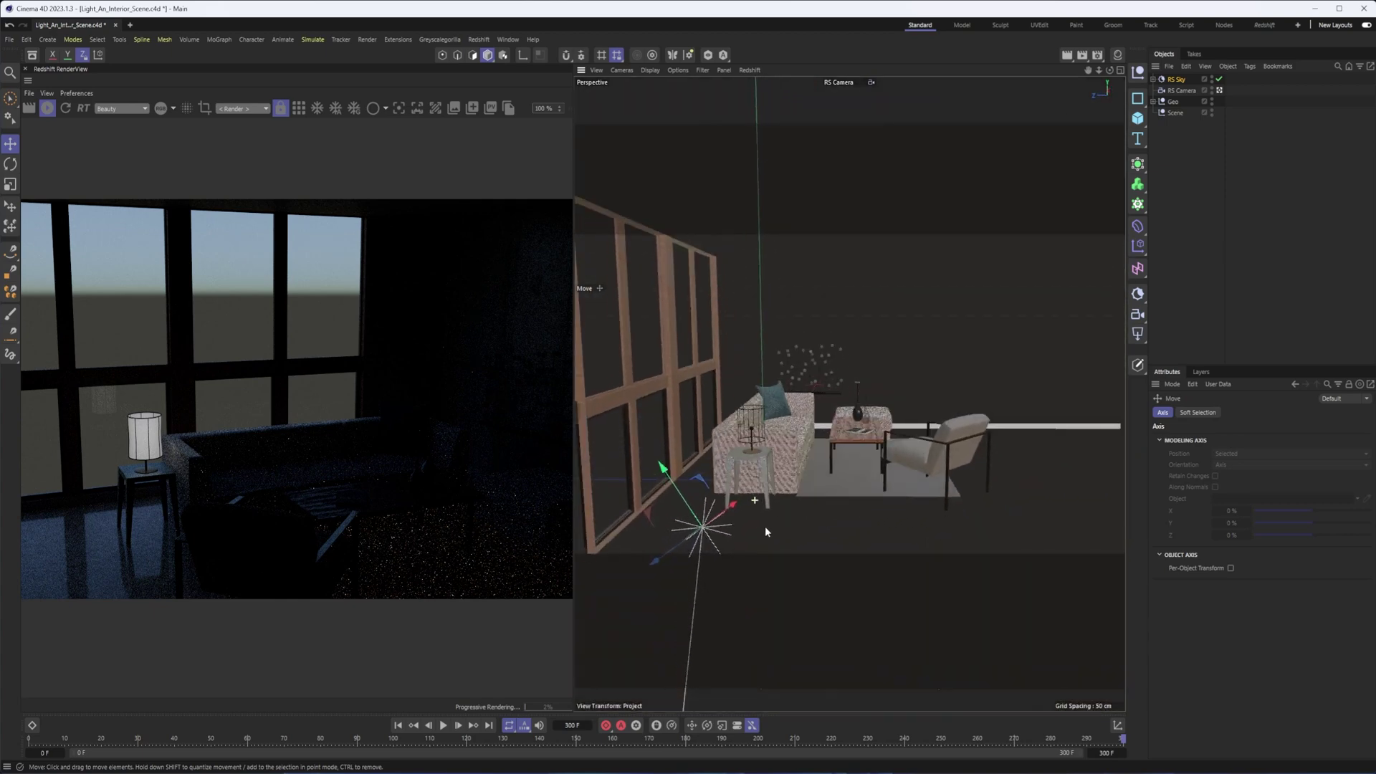
key("r")
mouse_move(720, 495)
left_mouse_down()
mouse_move(684, 495)
mouse_move(728, 484)
left_mouse_up()
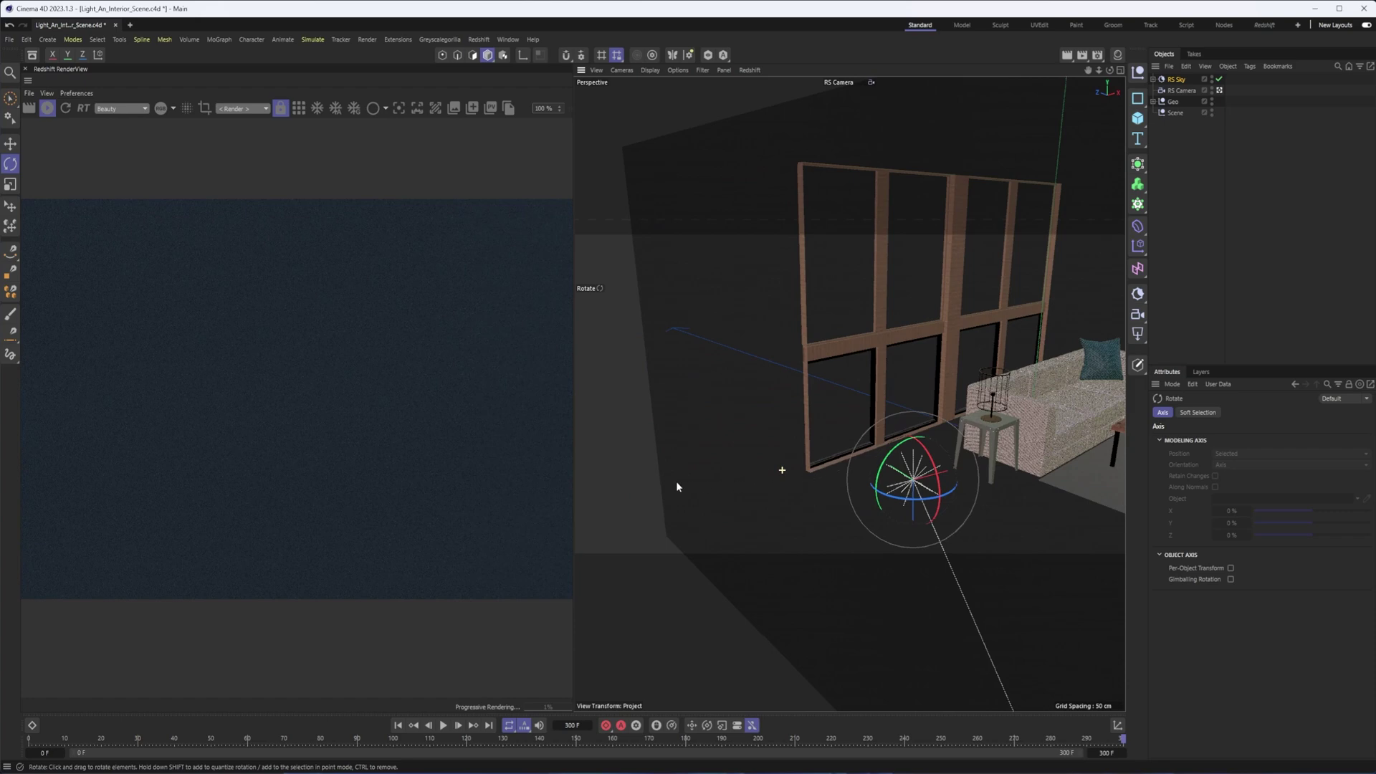
left_click_drag(949, 415, 904, 451, "alt")
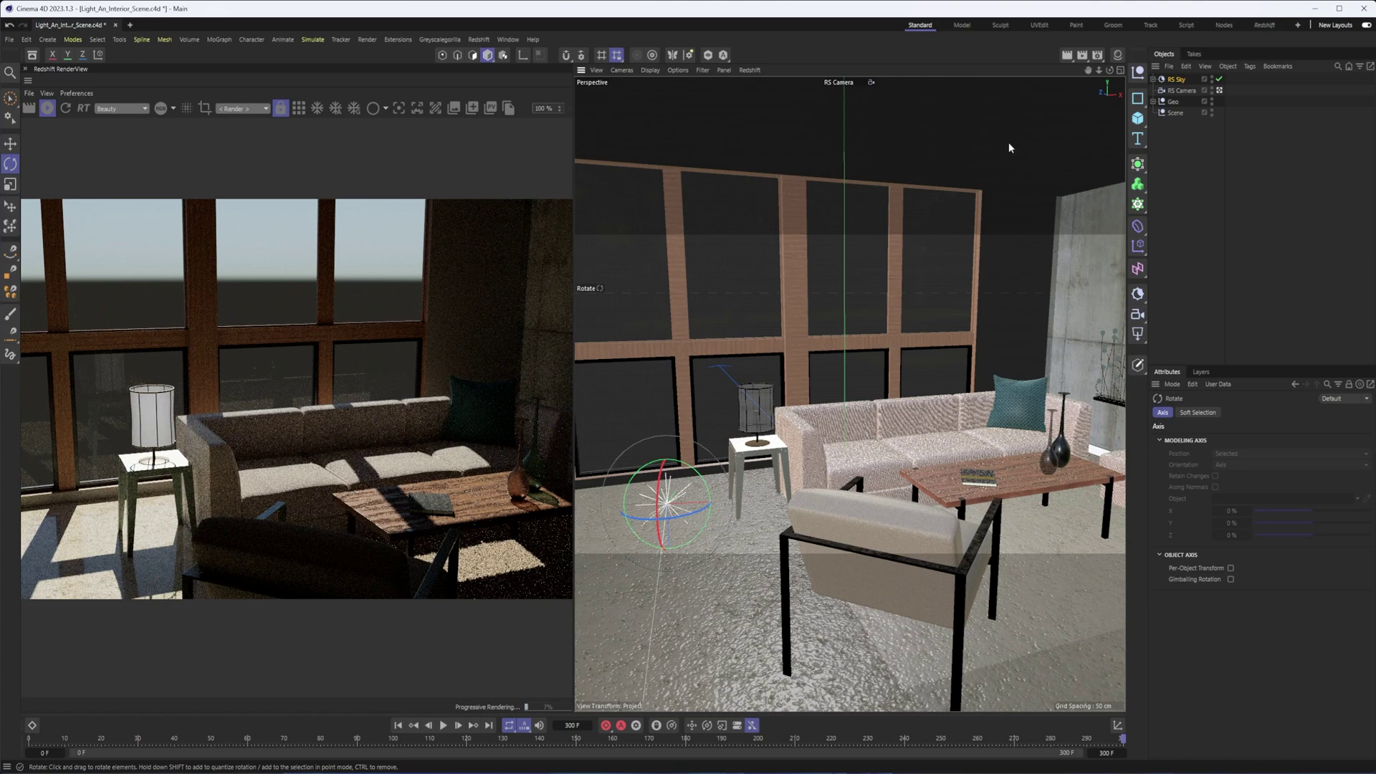
Leave the RS Camera view and reposition the RS Camera, pulling it back from the furniture in the top view and adjusting it in perspective
left_click(1122, 71)
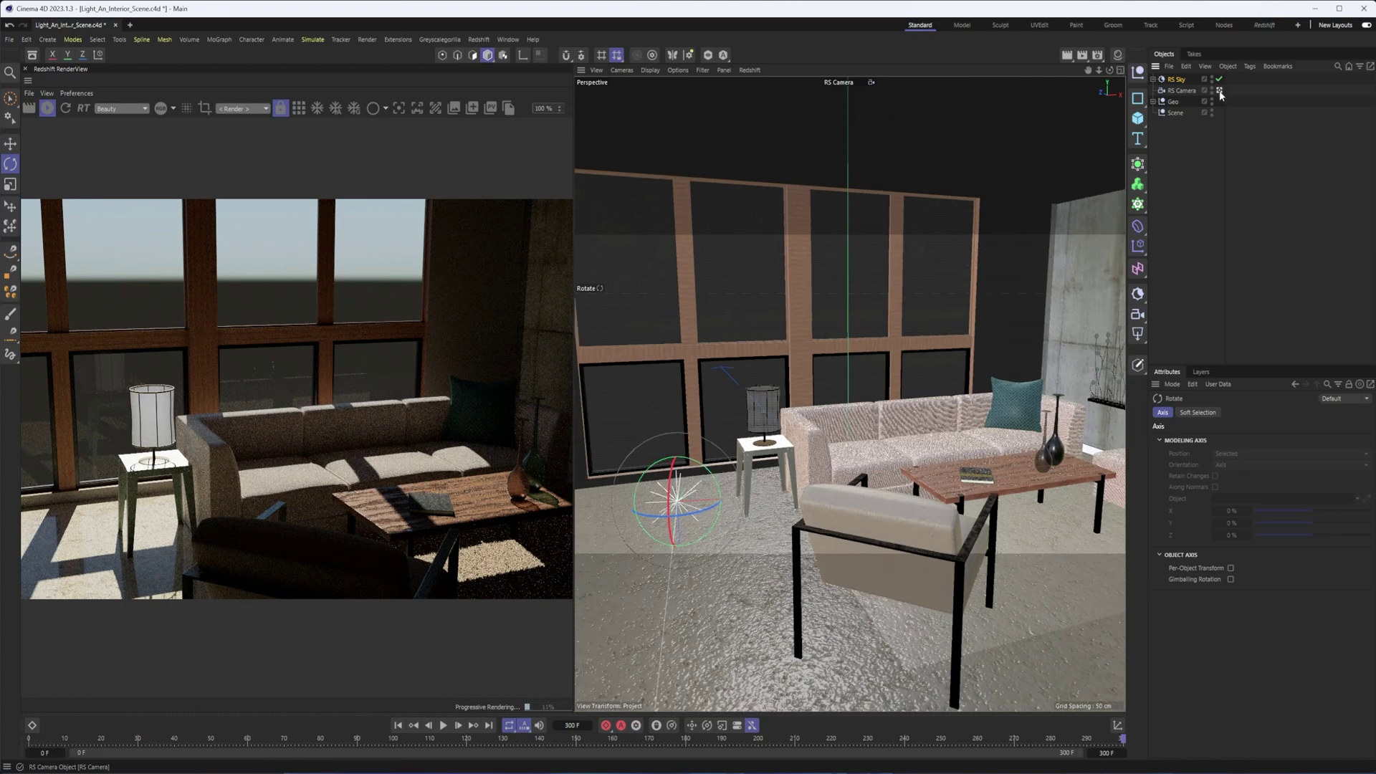
left_click(1120, 72)
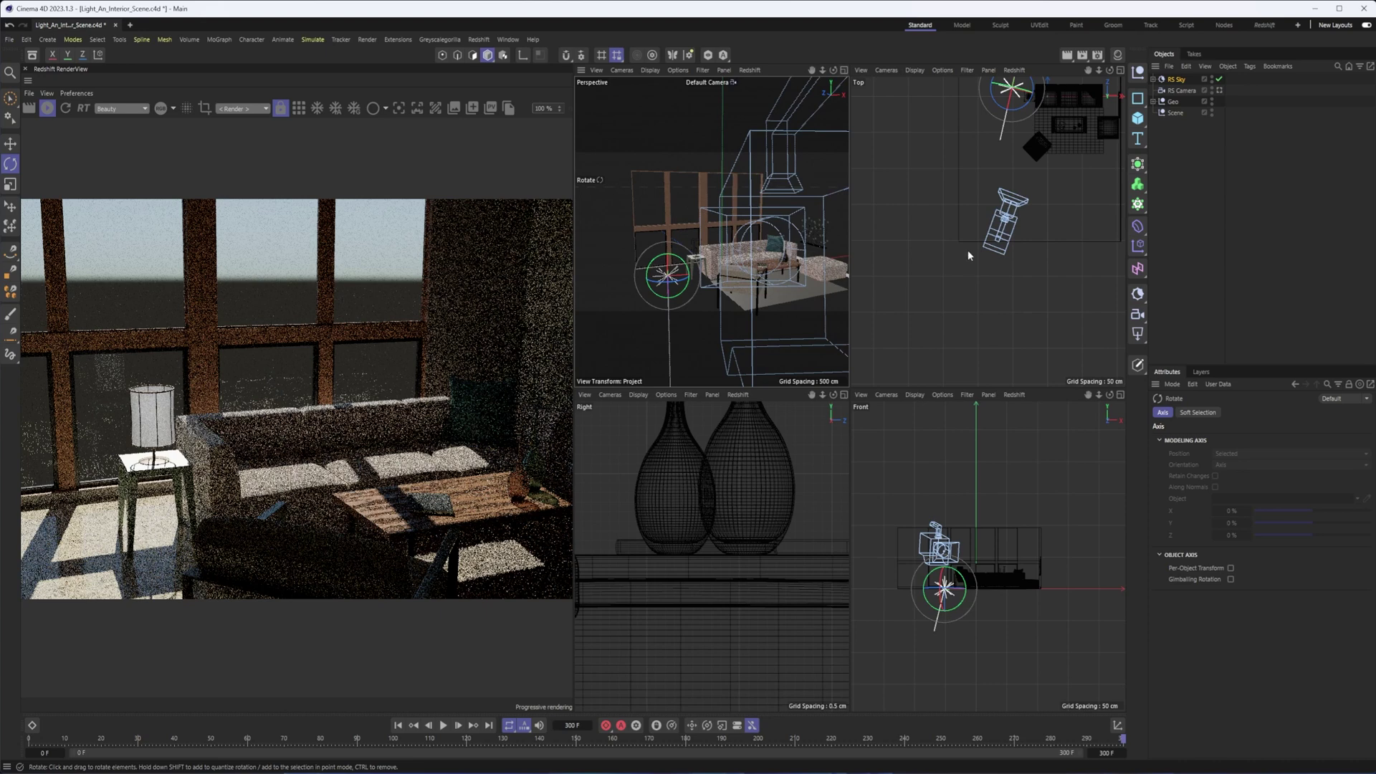
left_click(1004, 226)
scroll(1005, 228, "up", 3)
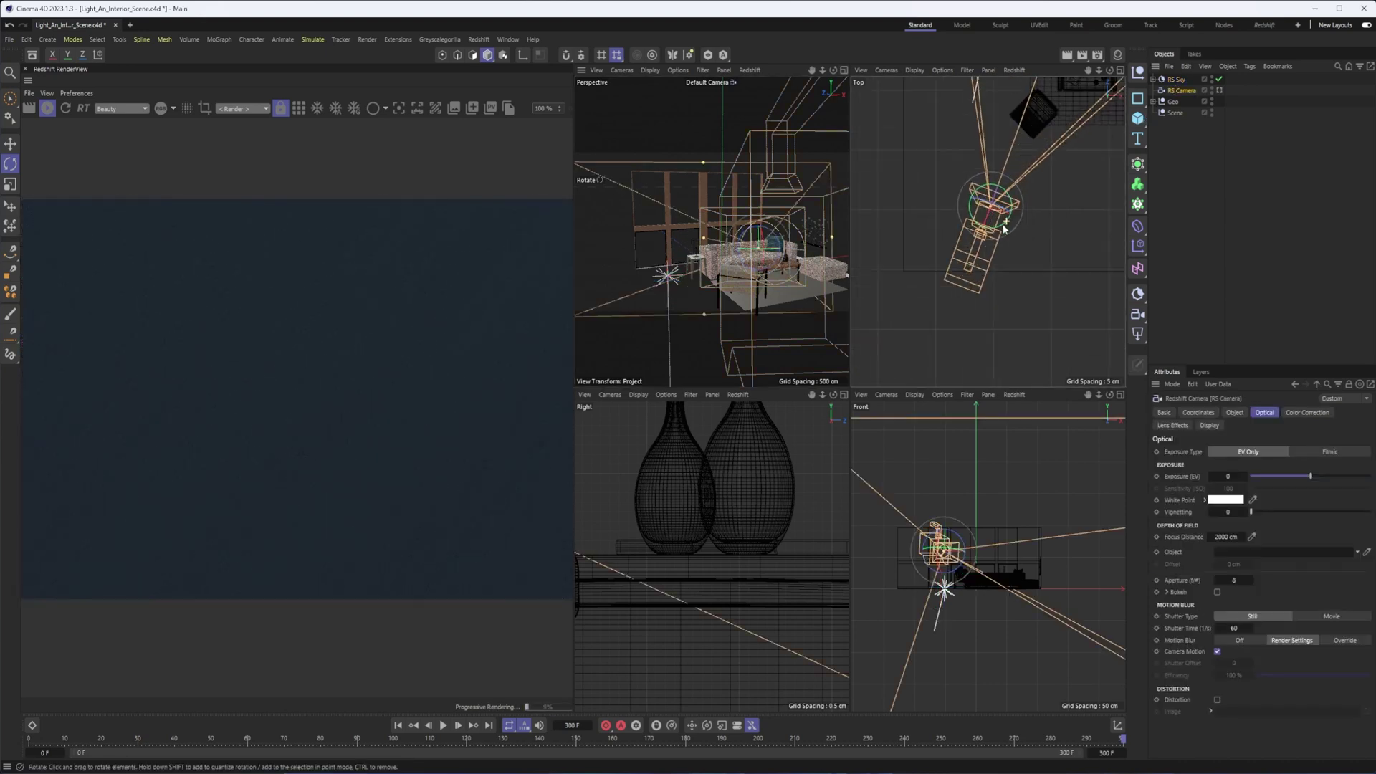
scroll(1005, 228, "up", 2)
key("e")
left_click_drag(989, 199, 981, 236)
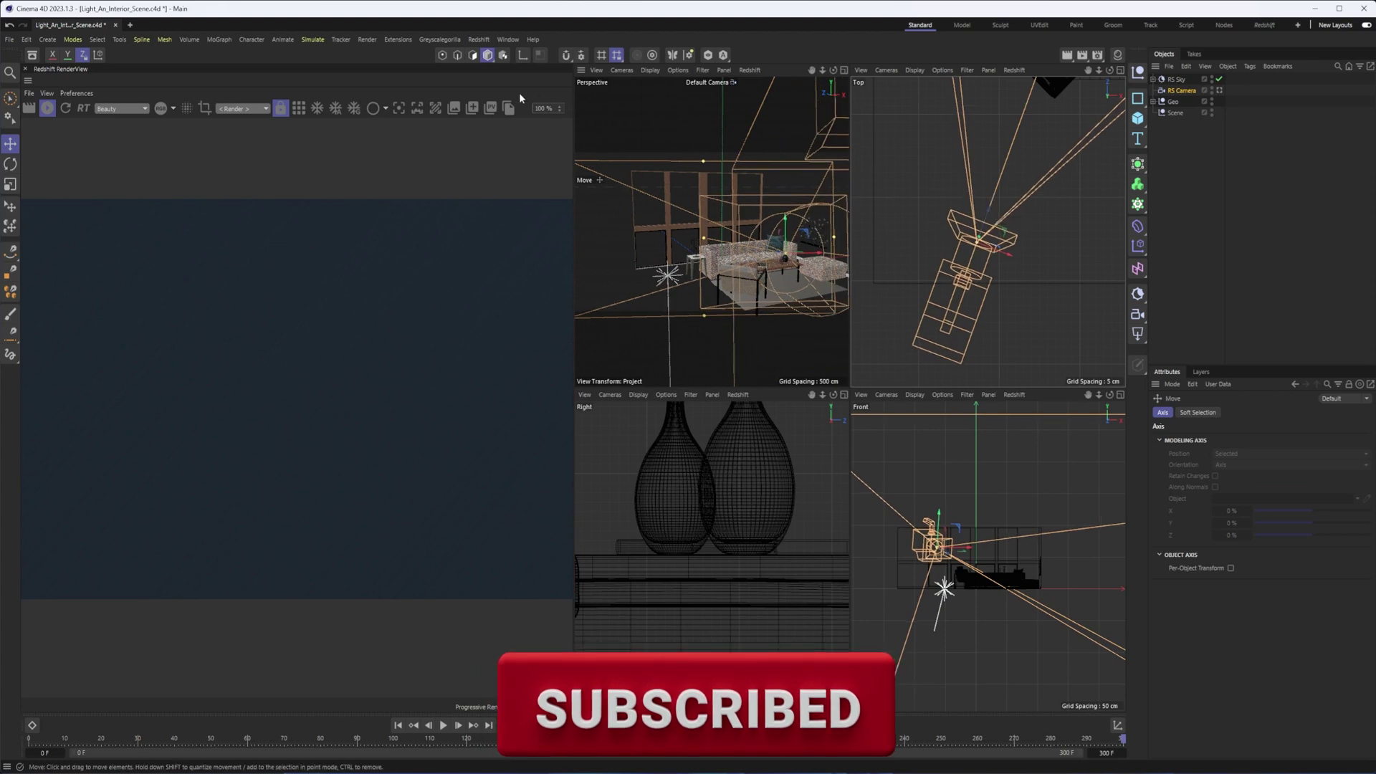
middle_click(844, 100)
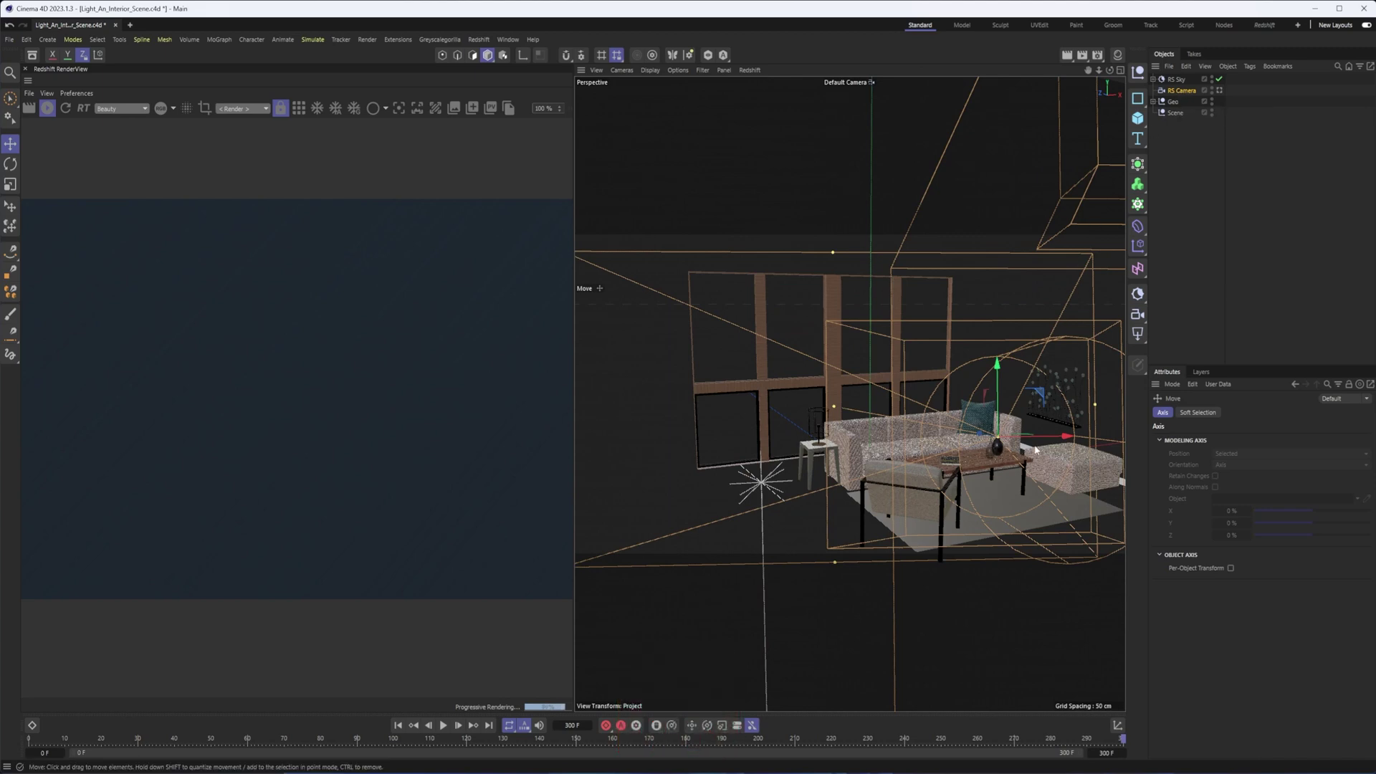
left_click_drag(1036, 449, 1047, 448)
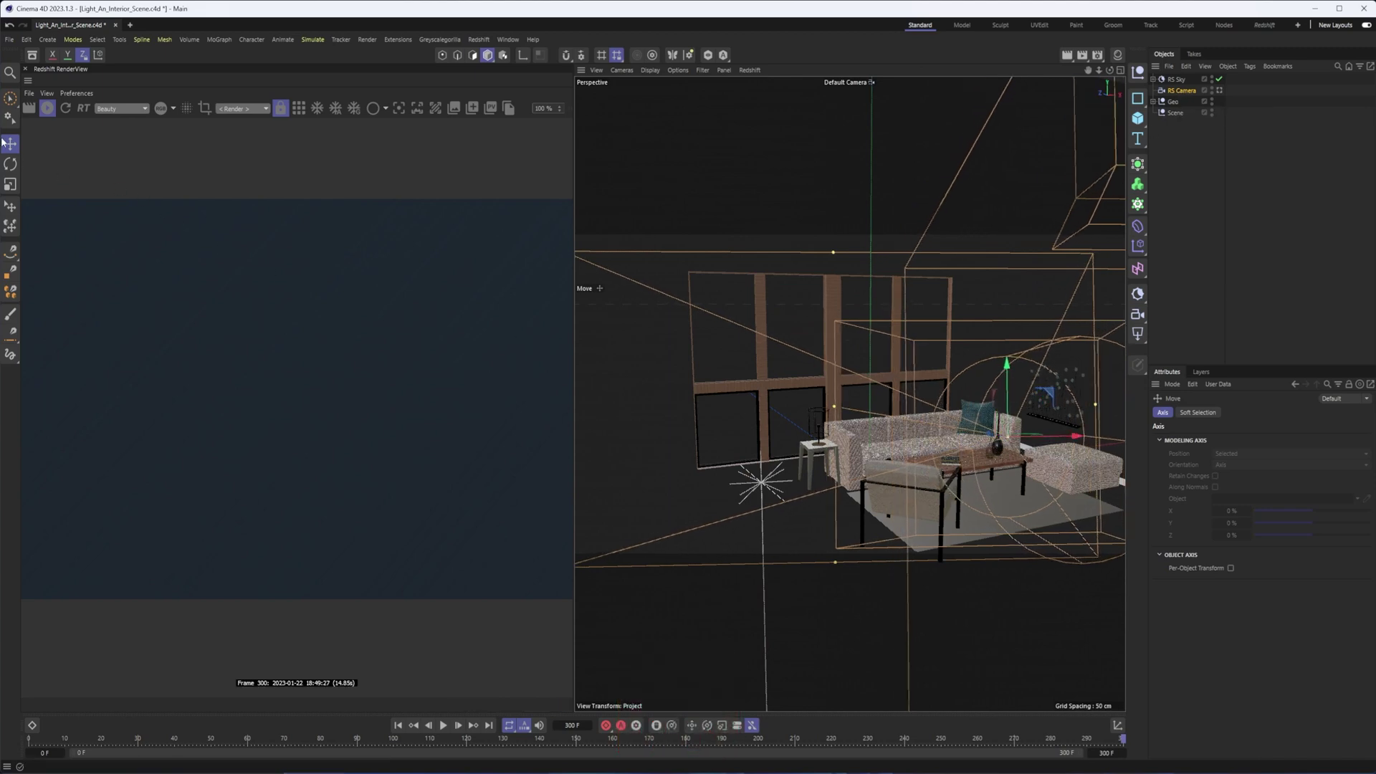
Look through the RS Camera again and lock its position, rotation and scale with a Protection tag
left_click(65, 109)
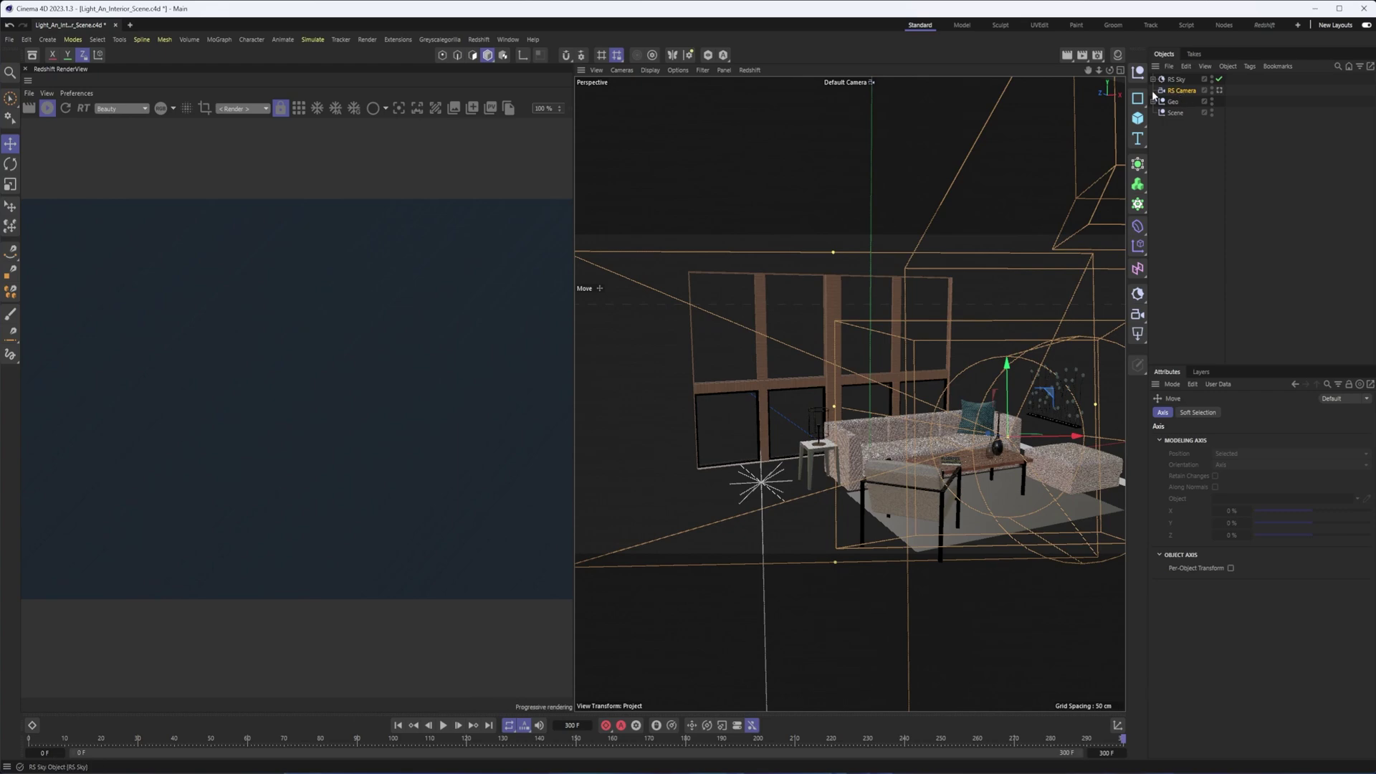
left_click(1219, 91)
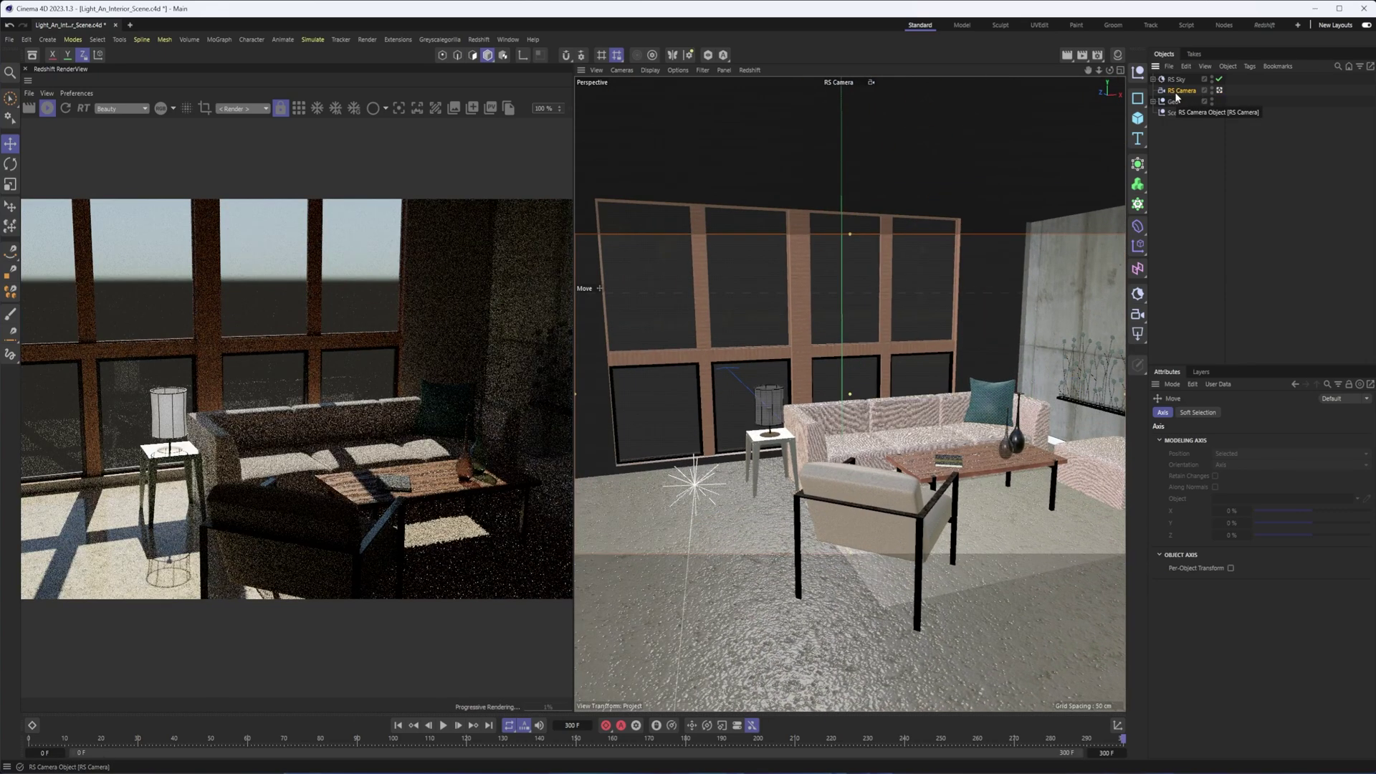
right_click(1176, 94)
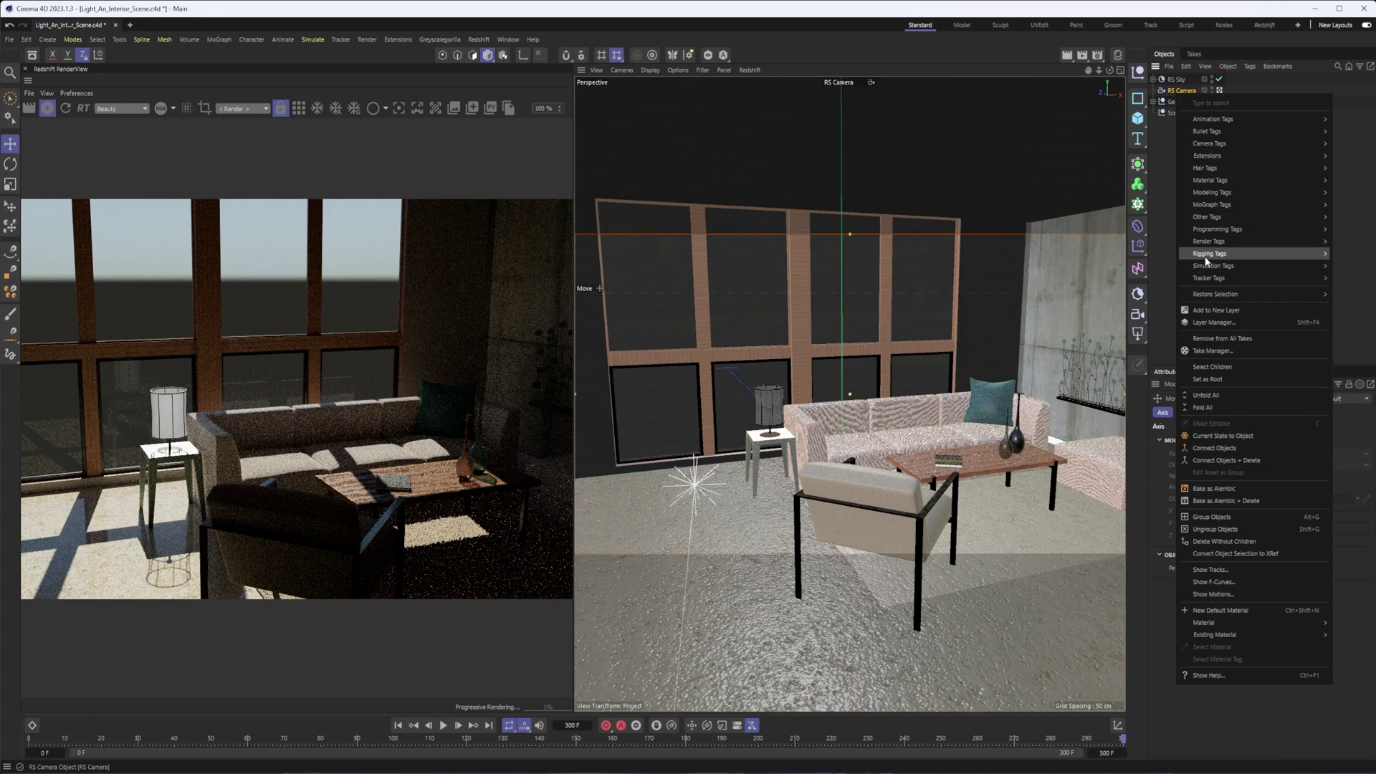
mouse_move(1206, 255)
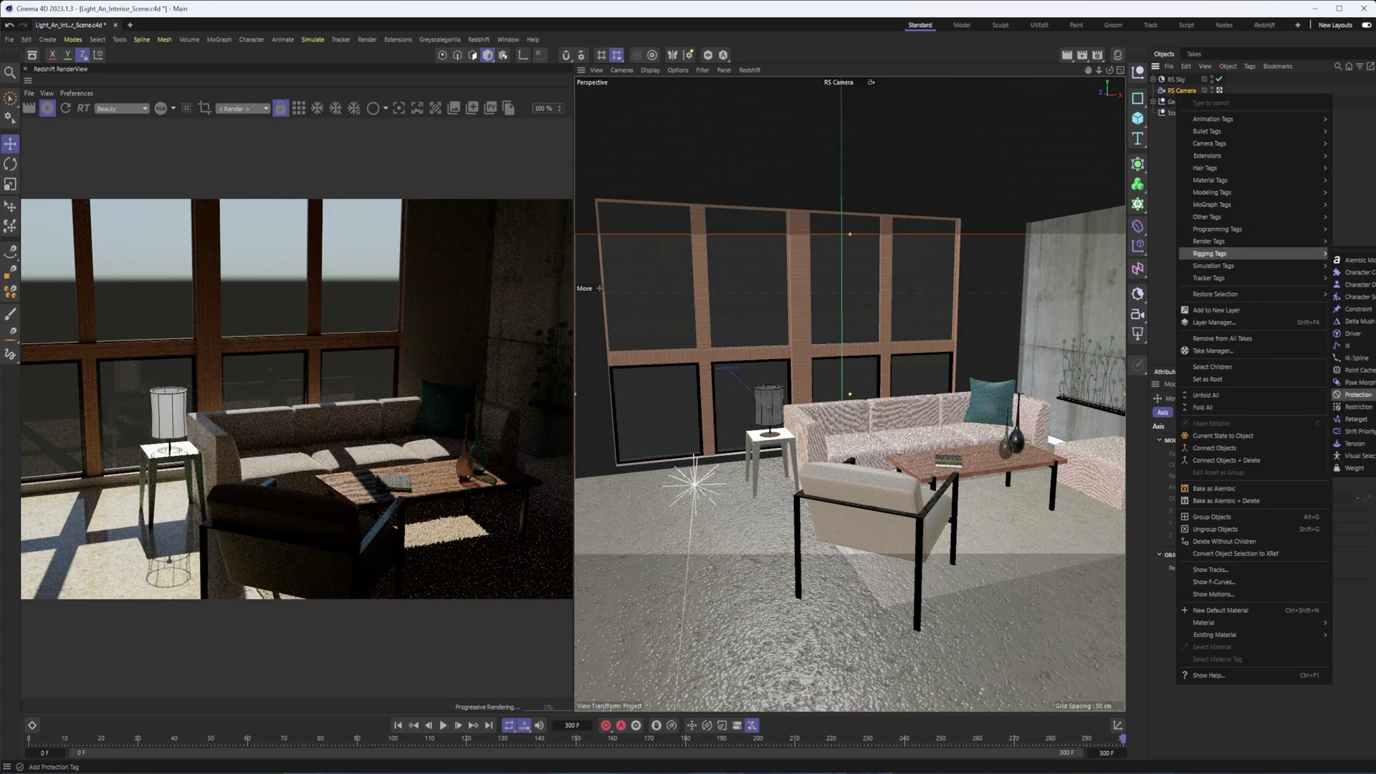
left_click(1356, 394)
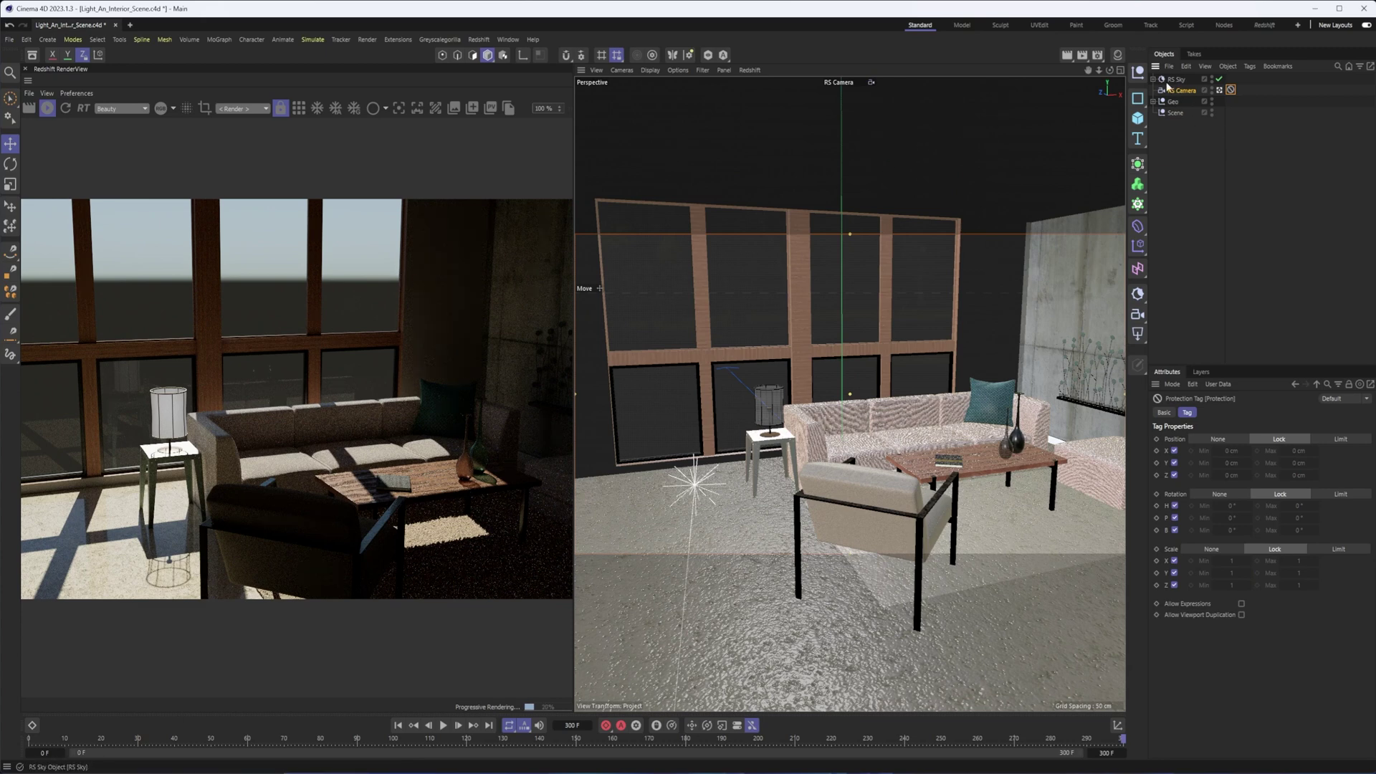
Switch the viewport to the default camera outside the room and add a Redshift Portal Light
left_click(685, 484)
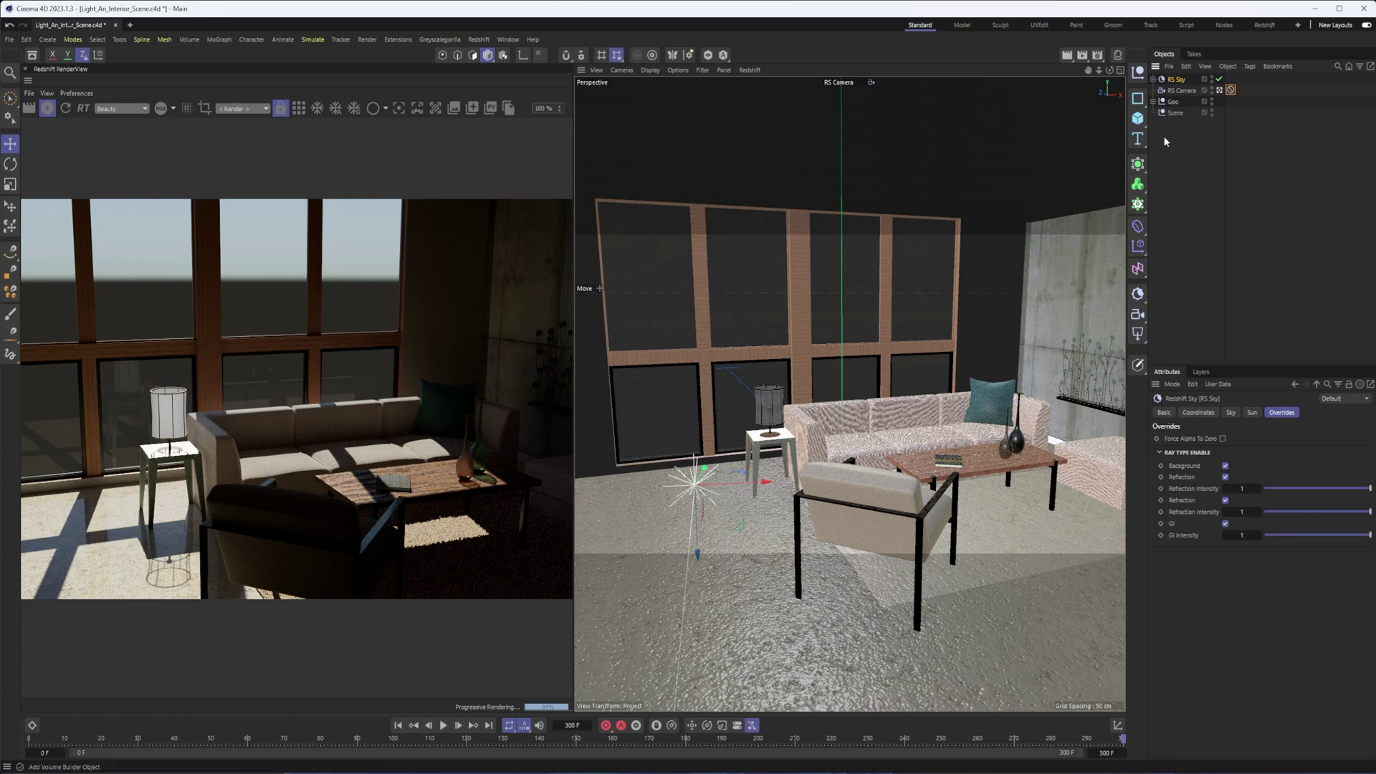
left_click(1221, 91)
scroll(792, 378, "down", 3)
scroll(792, 378, "up", 3)
left_click_drag(830, 399, 761, 388, "alt")
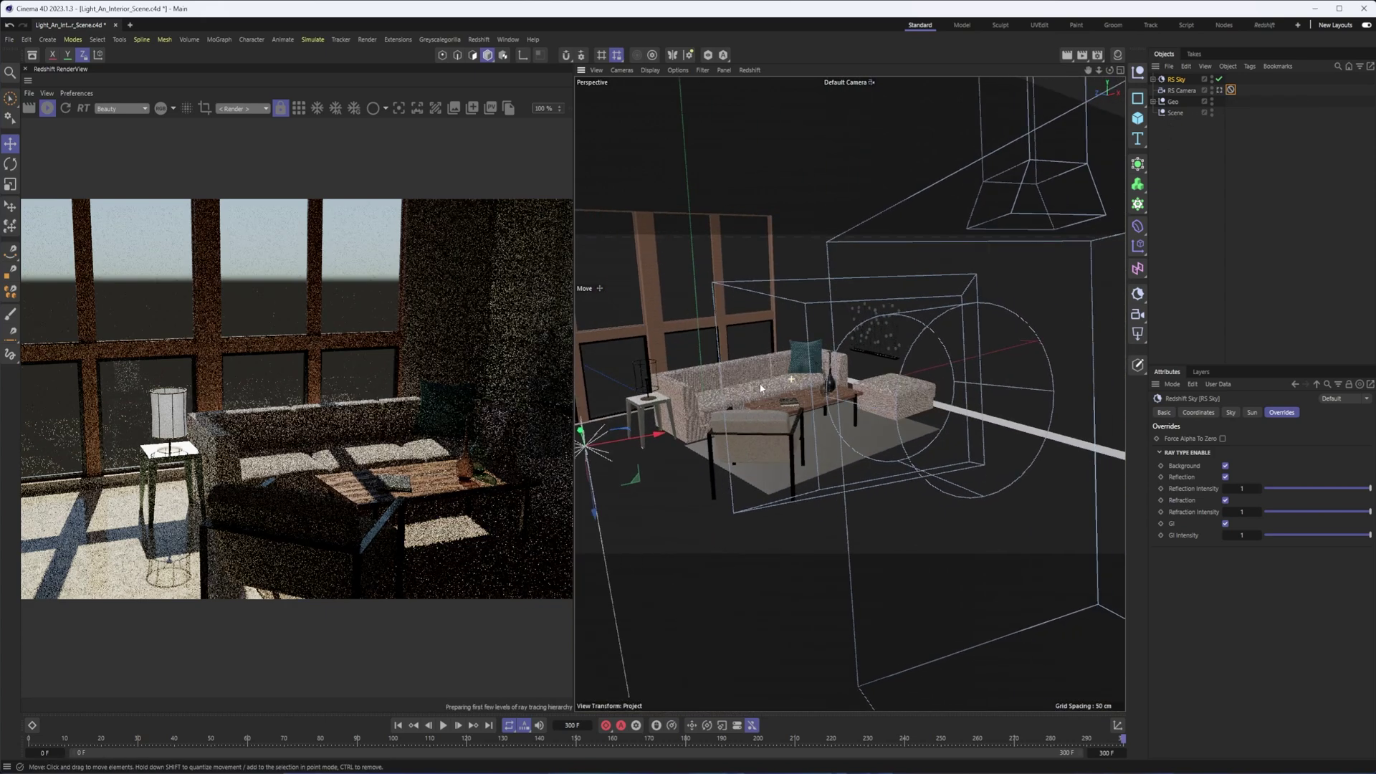
left_click(1102, 259)
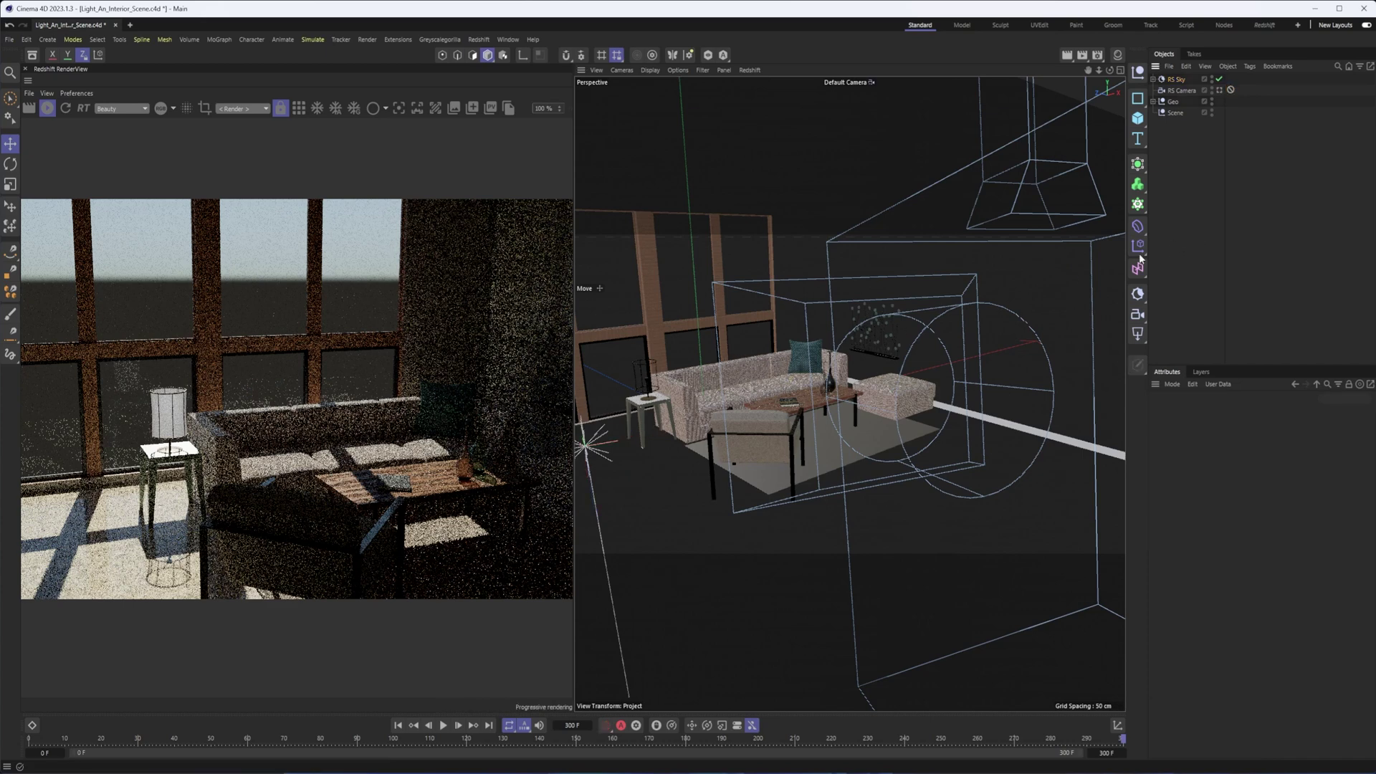
left_click_drag(1102, 259, 1103, 330, "alt")
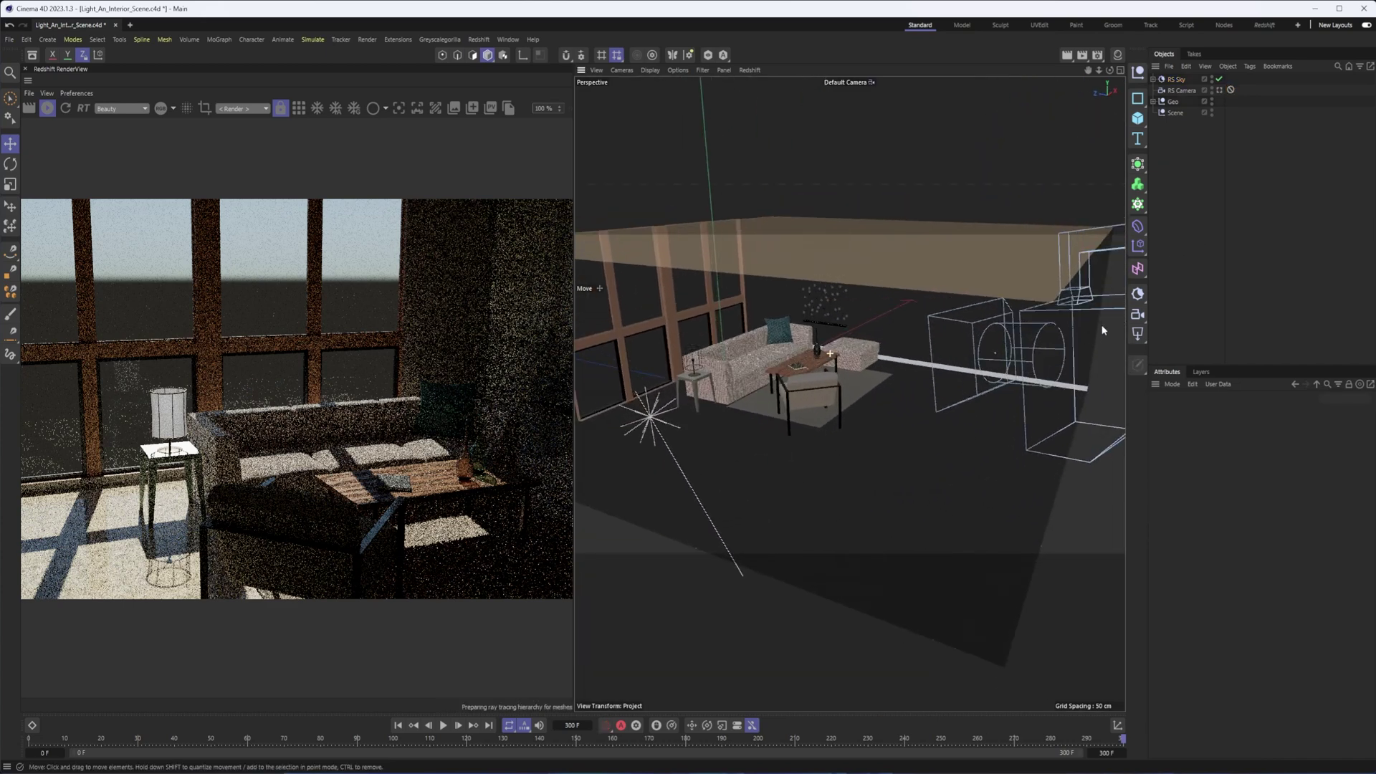
left_click(1139, 334)
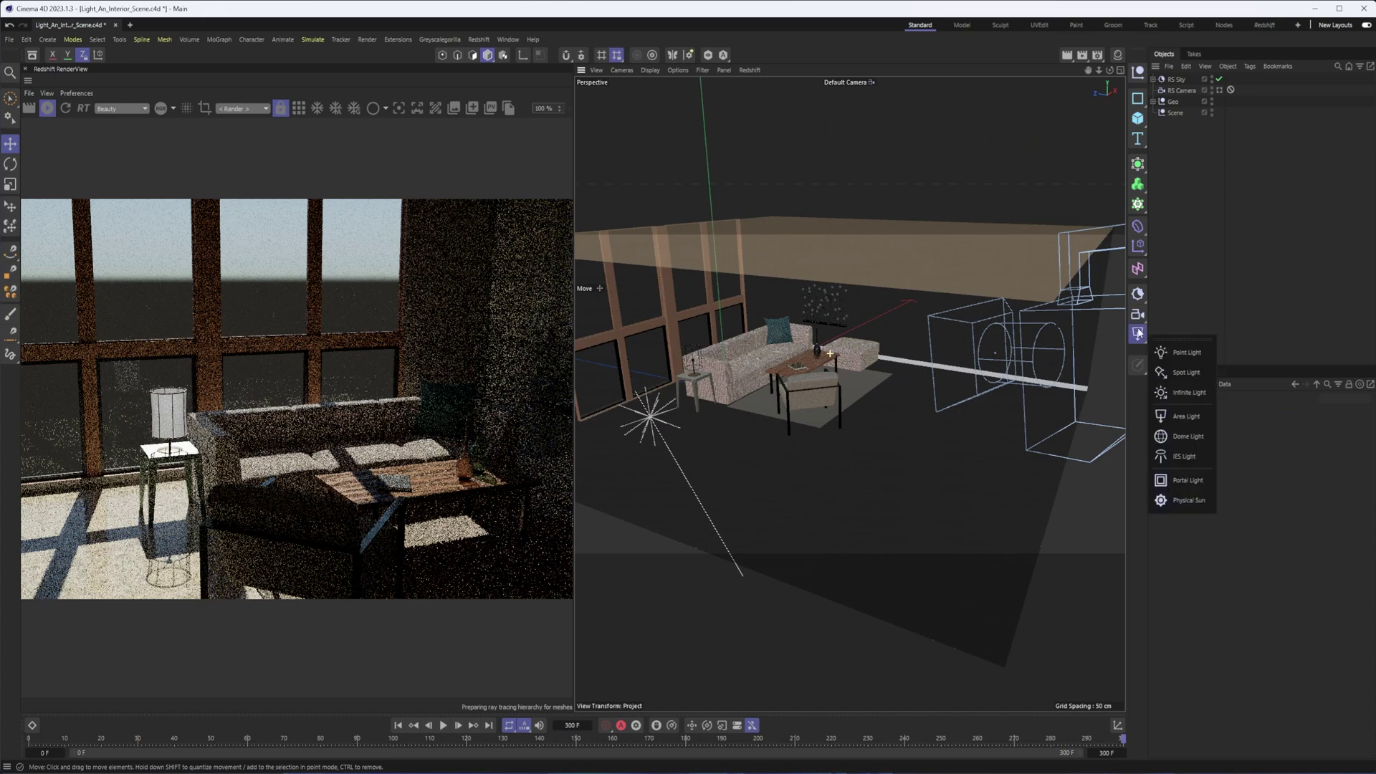
left_click(1195, 483)
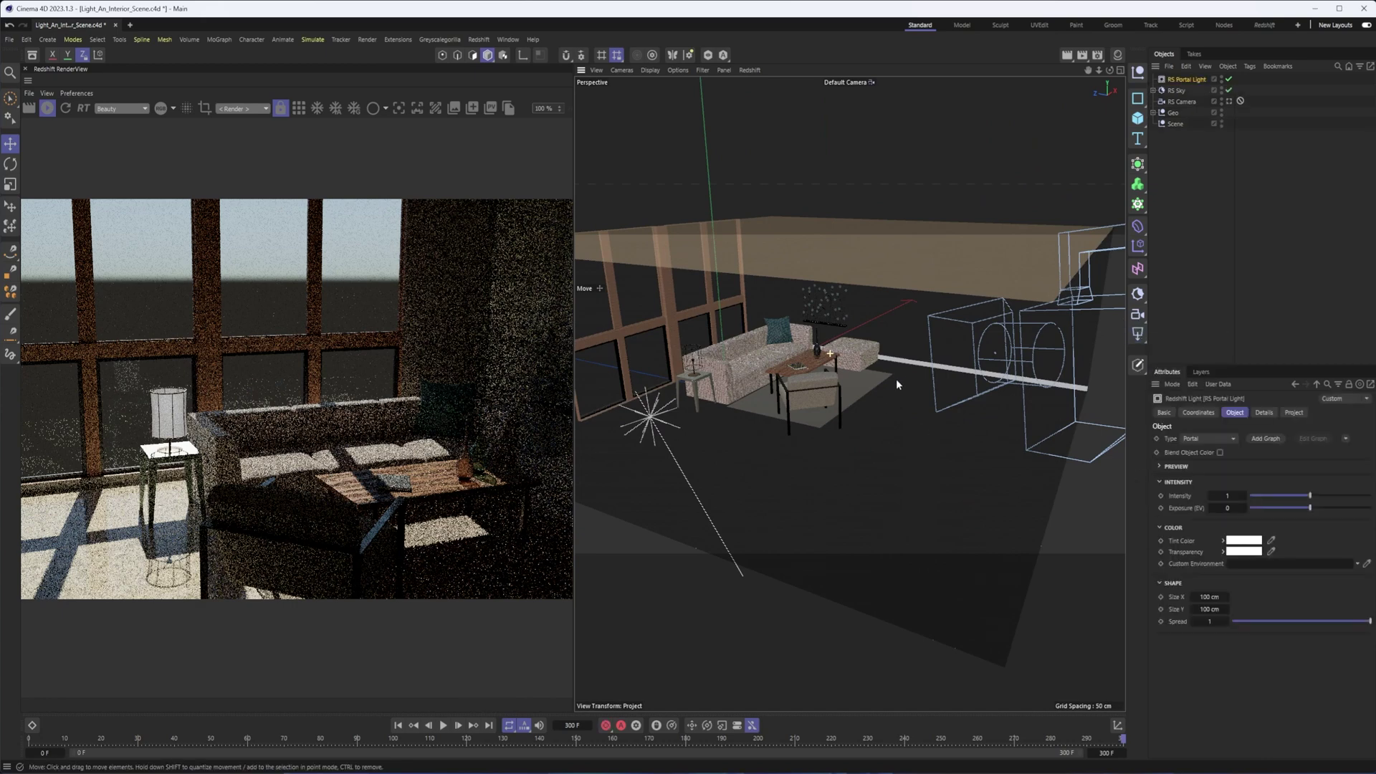
Move the portal light along its Z axis to just outside the window wall, and frame the scene in the Front view
scroll(866, 370, "down", 6)
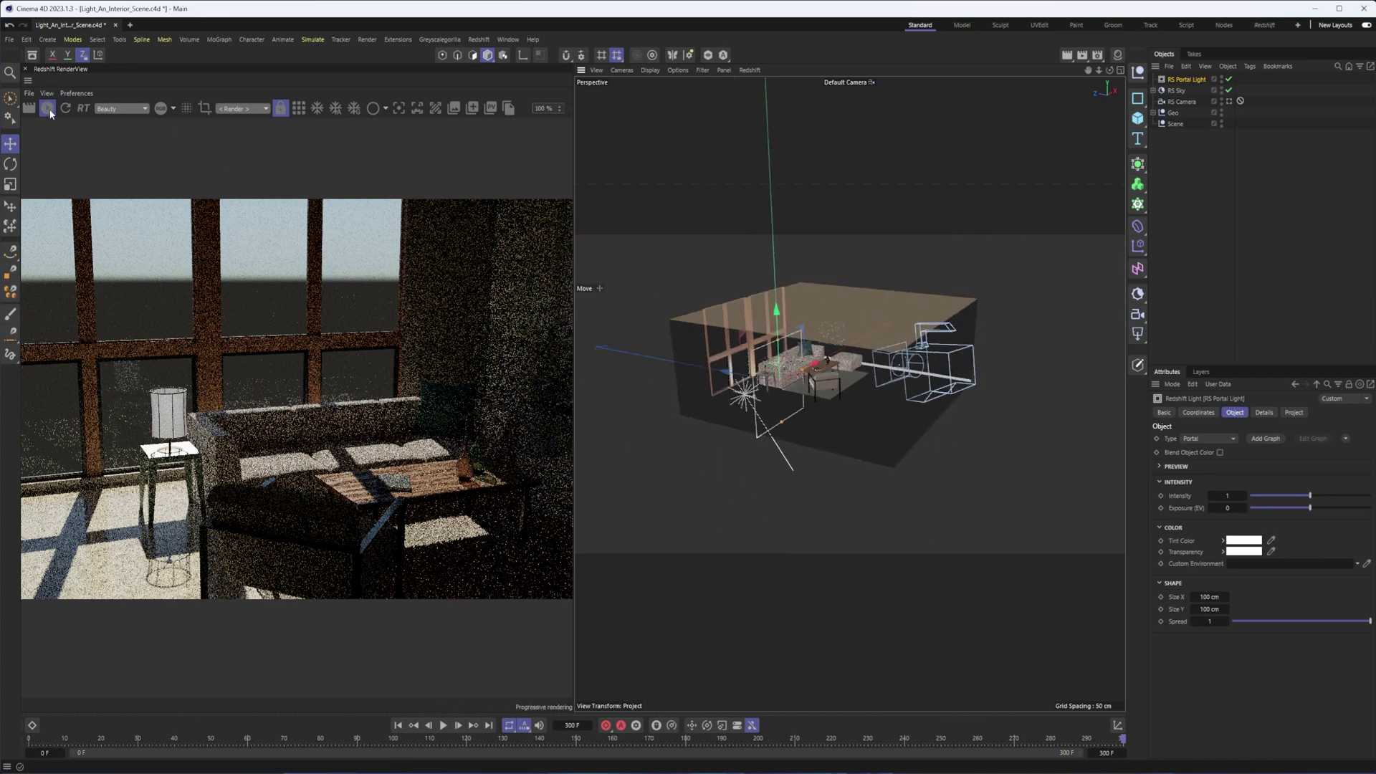
left_click_drag(741, 355, 924, 408, "alt")
left_click_drag(771, 418, 728, 422)
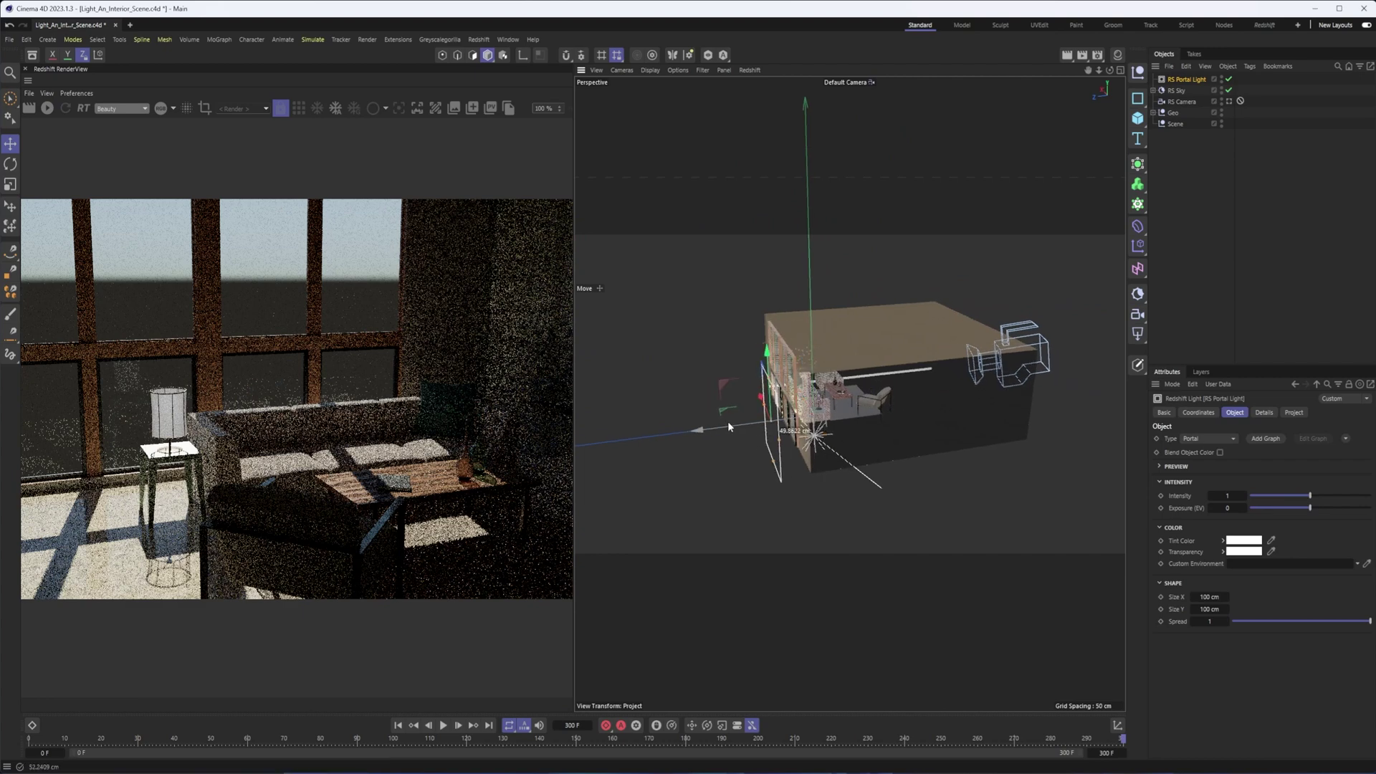
key("F4")
key("h")
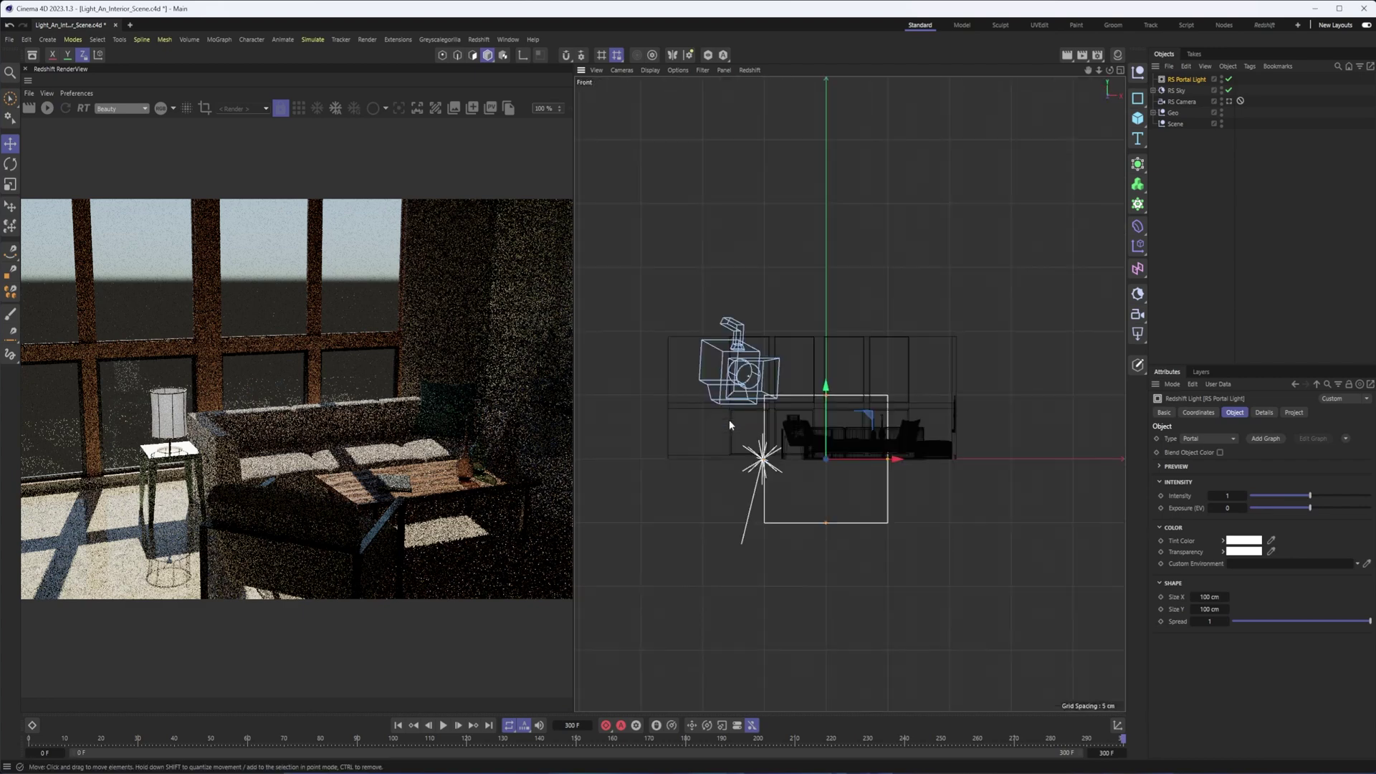
Raise the portal light to window height in the Front view and resize its height to about 94.4 cm to fit the window wall
scroll(780, 417, "up", 3)
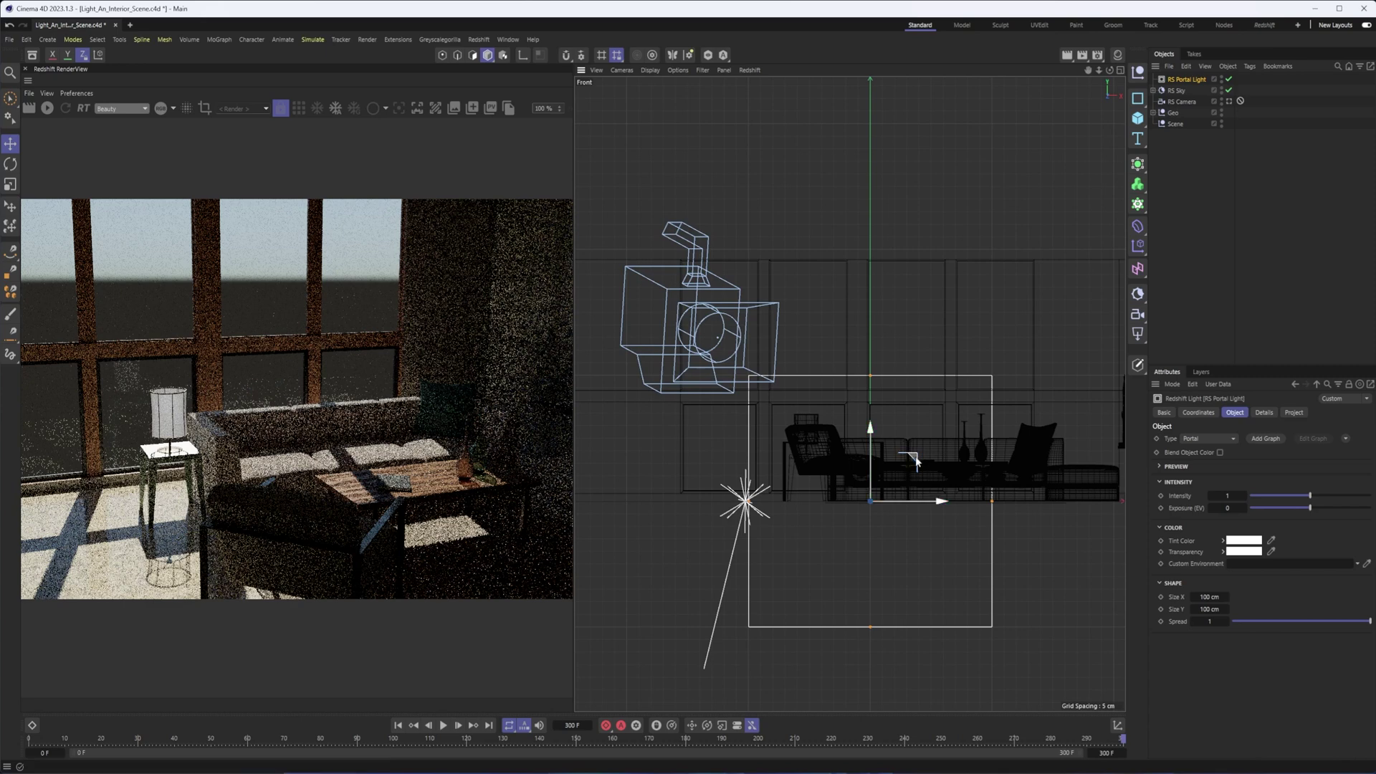
left_click_drag(915, 461, 915, 334)
scroll(889, 378, "up", 3)
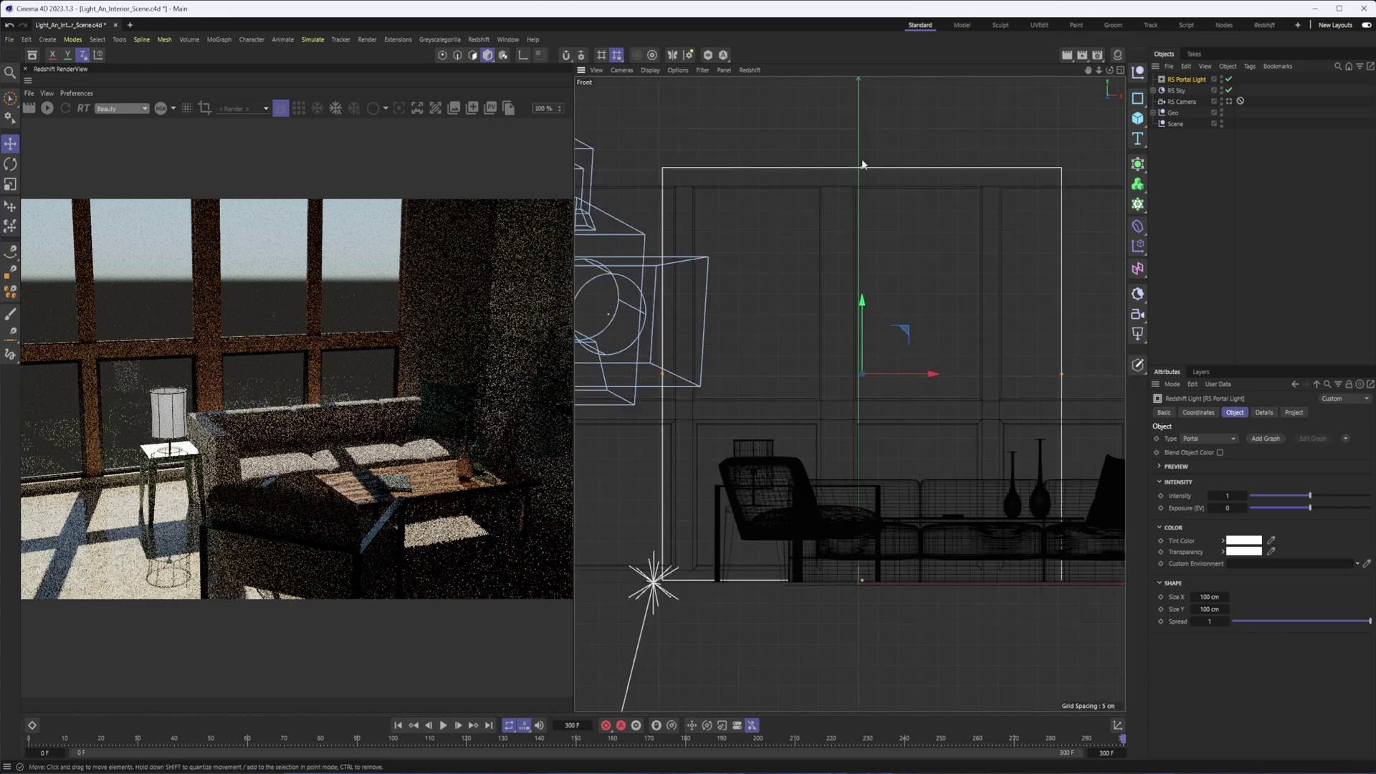
left_click_drag(862, 167, 862, 190)
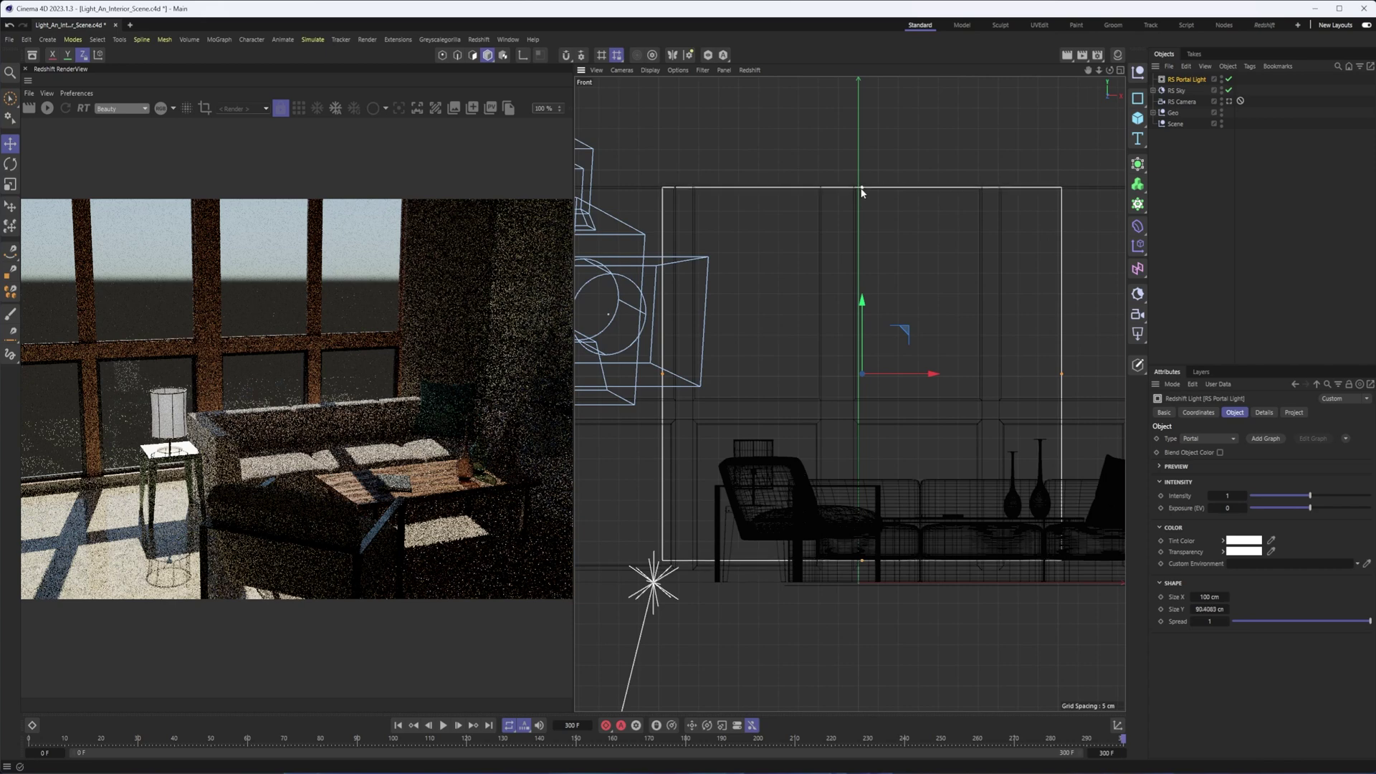
left_click_drag(860, 313, 860, 327)
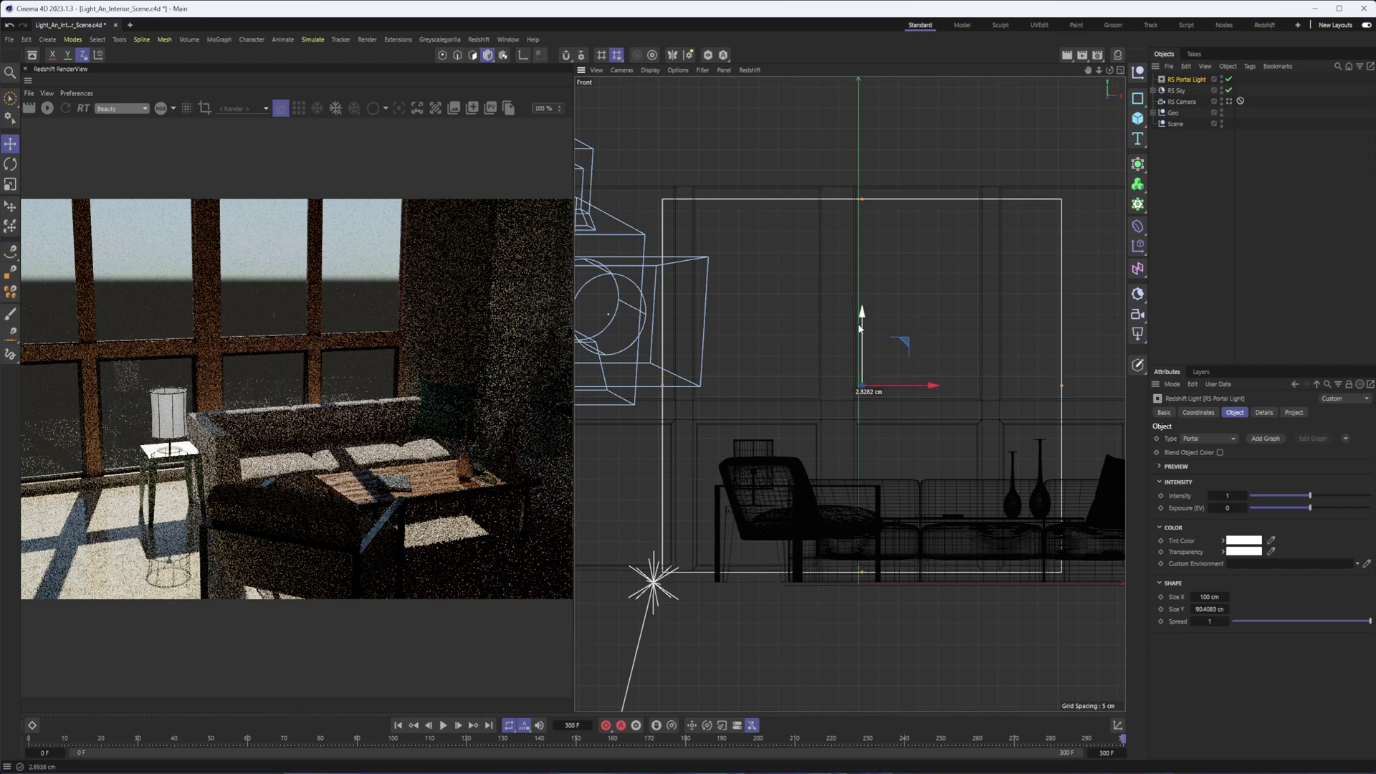
left_click_drag(859, 201, 860, 194)
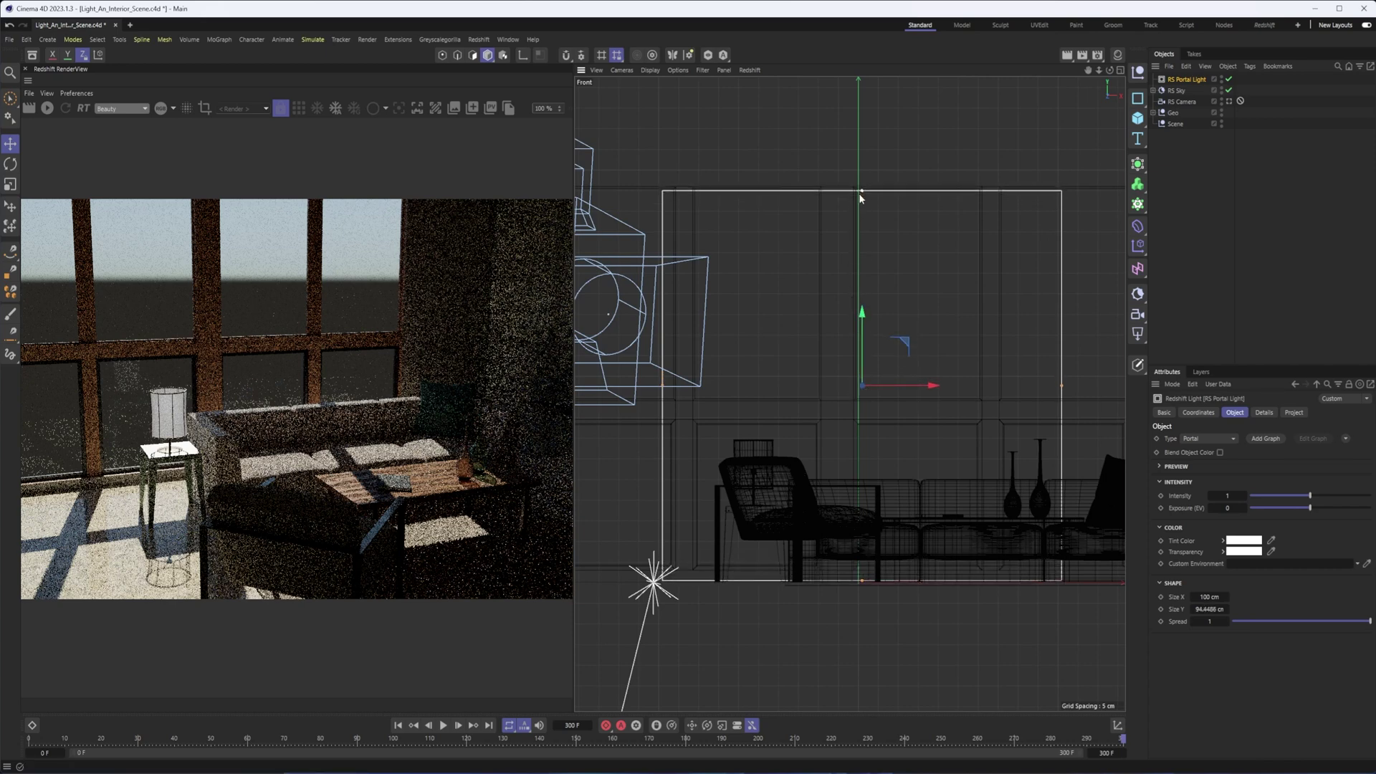
left_click_drag(863, 310, 862, 307)
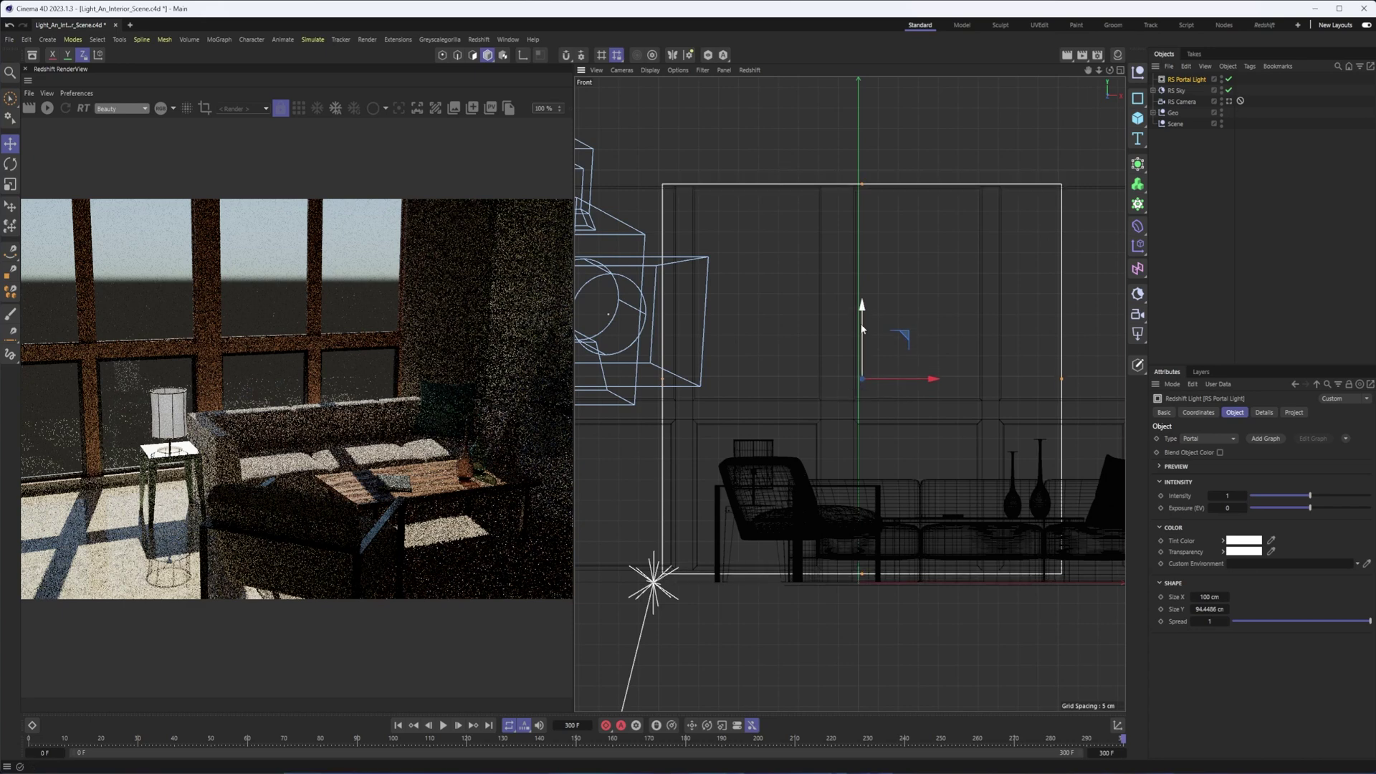
Widen the portal light to about 148.4 cm and shift it along X to cover the windows
scroll(904, 357, "down", 5)
left_click_drag(986, 370, 1032, 370)
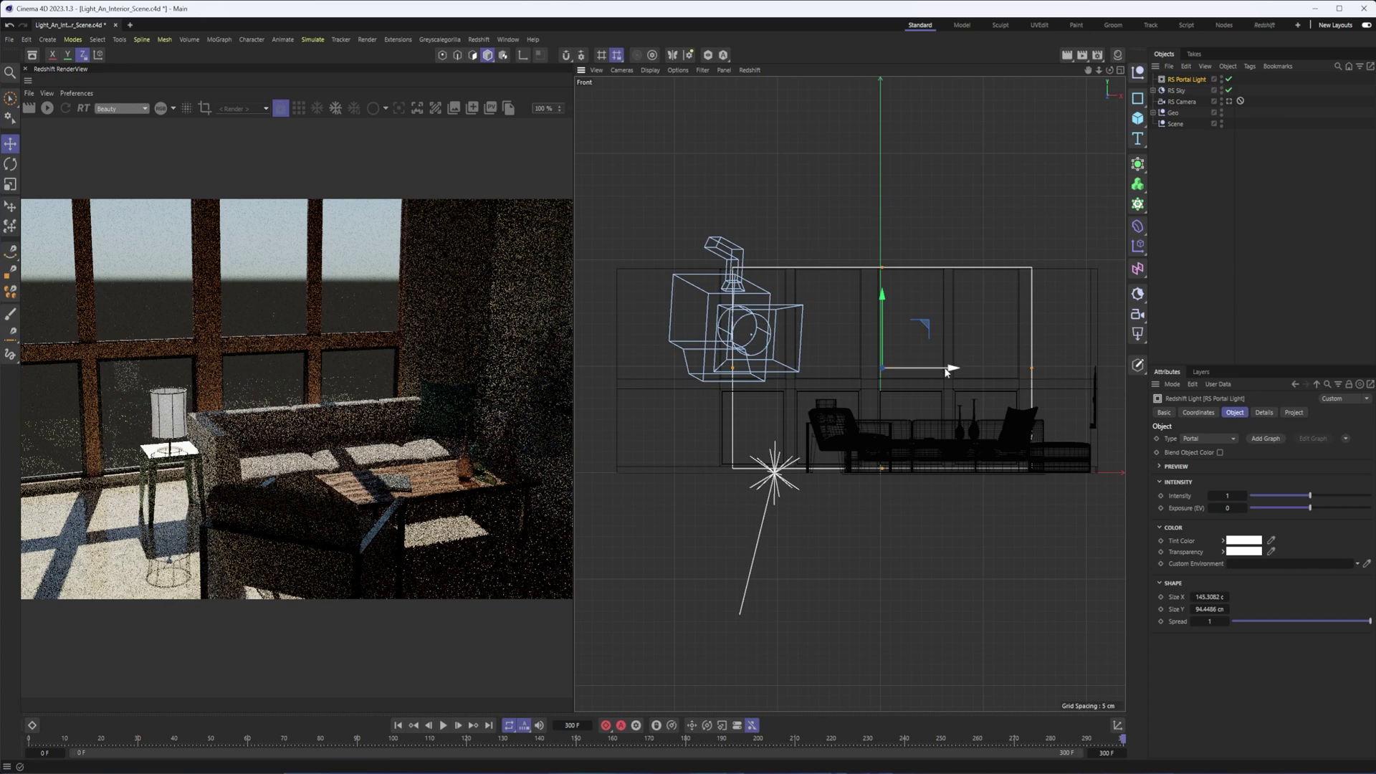
left_click_drag(944, 368, 931, 370)
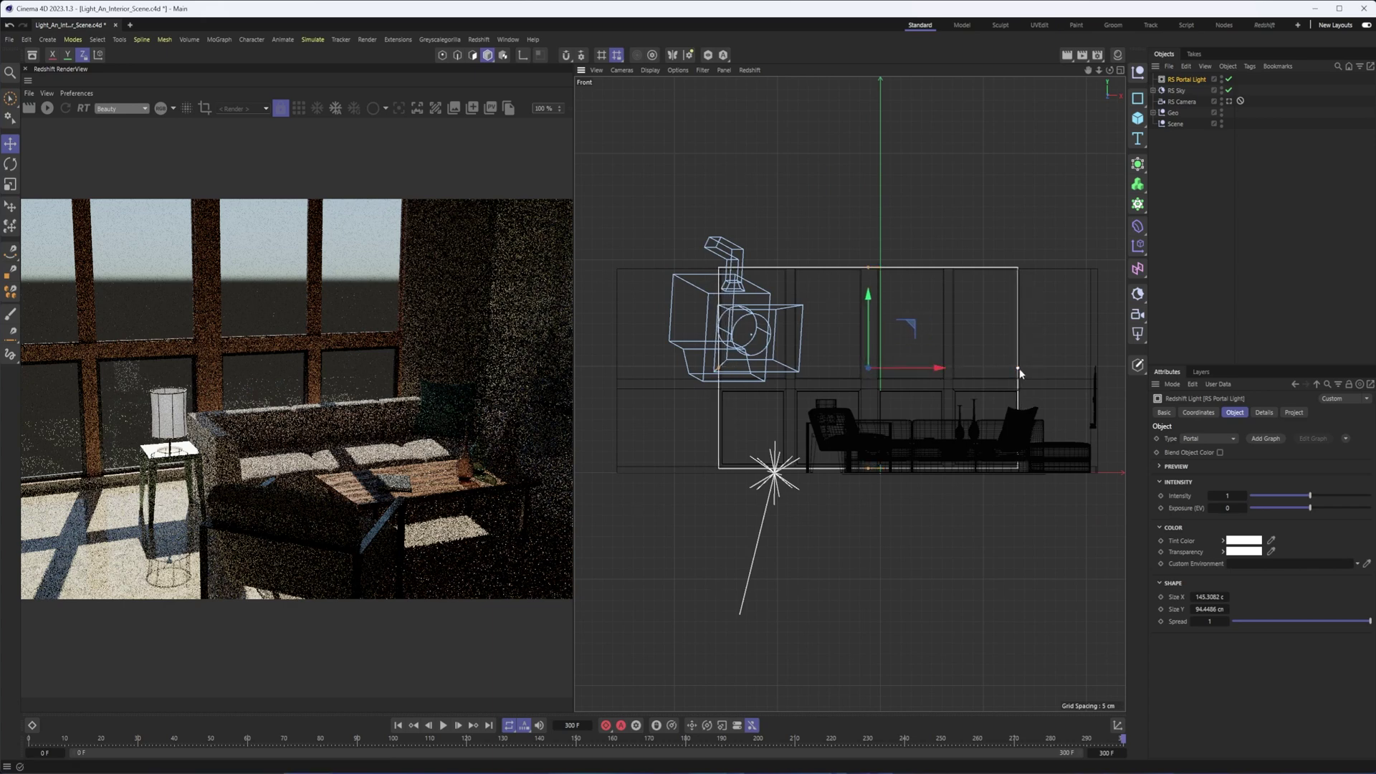
left_click_drag(1019, 368, 1023, 368)
left_click_drag(921, 372, 919, 370)
scroll(909, 387, "up", 3)
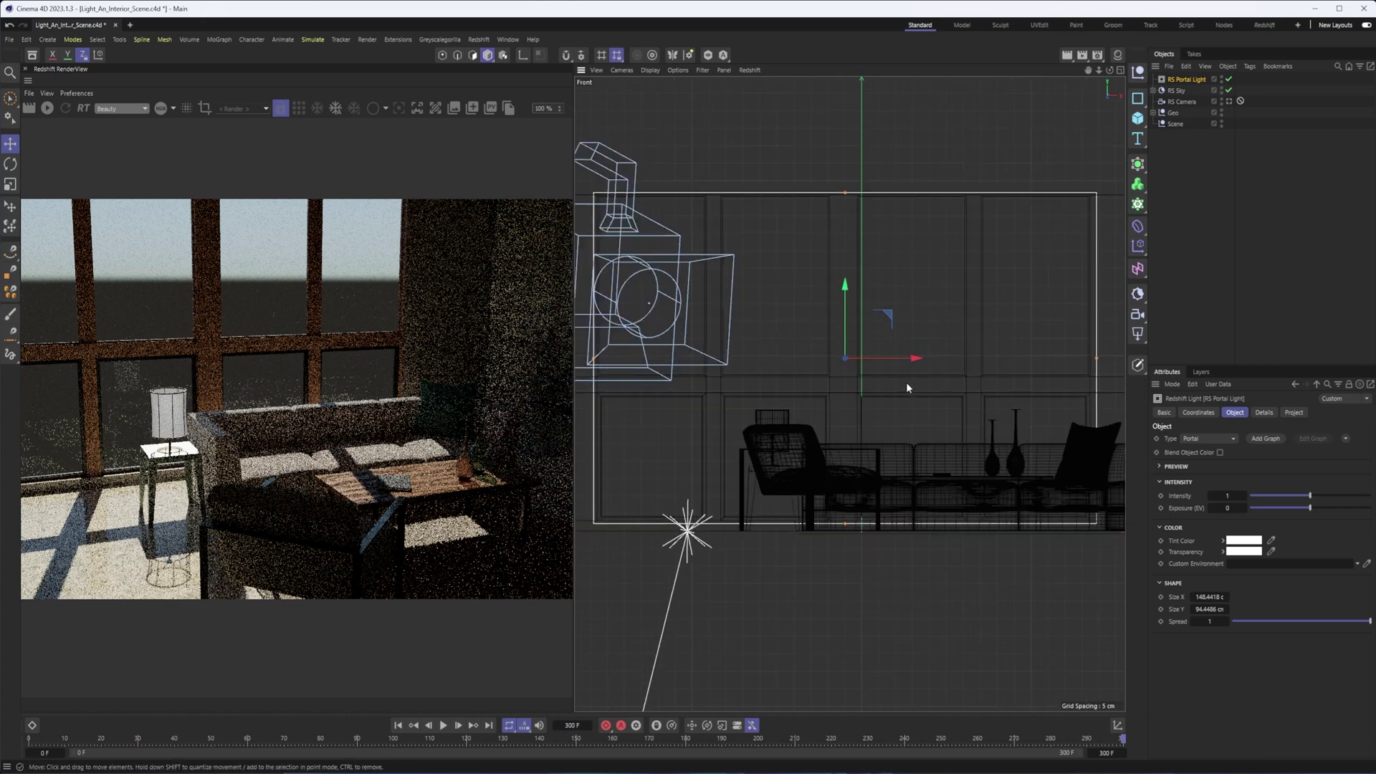
Check the portal light's gap in perspective and move it along Z in the Top view until it sits against the window wall
key("F1")
left_click_drag(901, 382, 840, 378, "alt")
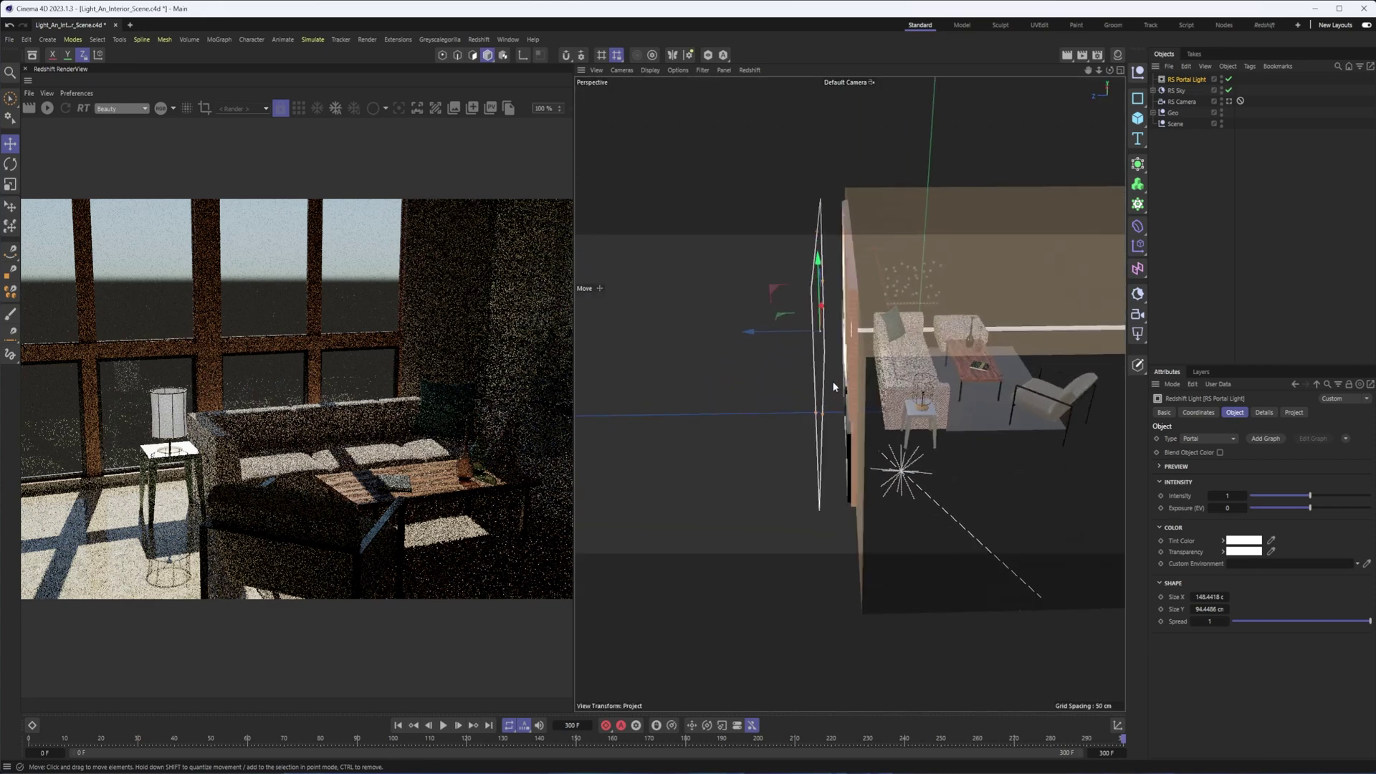
key("F2")
scroll(852, 363, "down", 5)
scroll(857, 367, "up", 6)
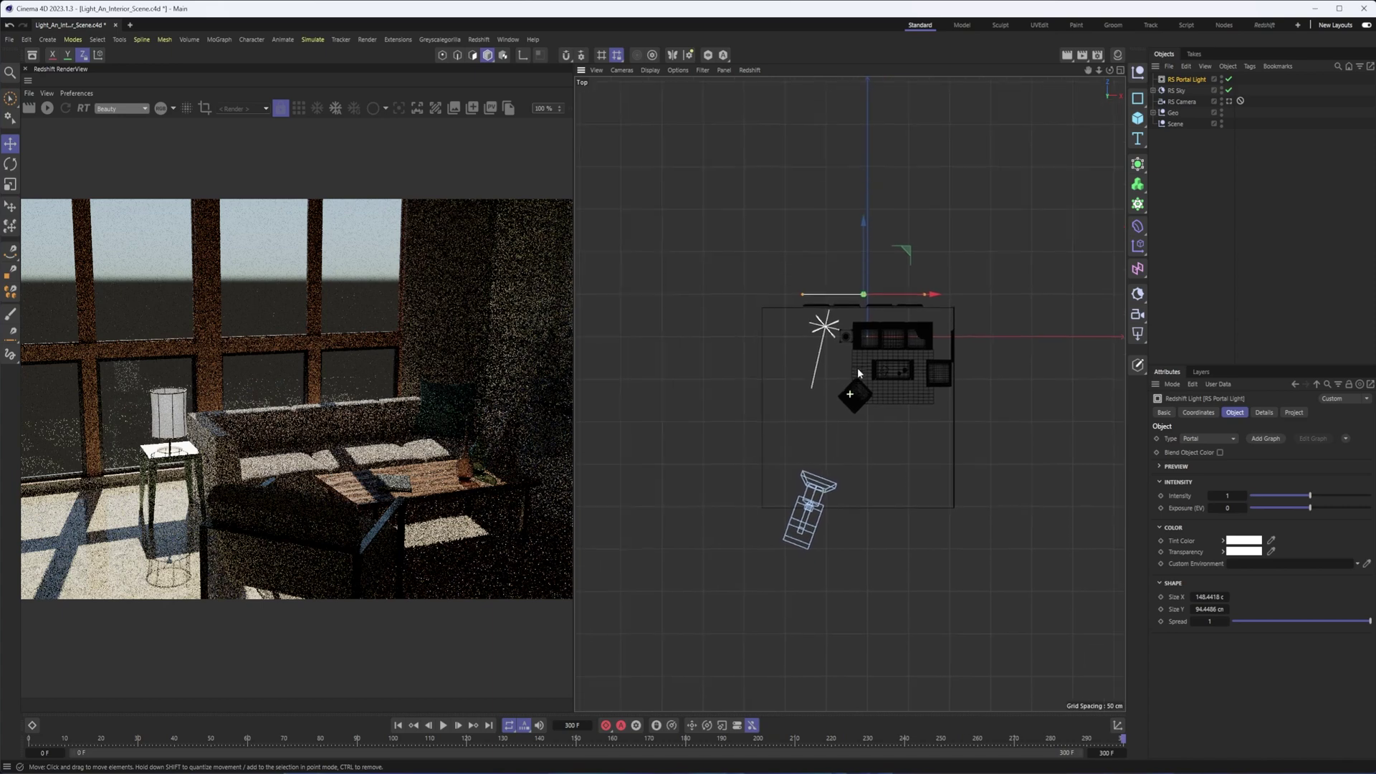
left_click_drag(912, 184, 914, 224)
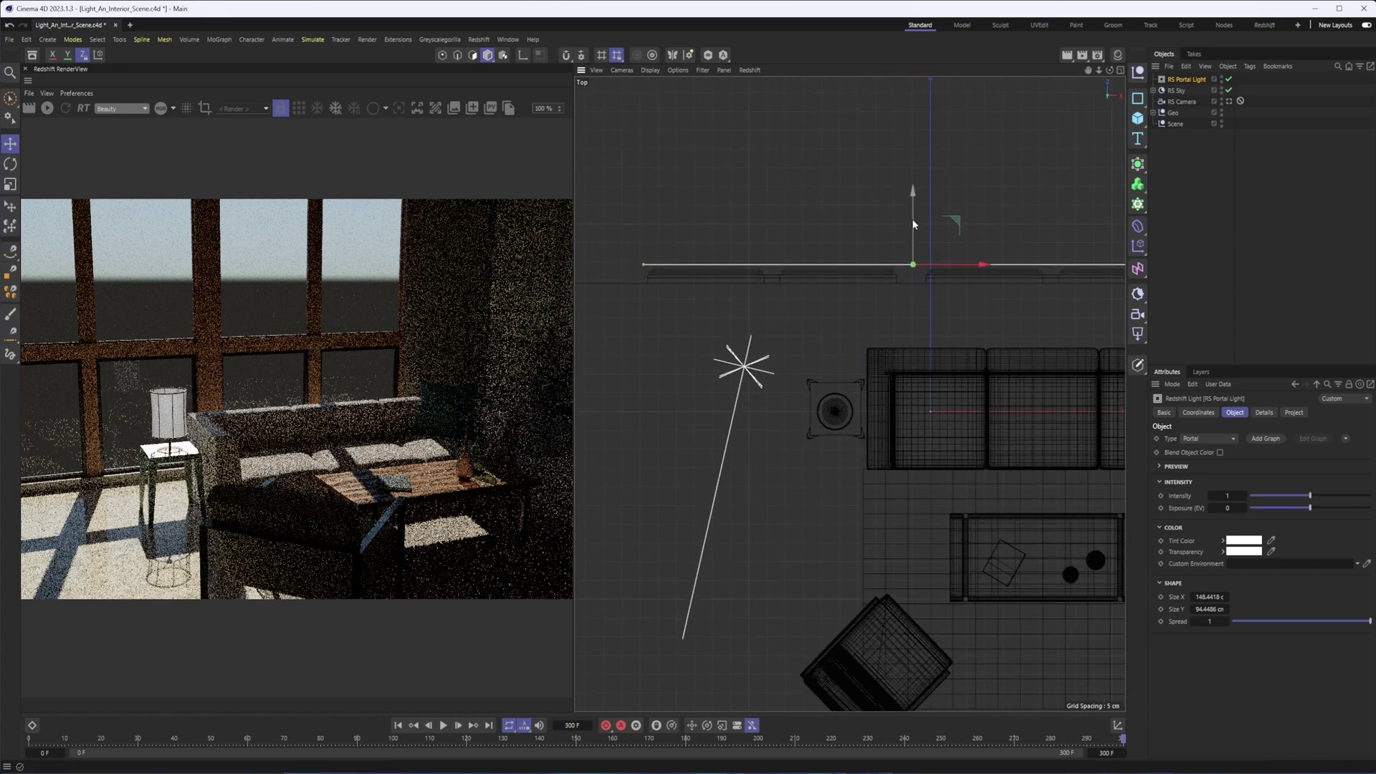
Return to the perspective view, look through the RS Camera and start the Redshift interactive render
key("F1")
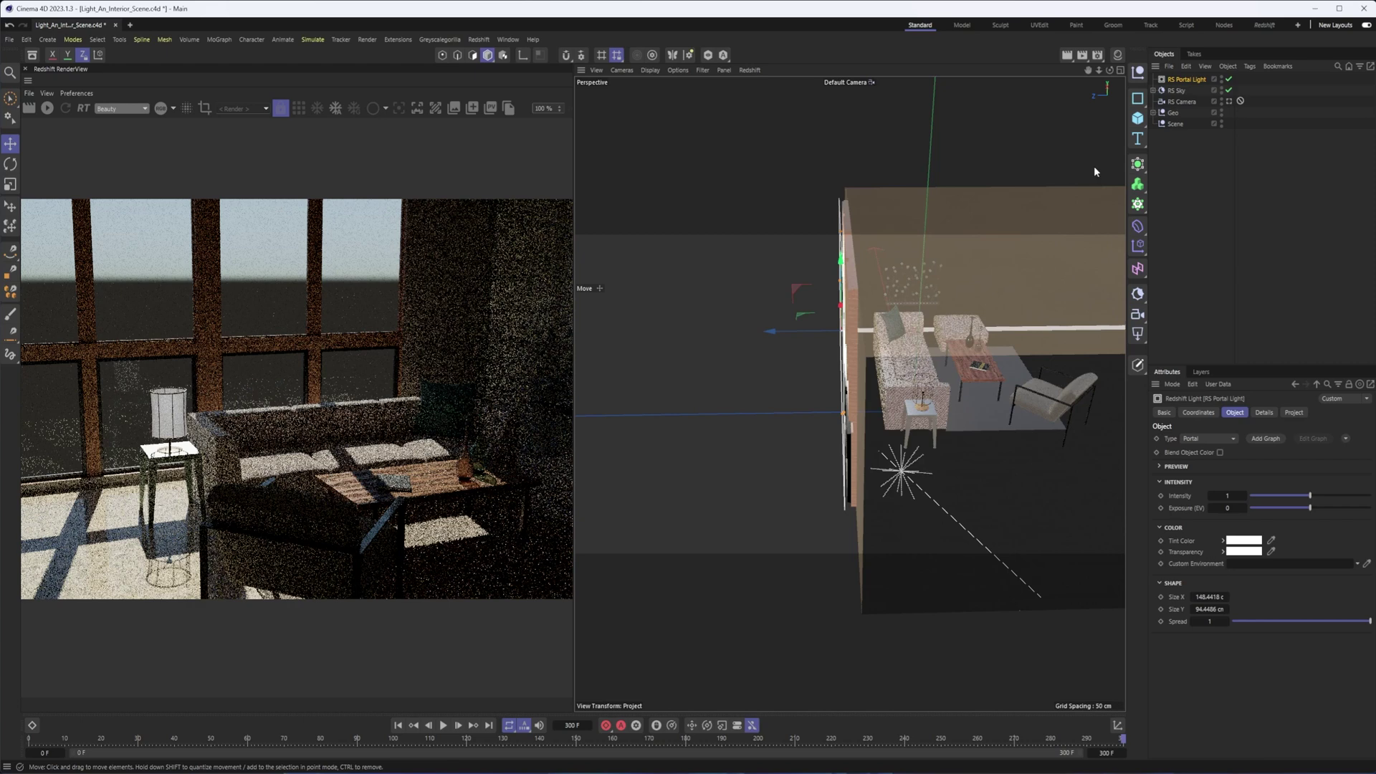
left_click(1228, 101)
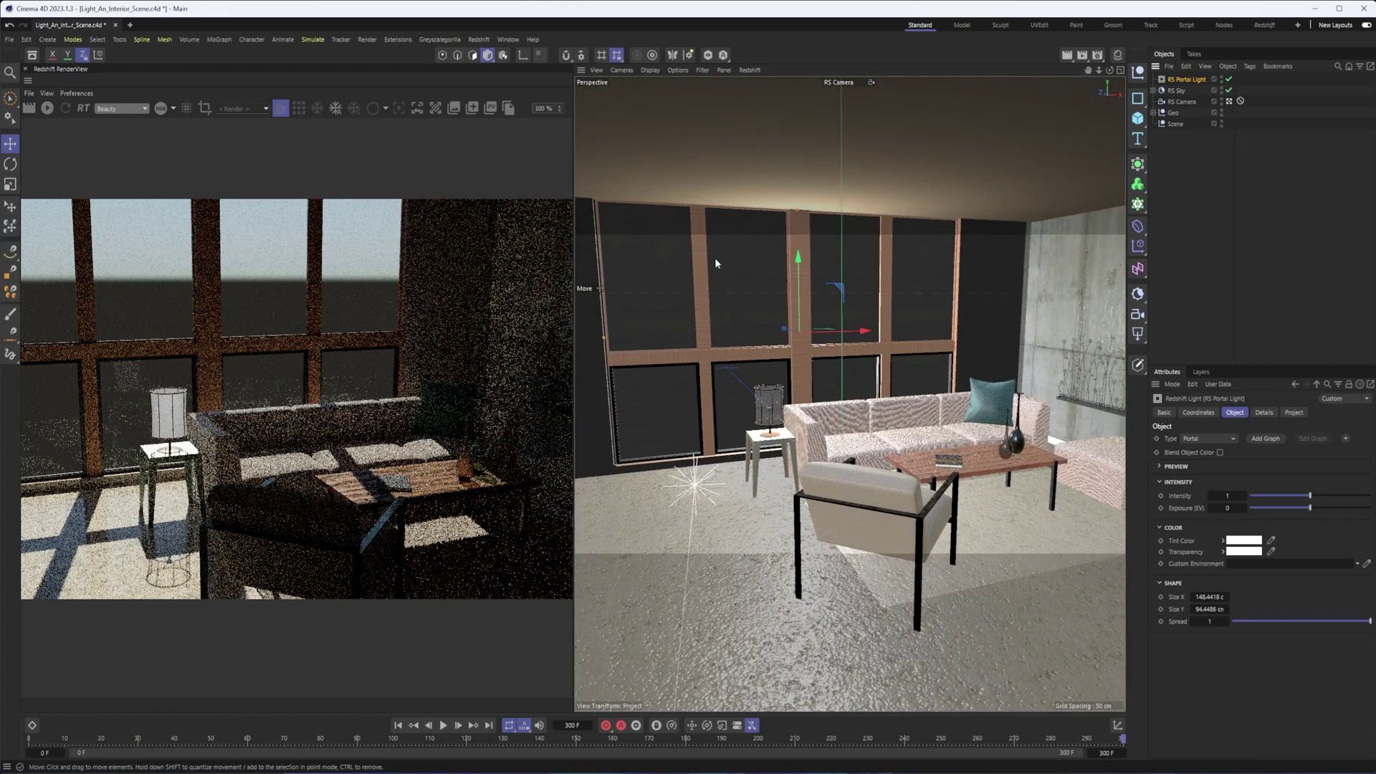
left_click(46, 109)
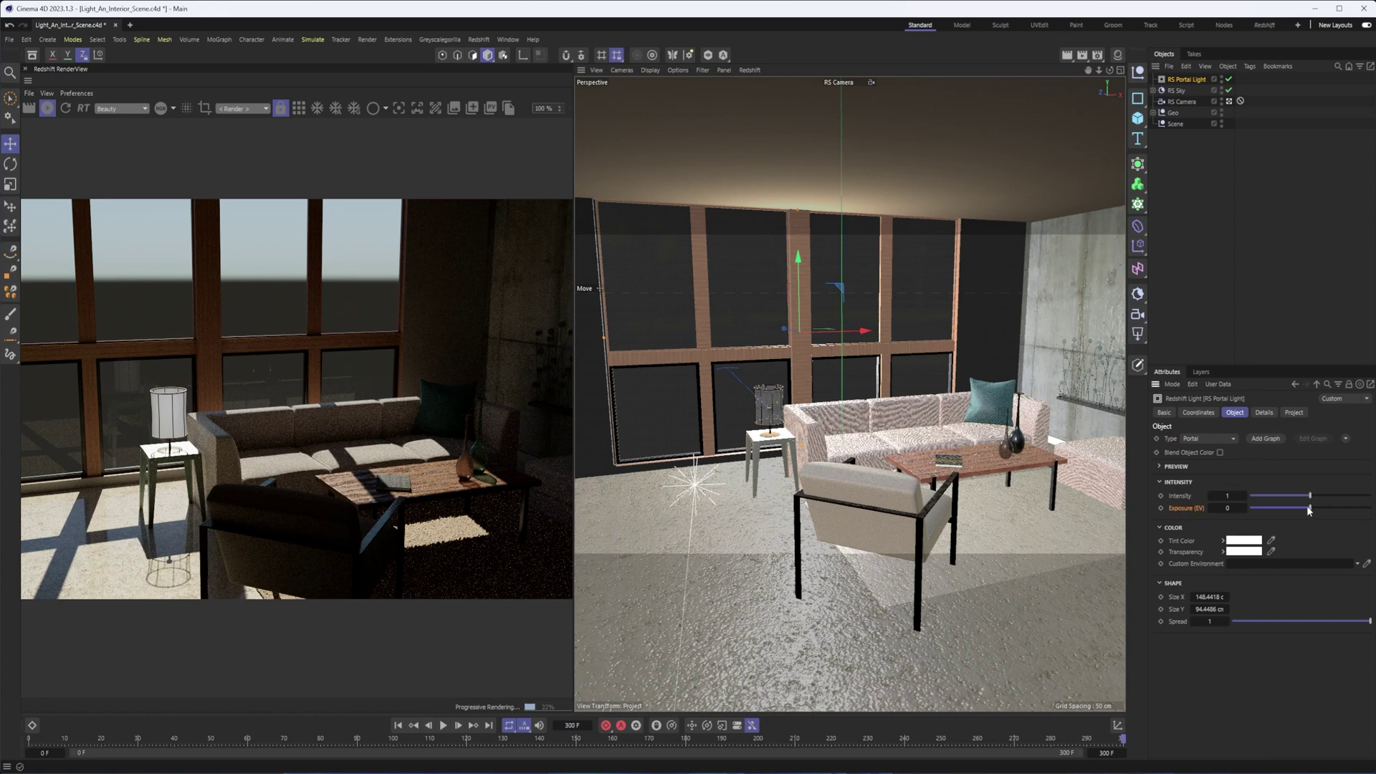
Raise the portal light's exposure to about 4.65 and rotate the light 180° so it faces into the room
left_click_drag(1308, 509, 1327, 508)
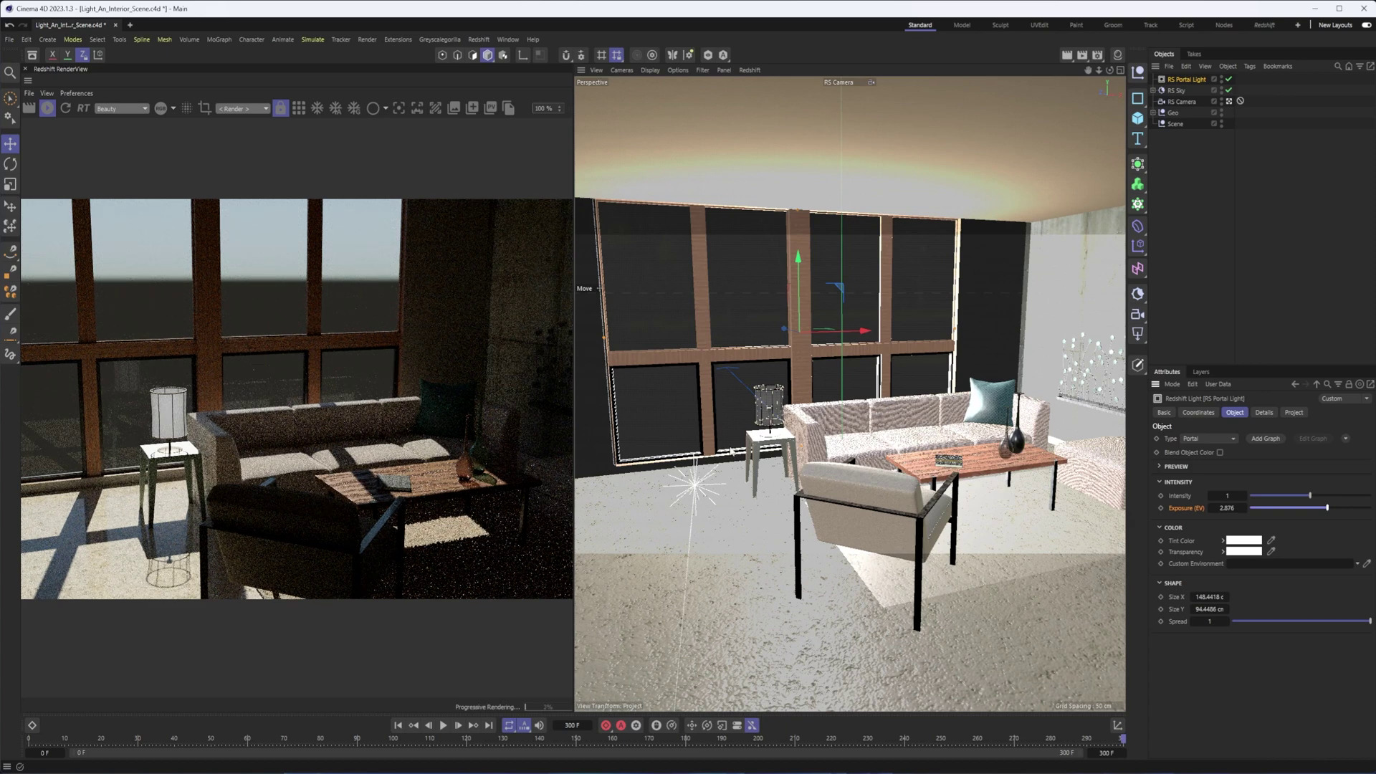
left_click_drag(1334, 509, 1337, 508)
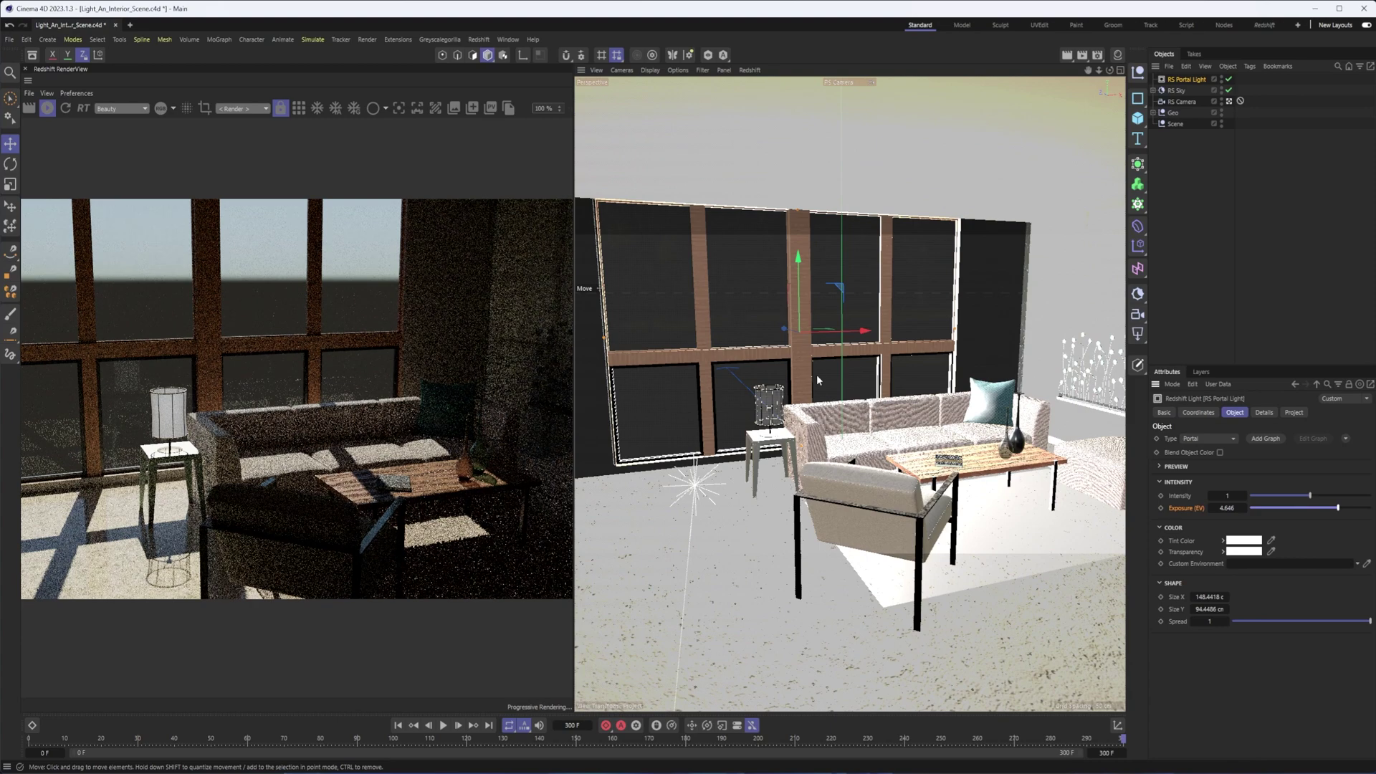
key("r")
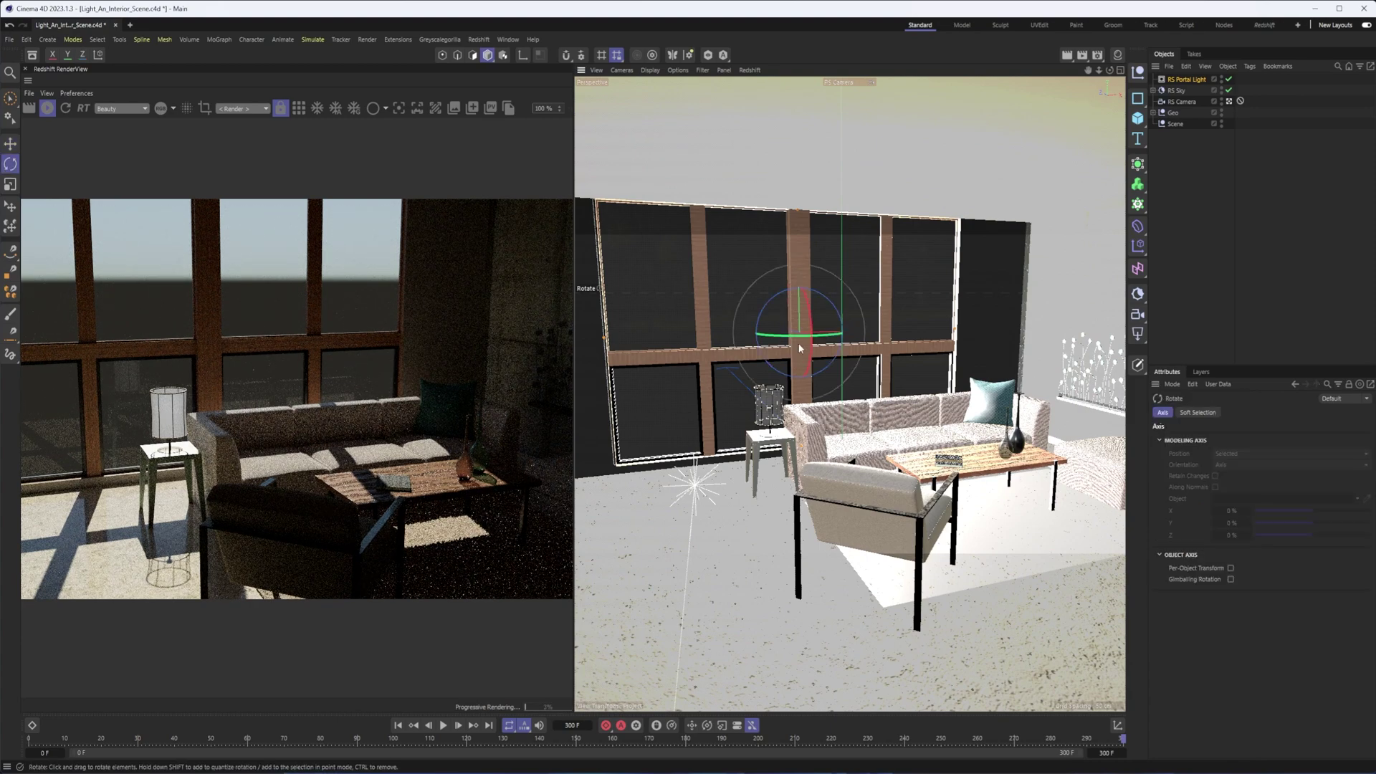
left_click_drag(840, 334, 1028, 342)
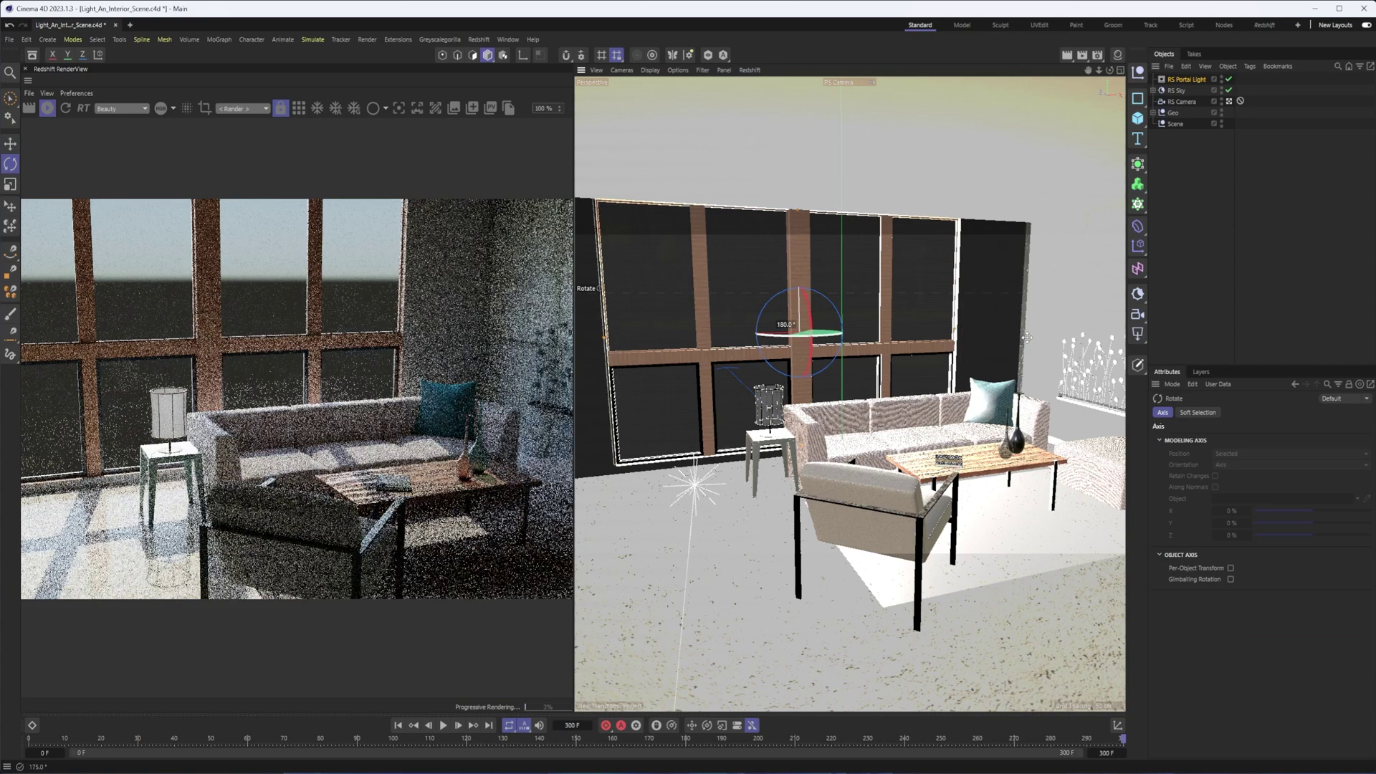
Reset the portal light's exposure to 0 and try raising it again to about 4.56
left_click(1192, 79)
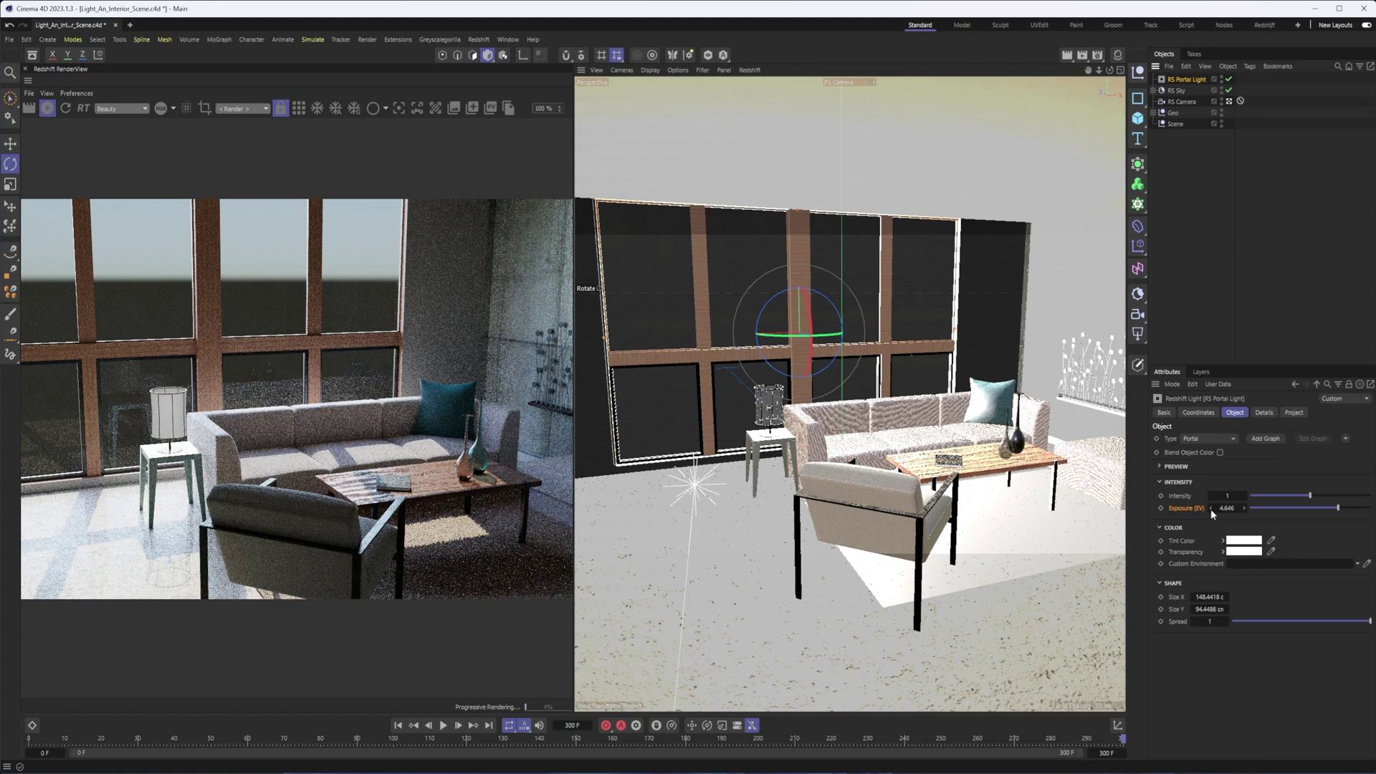
right_click(1211, 508)
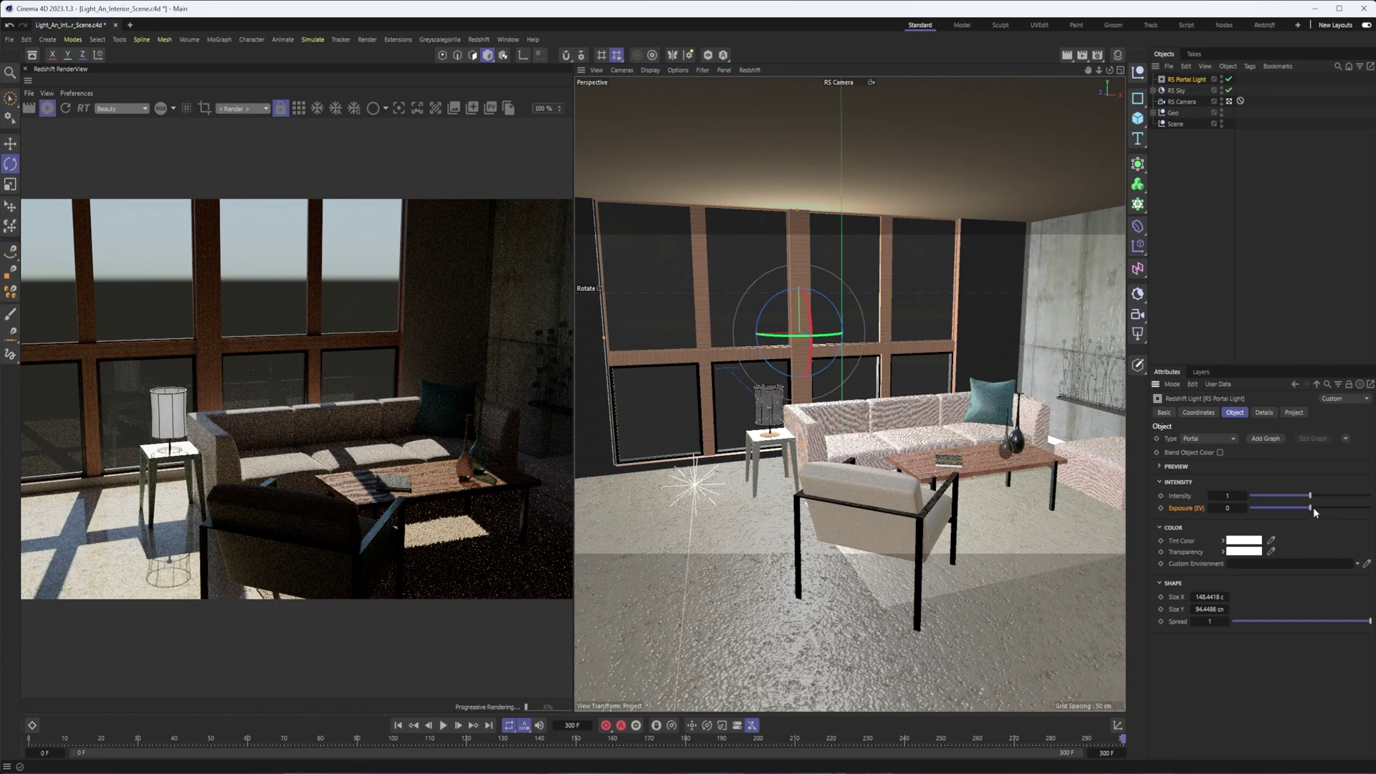
left_click_drag(1313, 508, 1328, 509)
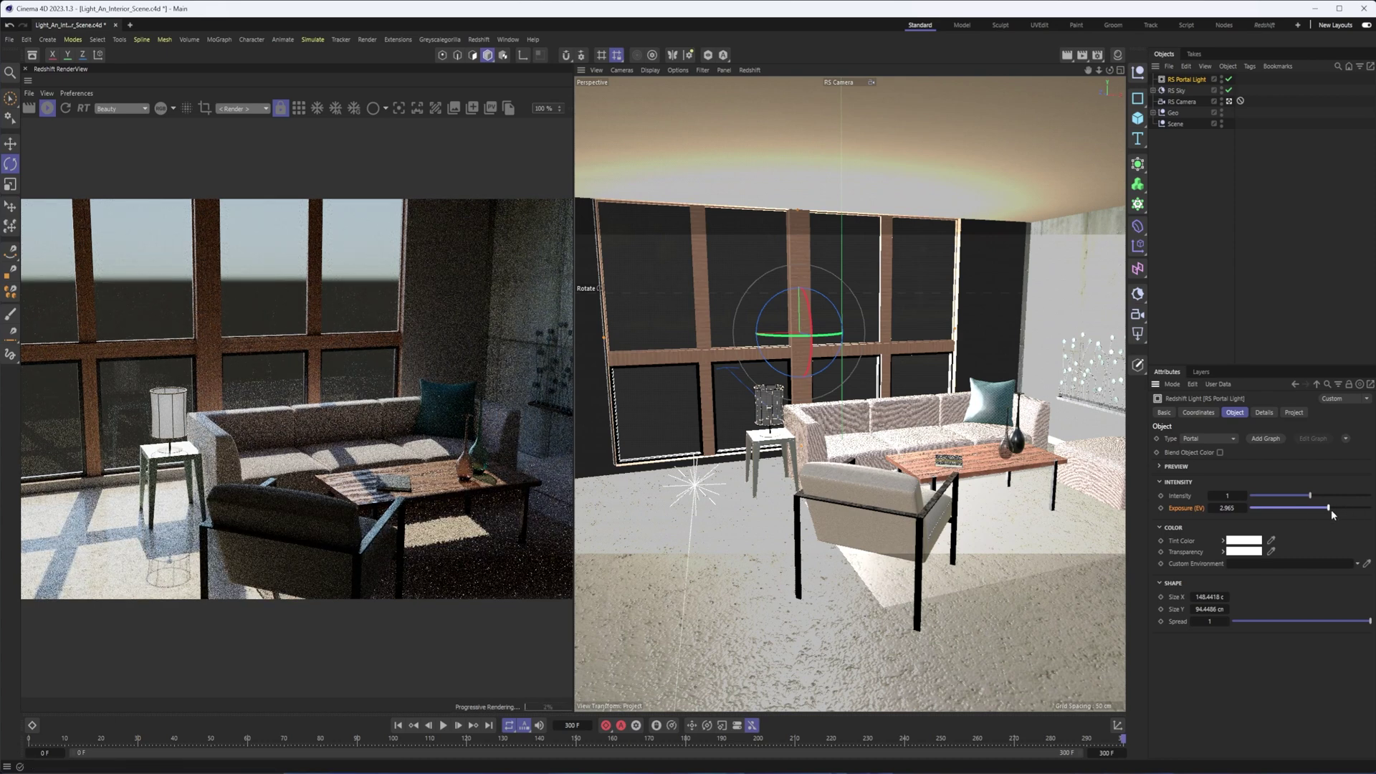
left_click_drag(1330, 511, 1339, 510)
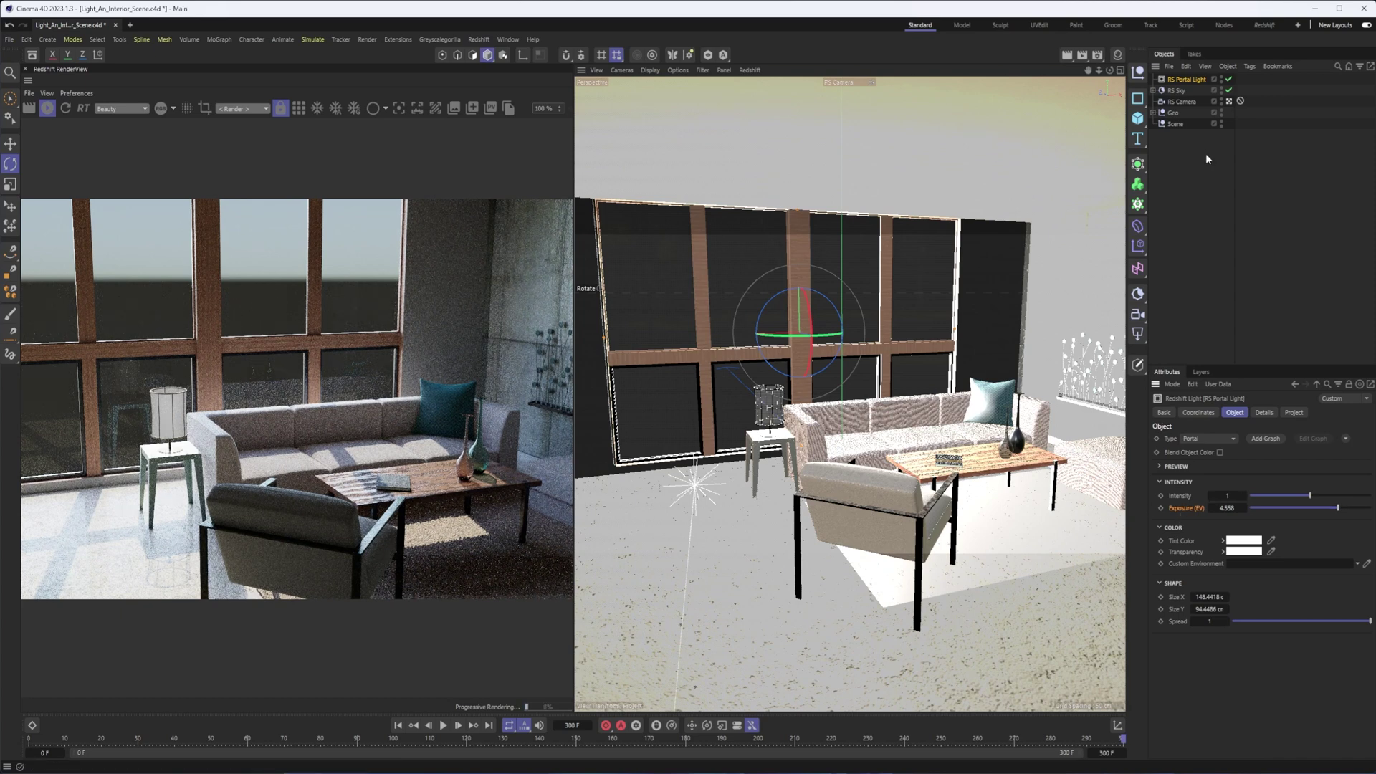
Examine the RS Sun's detail settings and the RS Sky's sun, override and atmosphere settings
left_click(1175, 92)
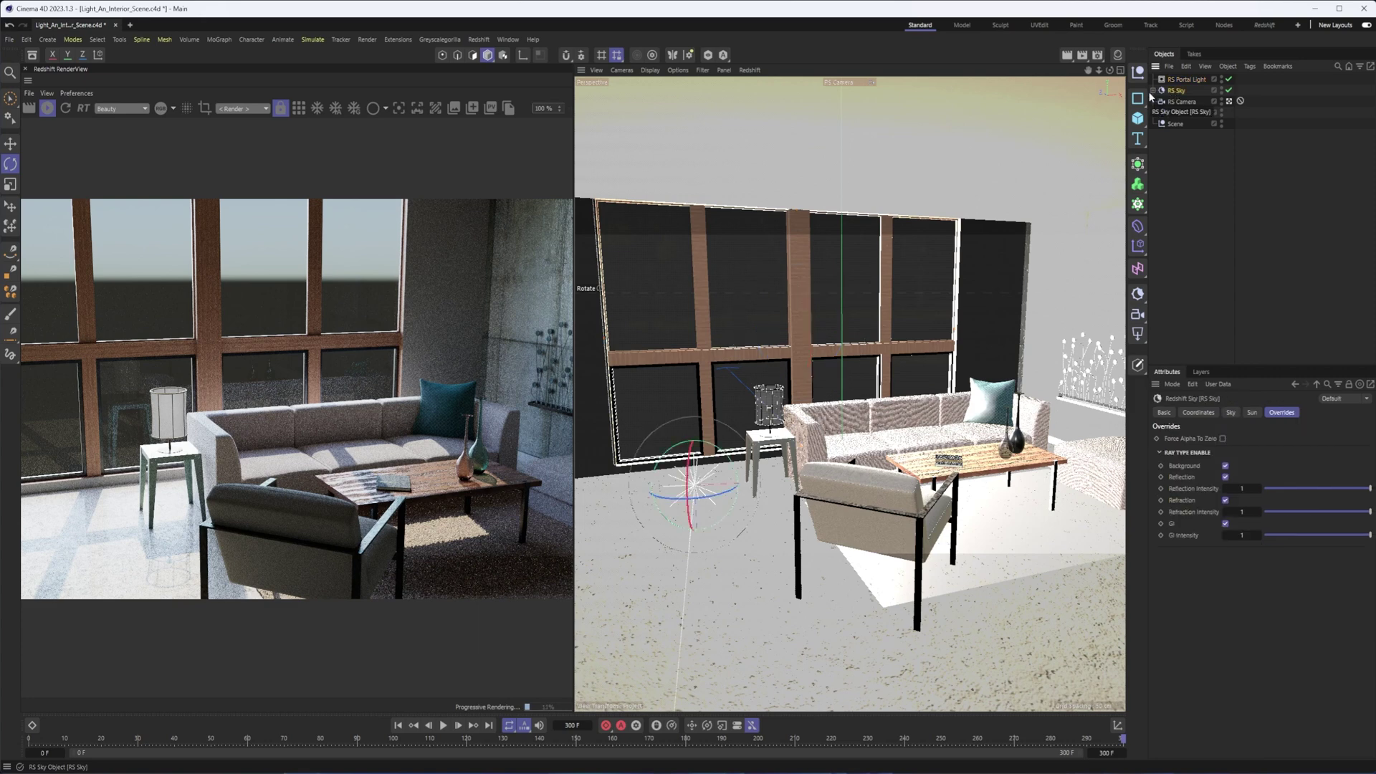
left_click(1152, 91)
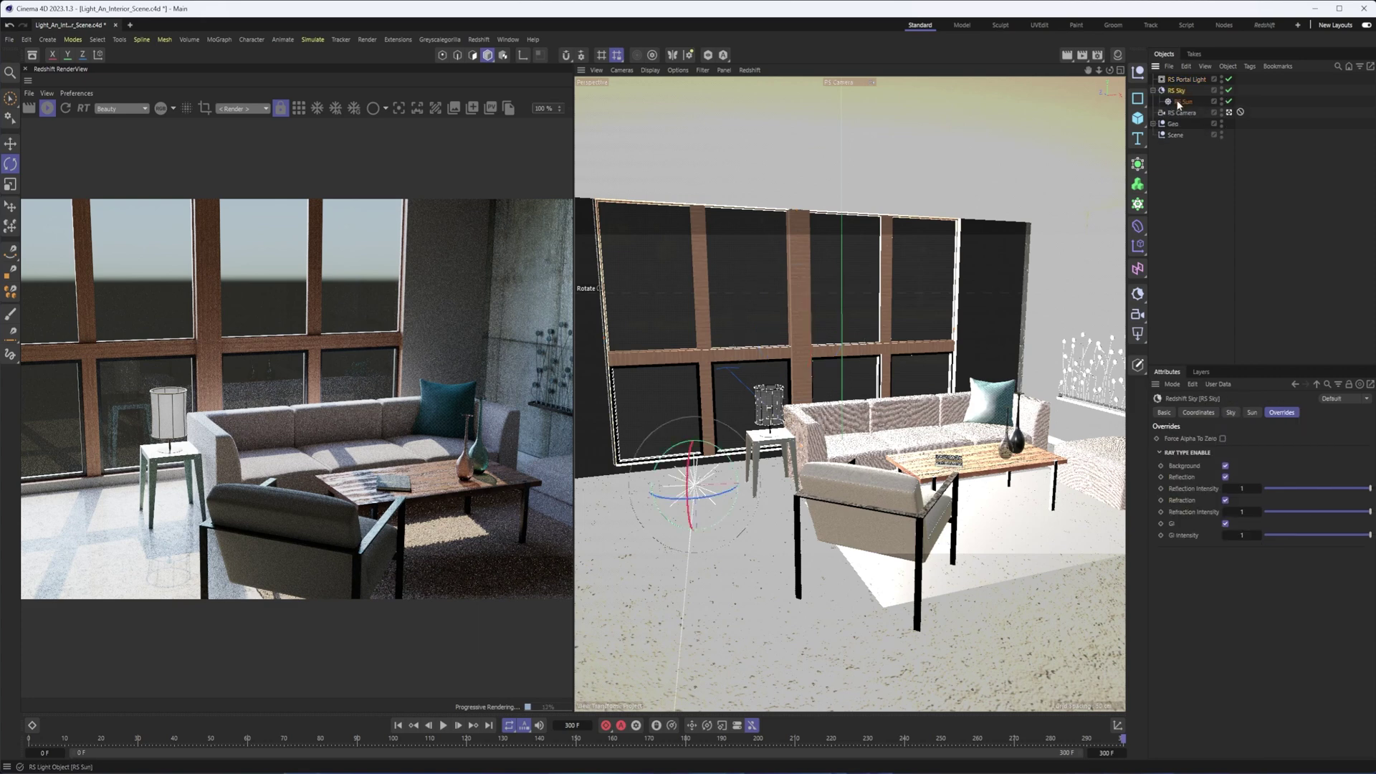
left_click(1182, 101)
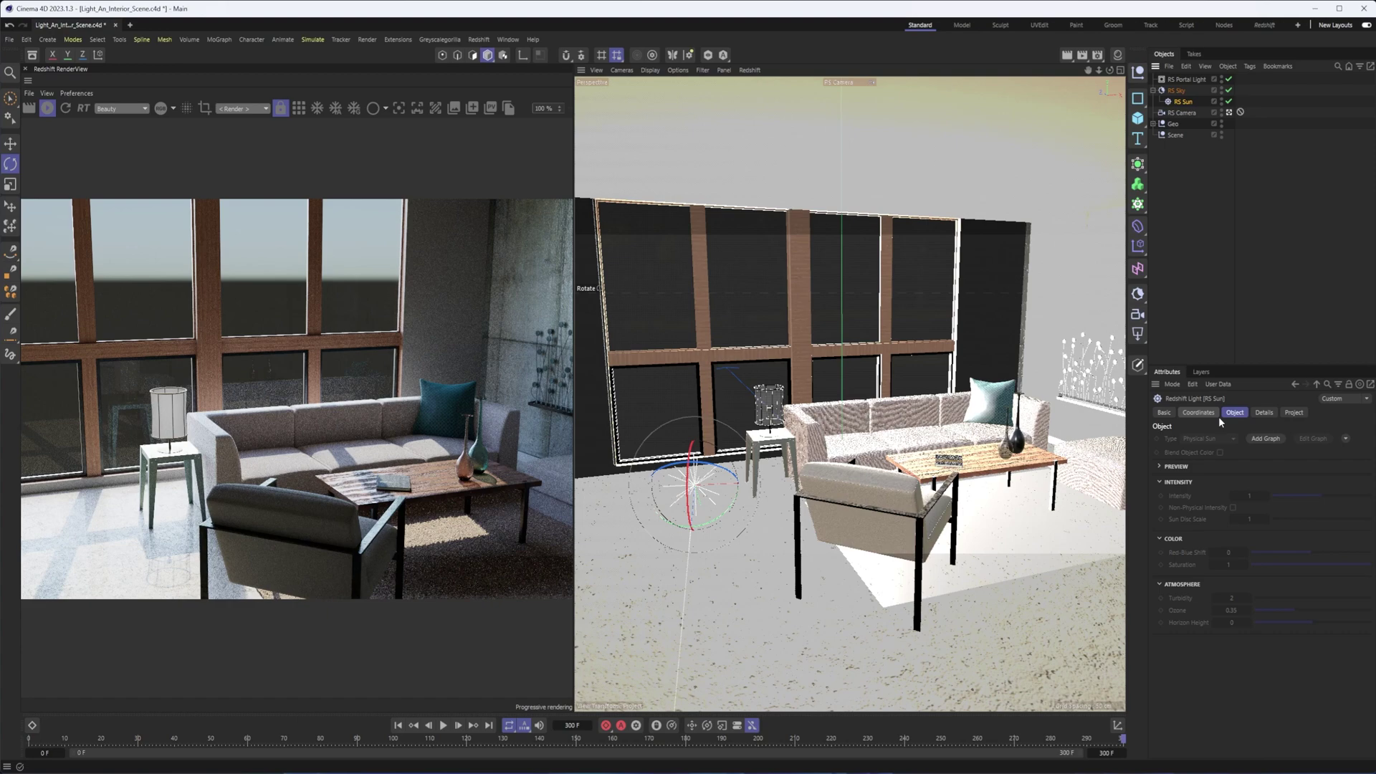
left_click(1265, 414)
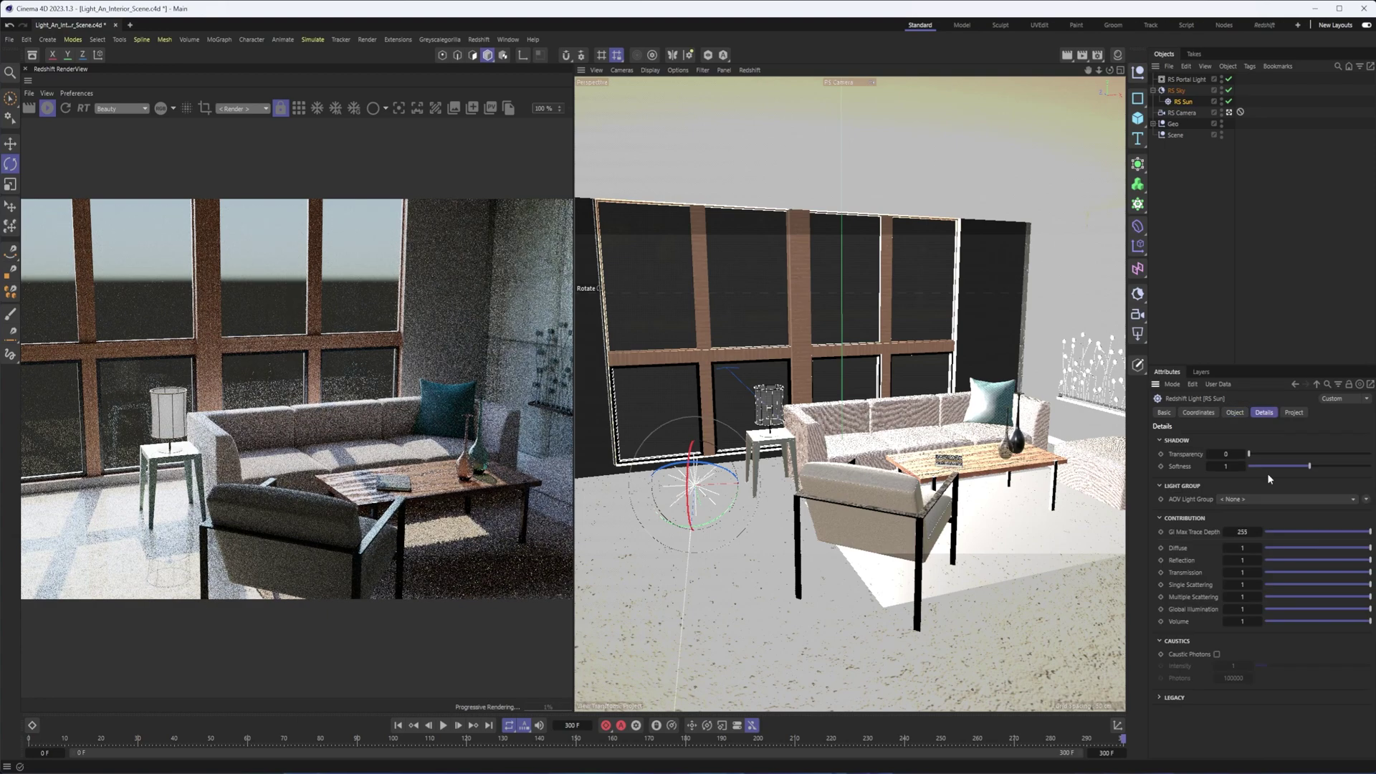
left_click(1190, 610)
left_click(1175, 91)
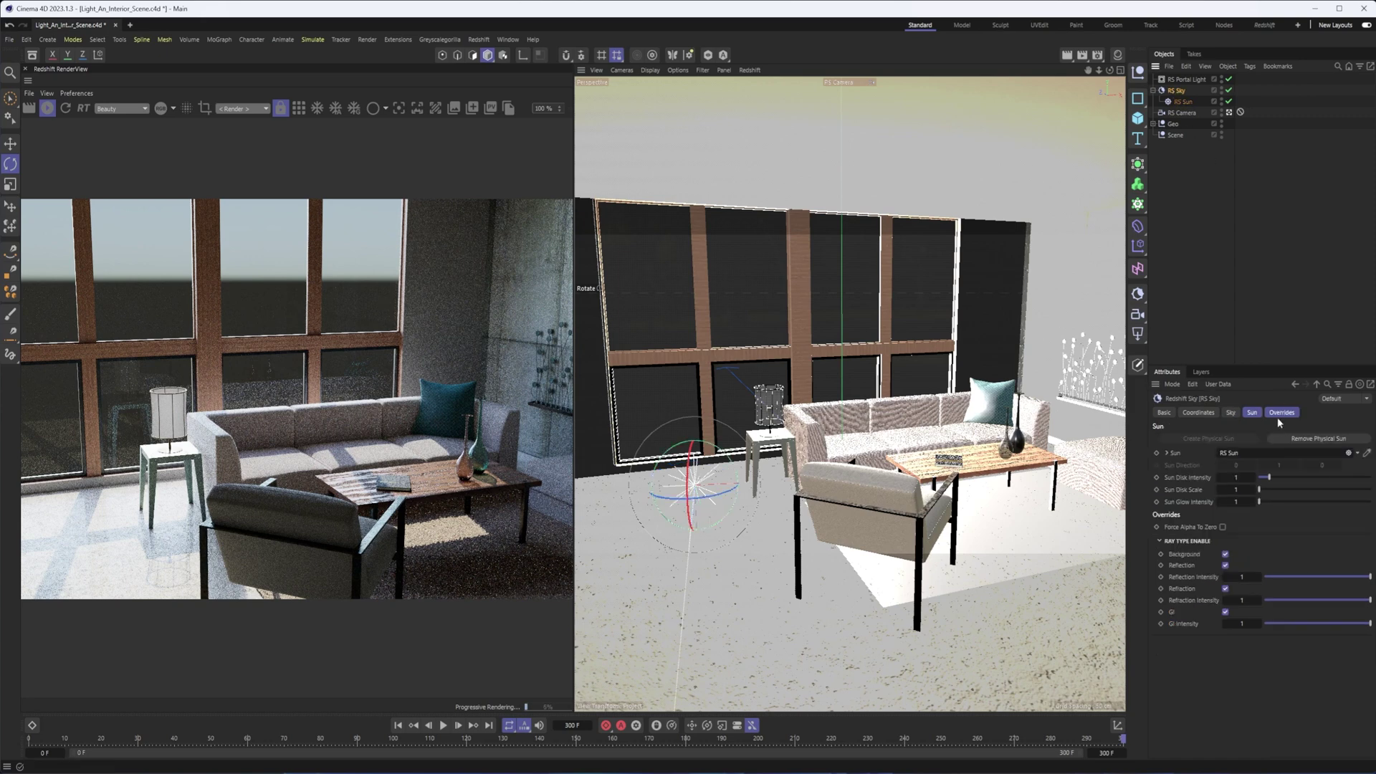
left_click(1229, 412)
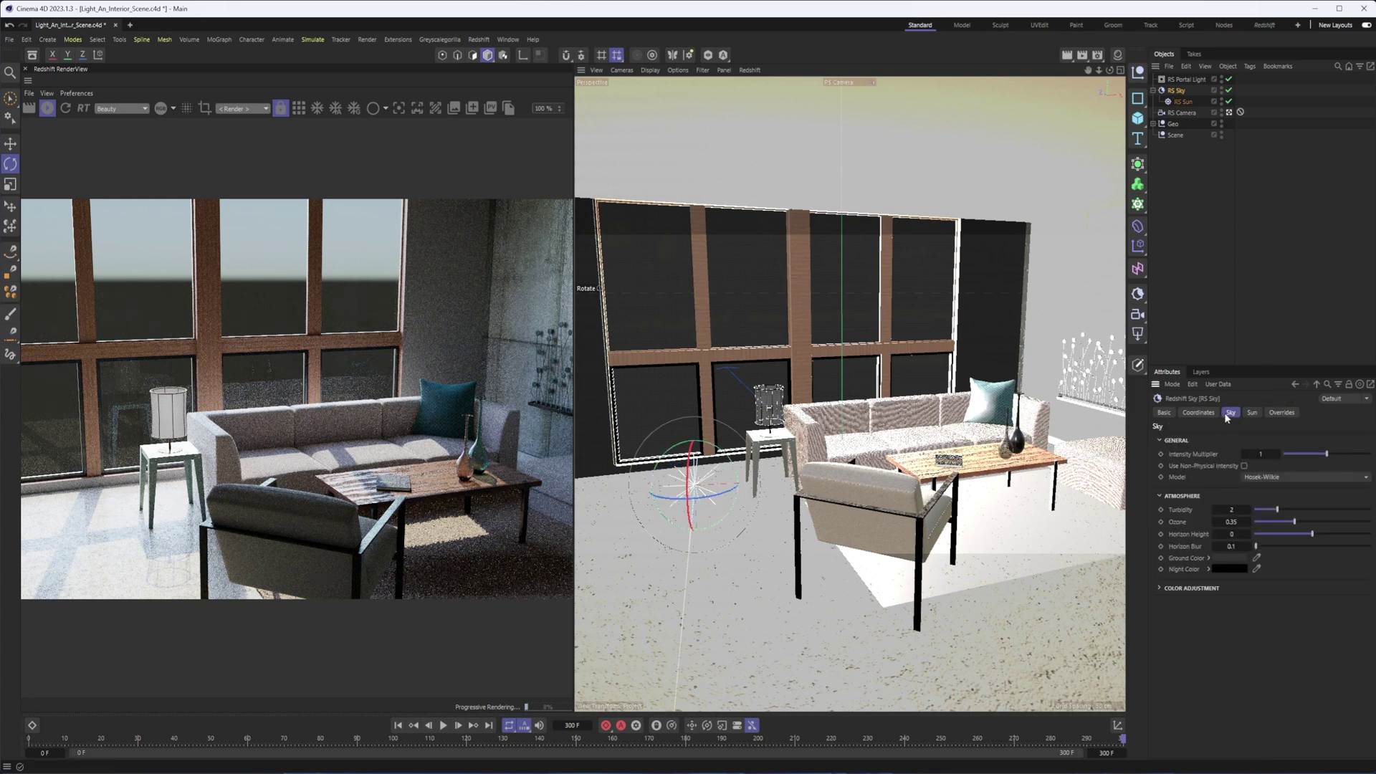
left_click(1218, 195)
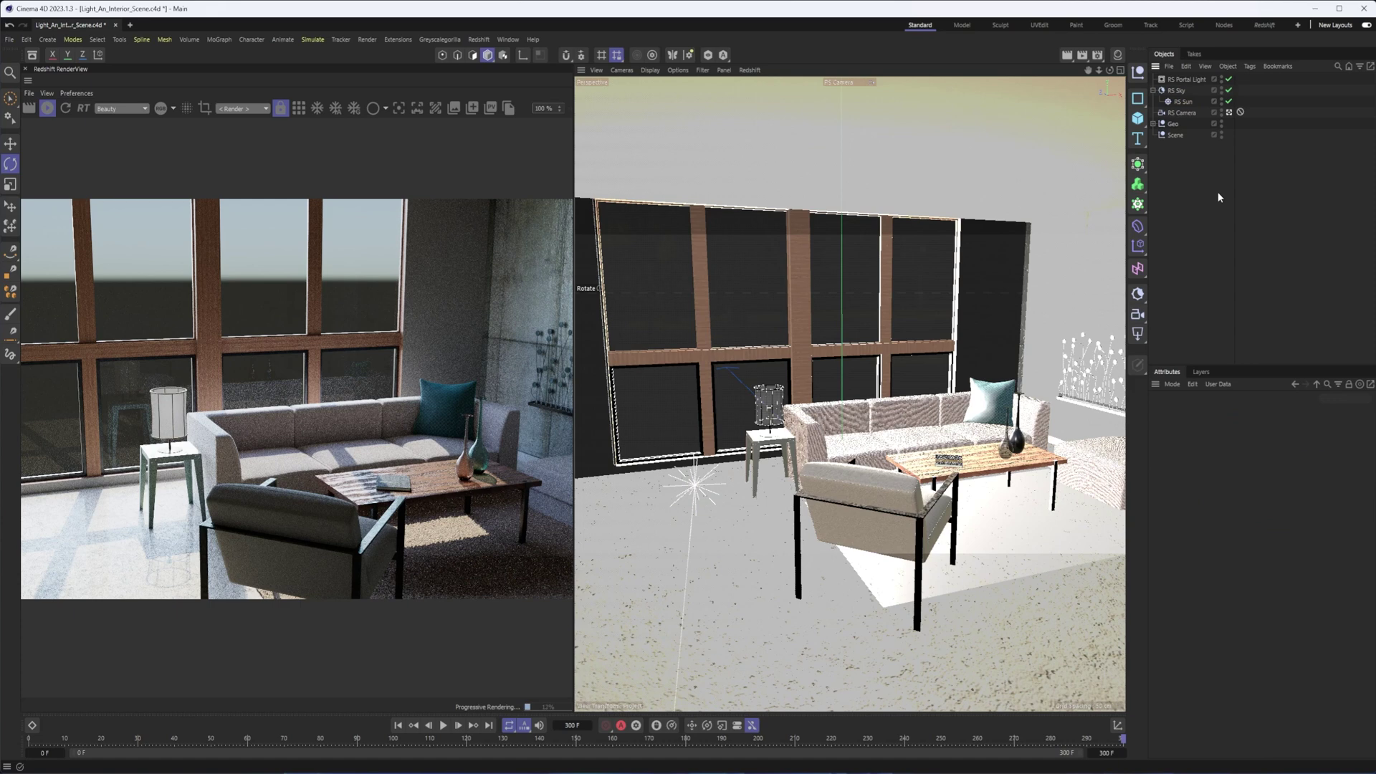
Reset the RS Portal Light's exposure and set it to 2
left_click(1194, 79)
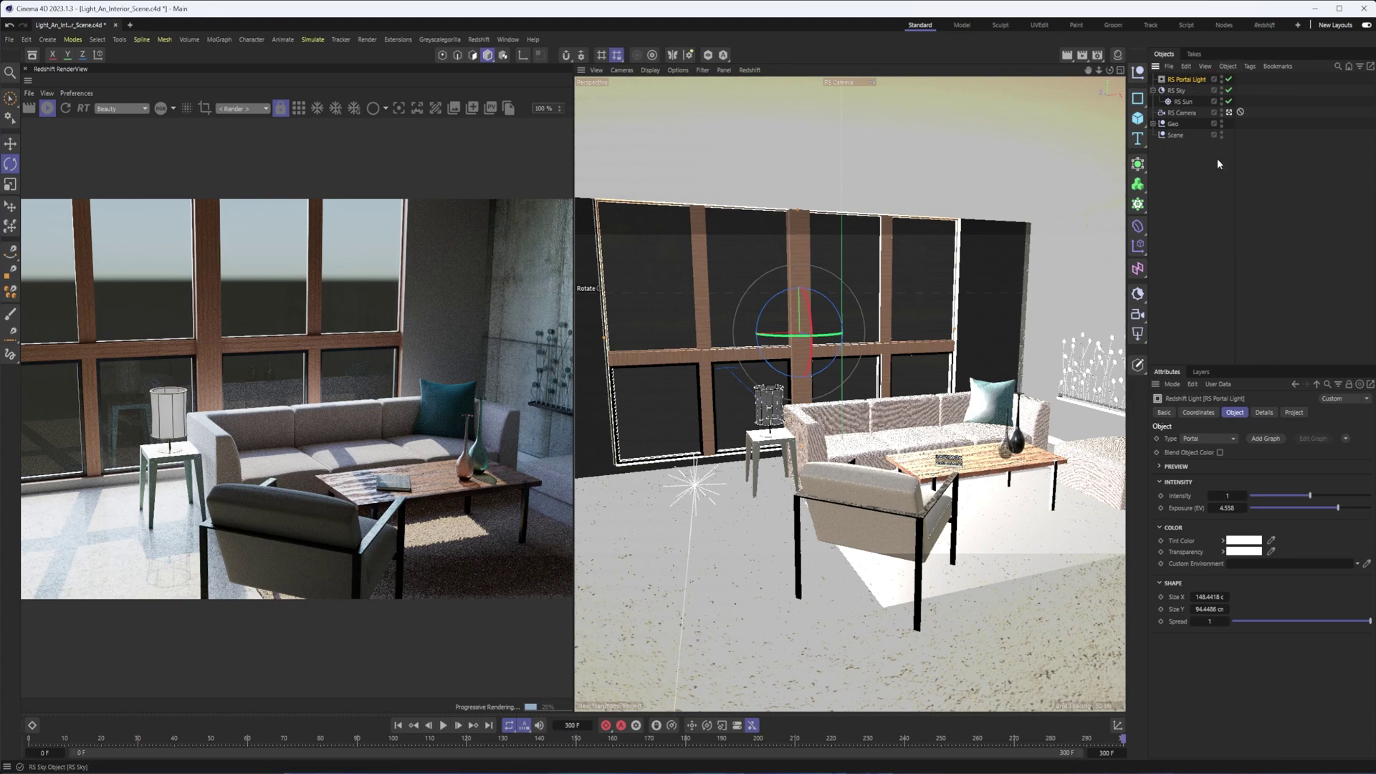
right_click(1244, 506)
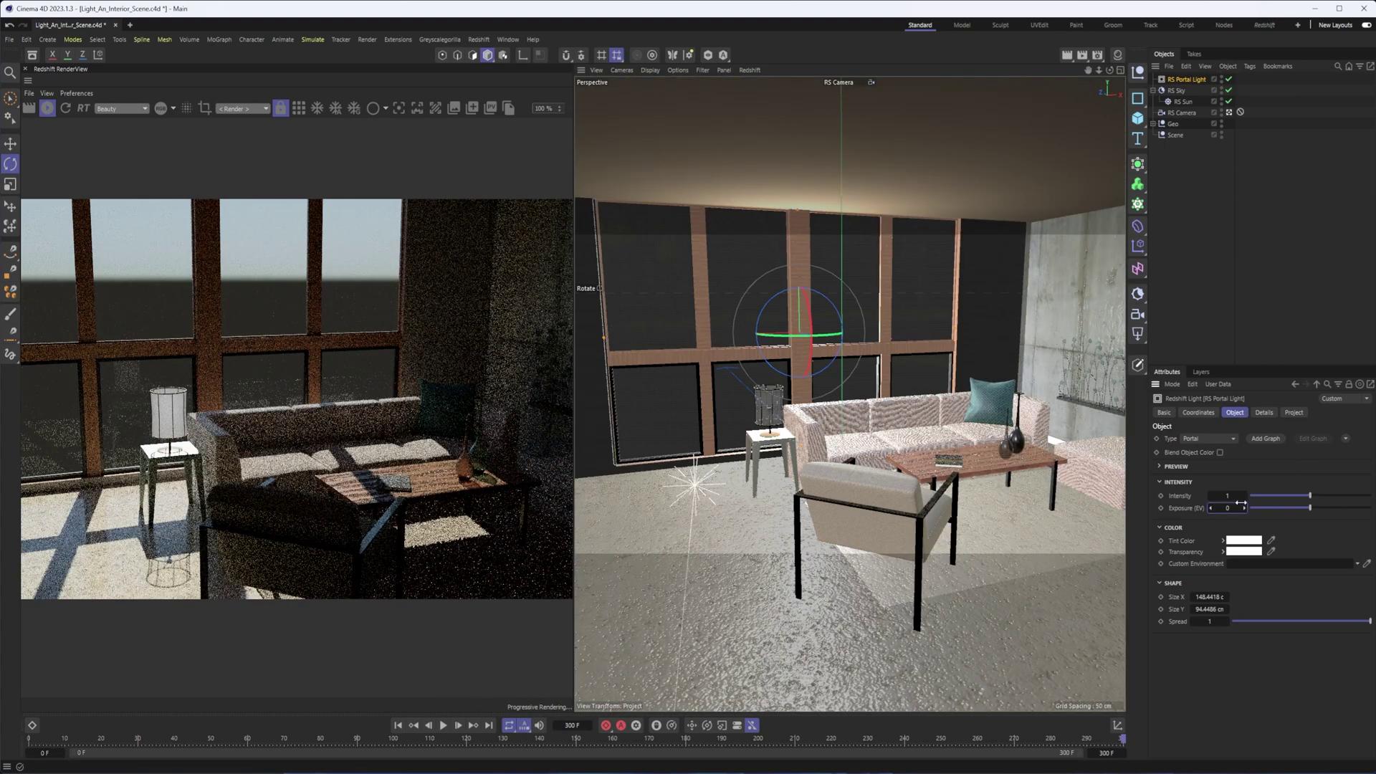
left_click(1228, 507)
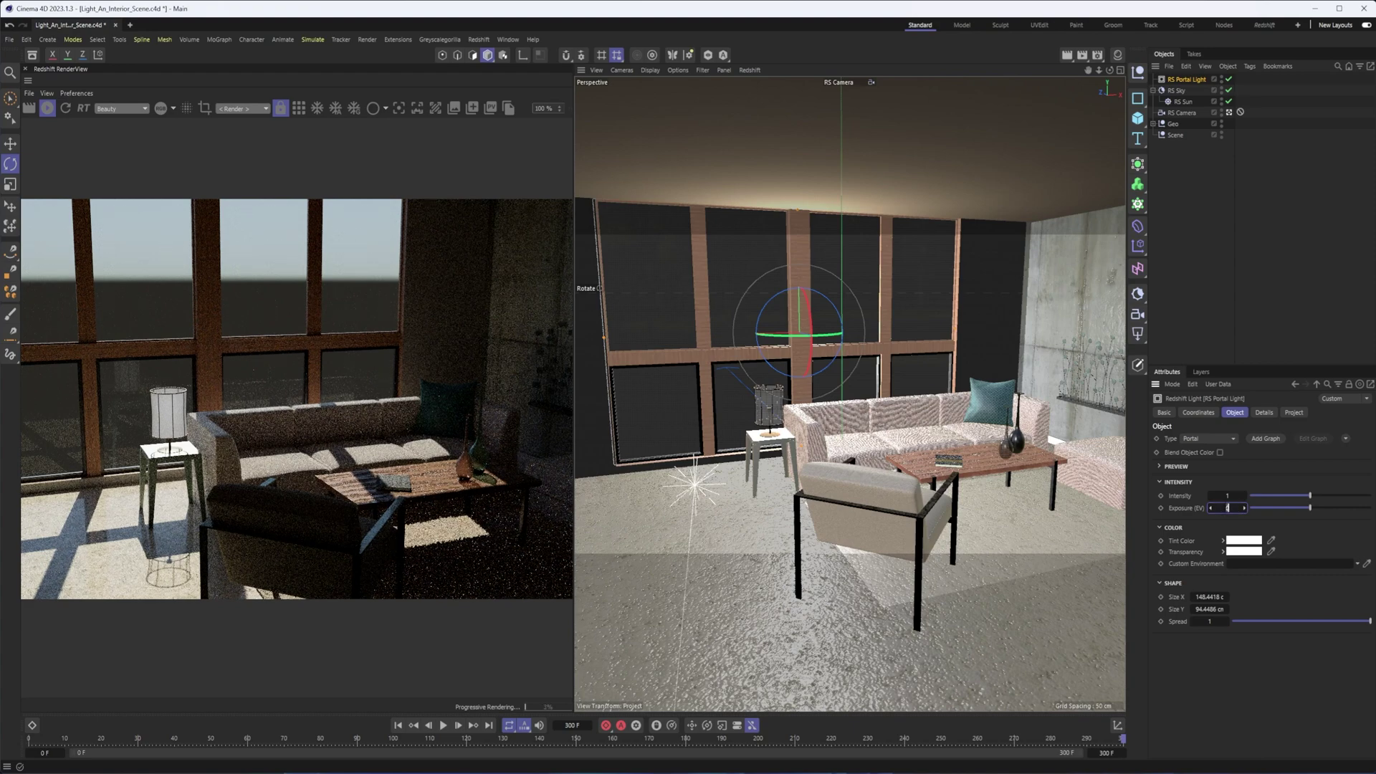
type("2")
key("Return")
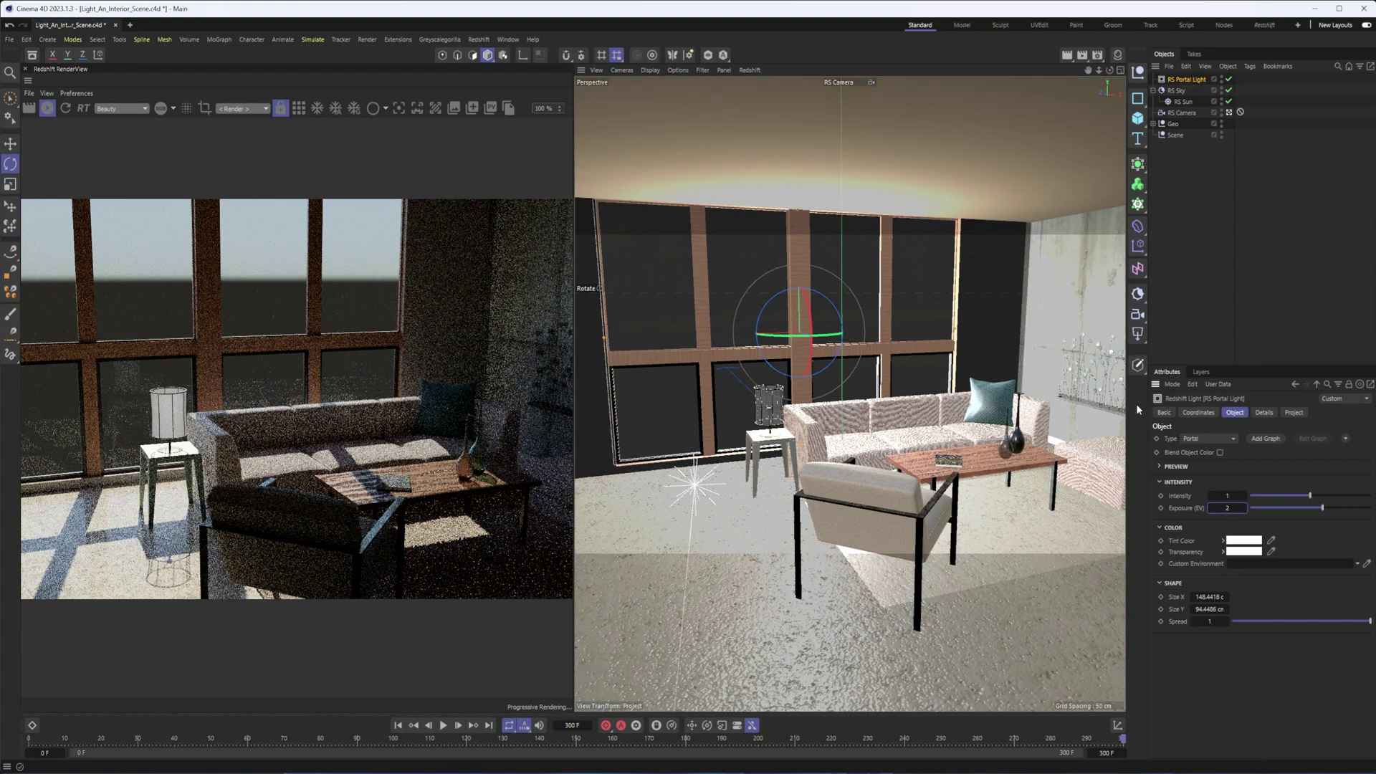
Compare the RS Camera's optical settings with the optical display settings of a widened render view
left_click(1179, 113)
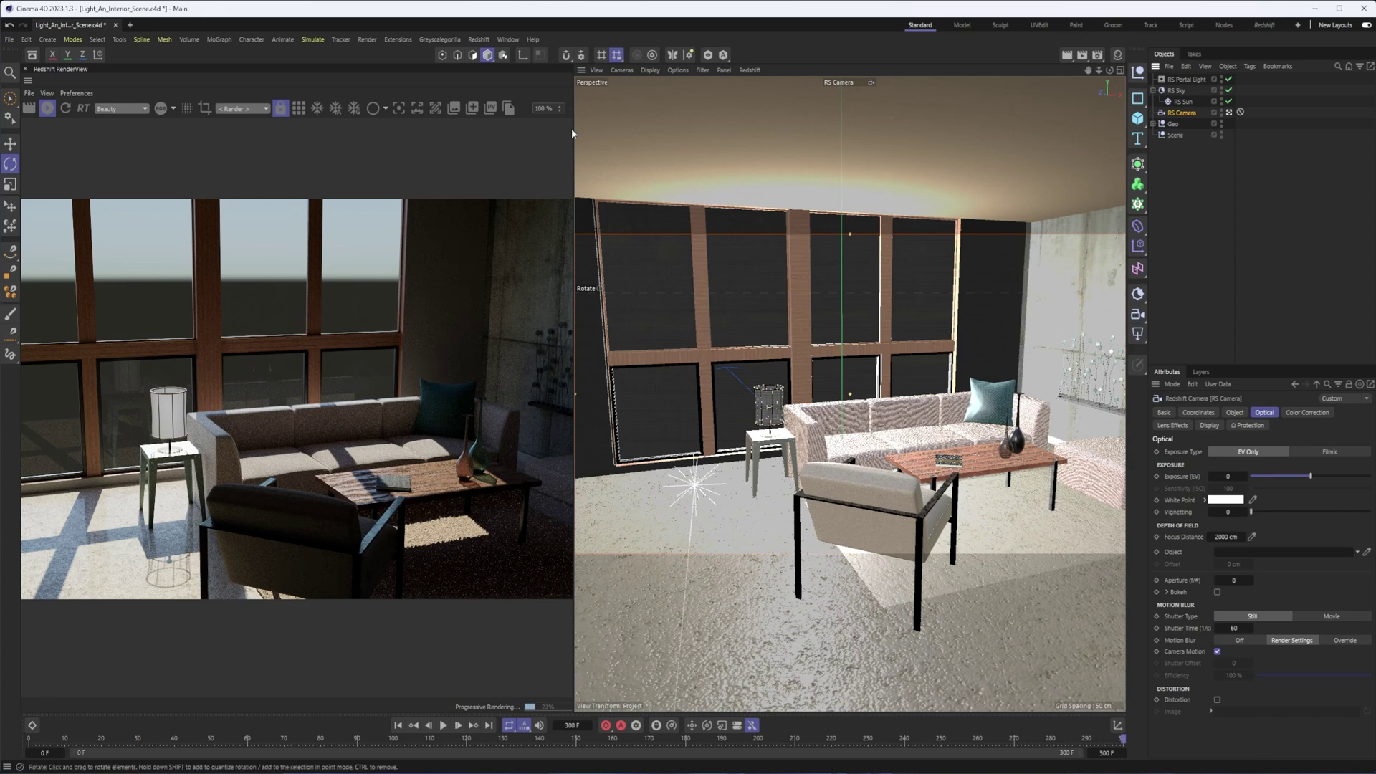
left_click_drag(573, 133, 616, 130)
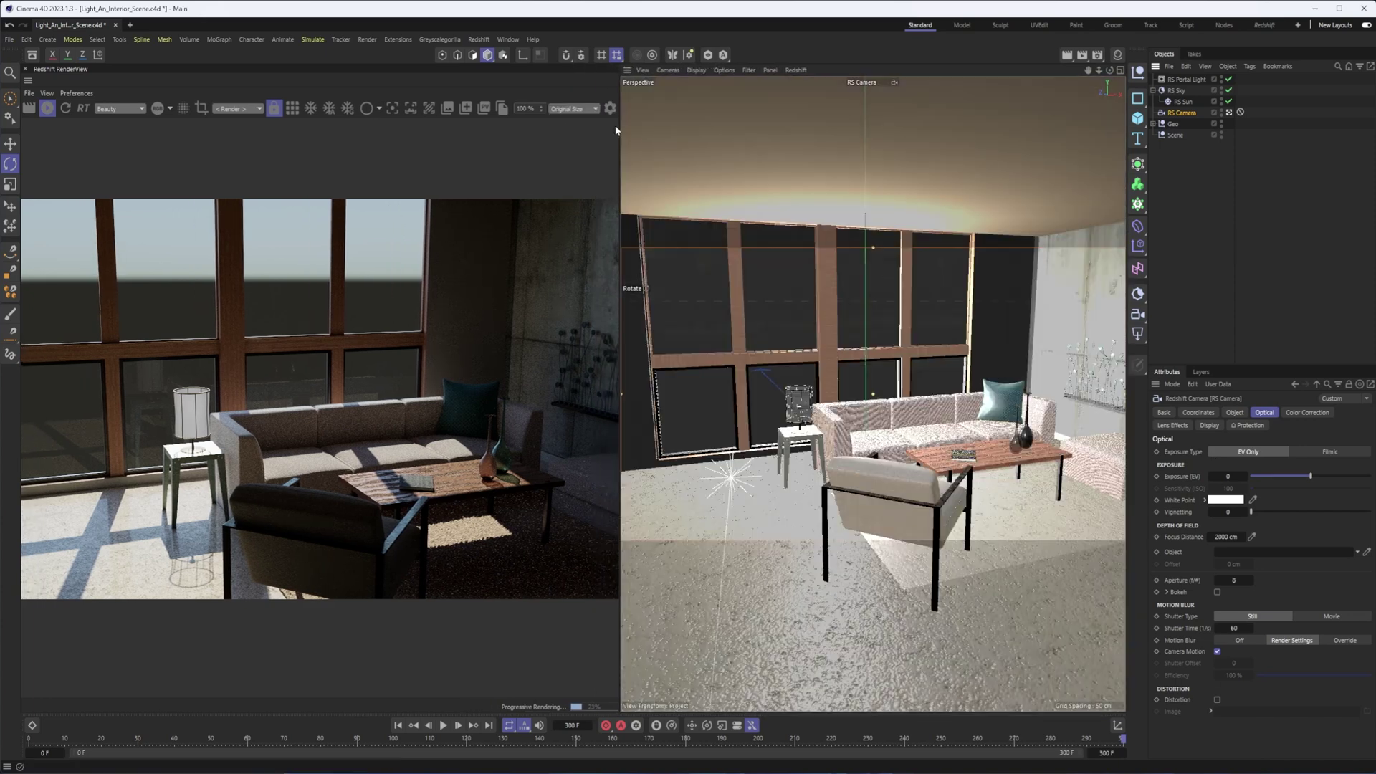
left_click(608, 108)
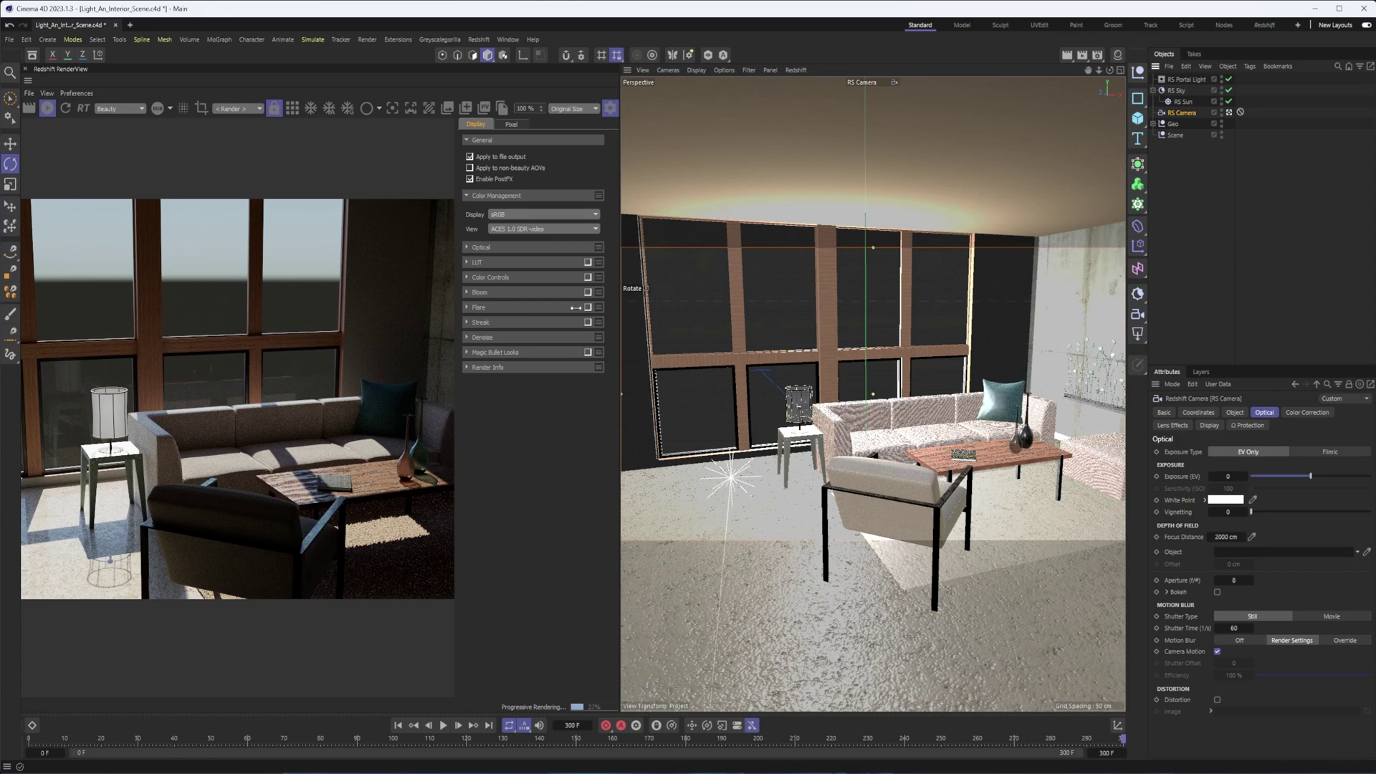
left_click(466, 246)
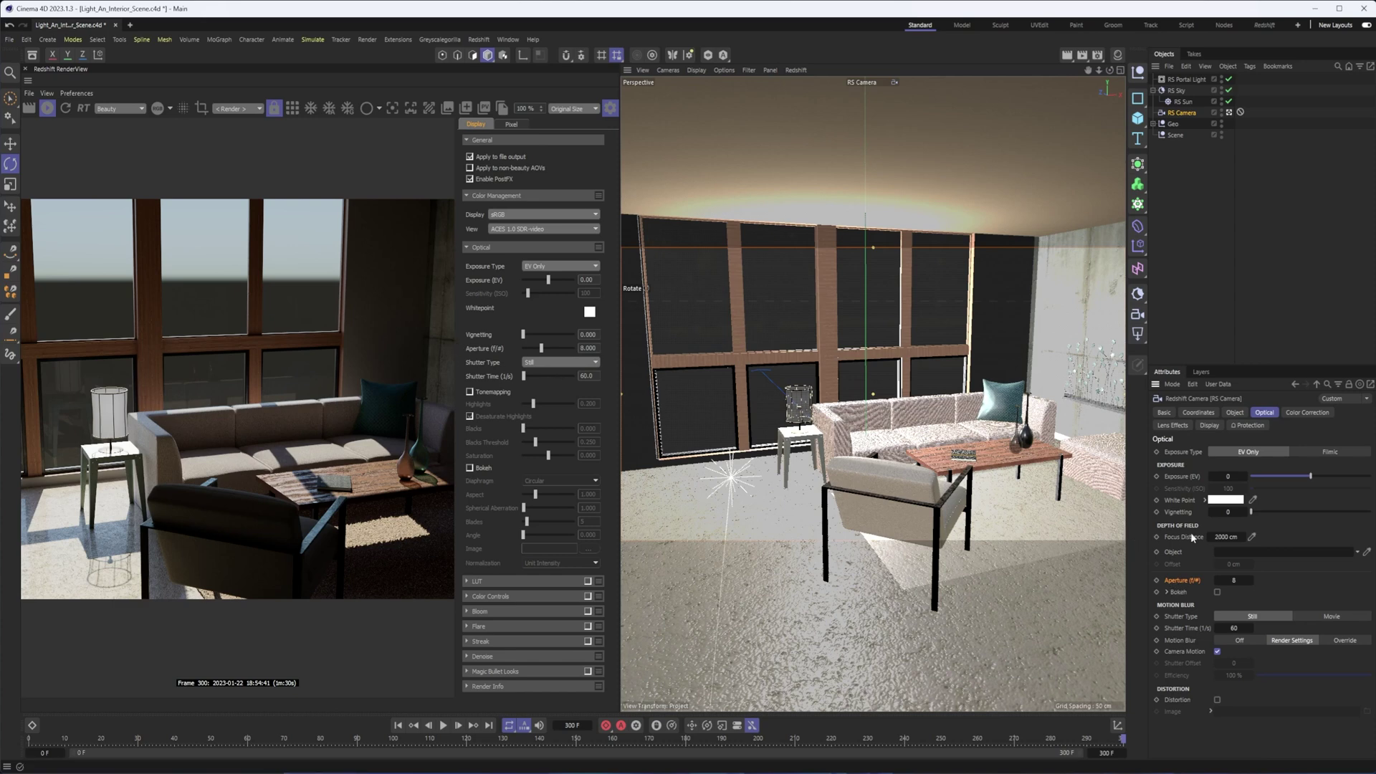
left_click_drag(1217, 534, 1227, 538)
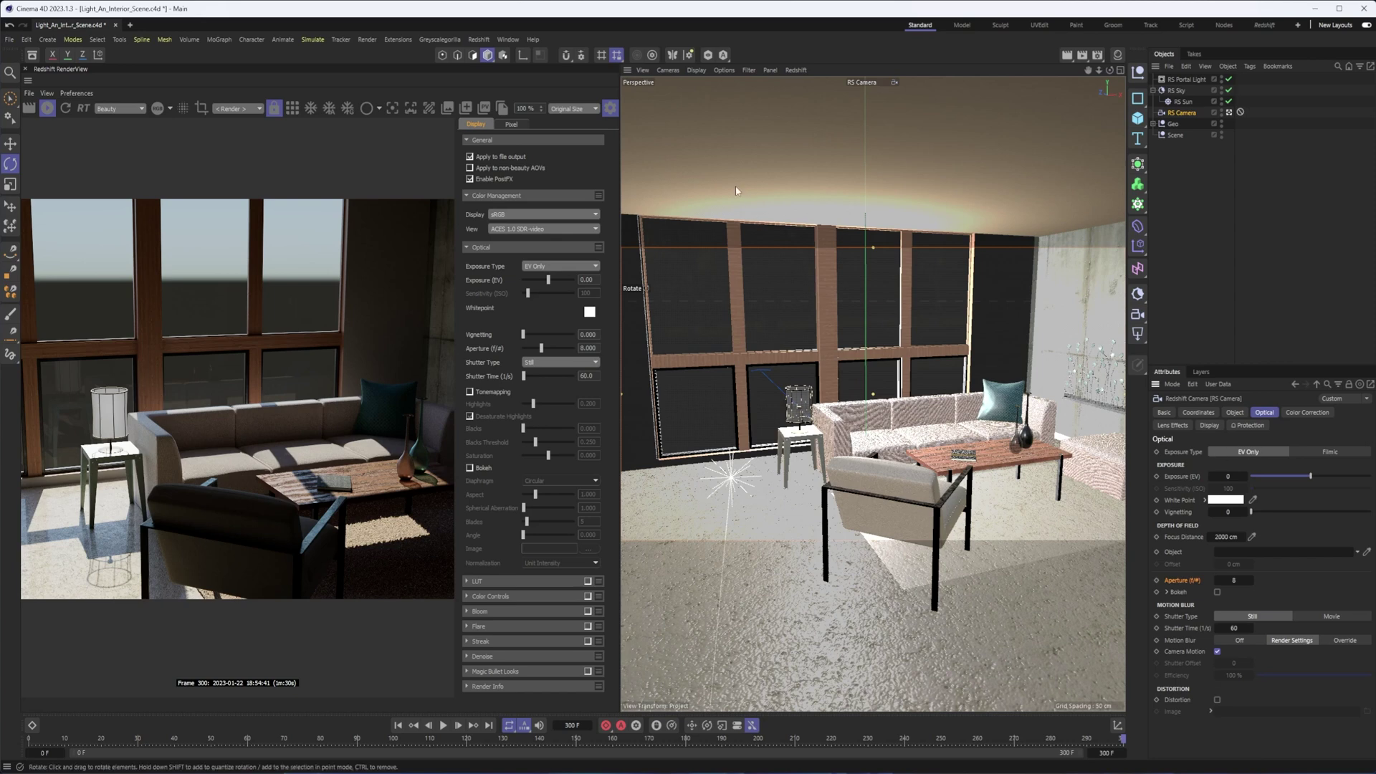
left_click(610, 109)
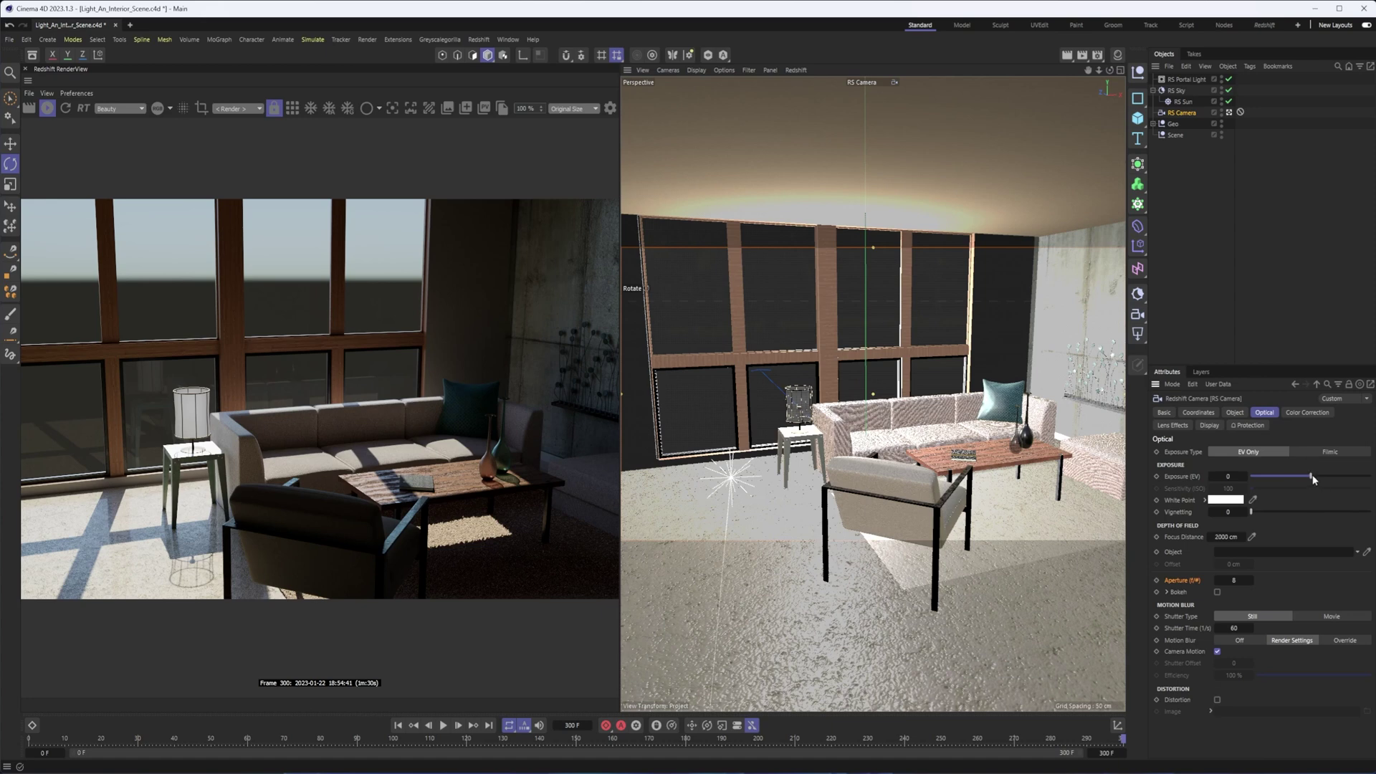
Try brightening the RS Camera's exposure to 2 and about 3.7, ending at 4
left_click_drag(1313, 476, 1323, 476)
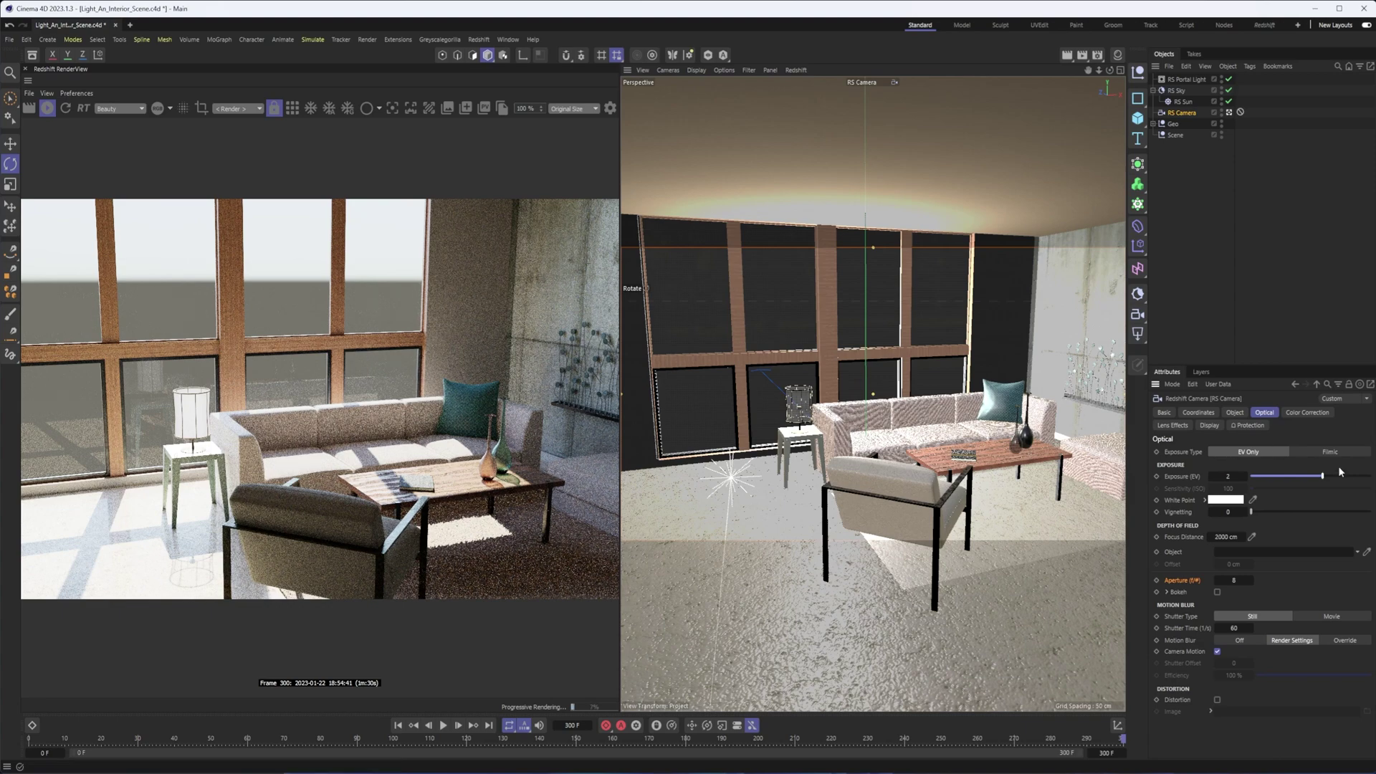
left_click_drag(1323, 477, 1333, 477)
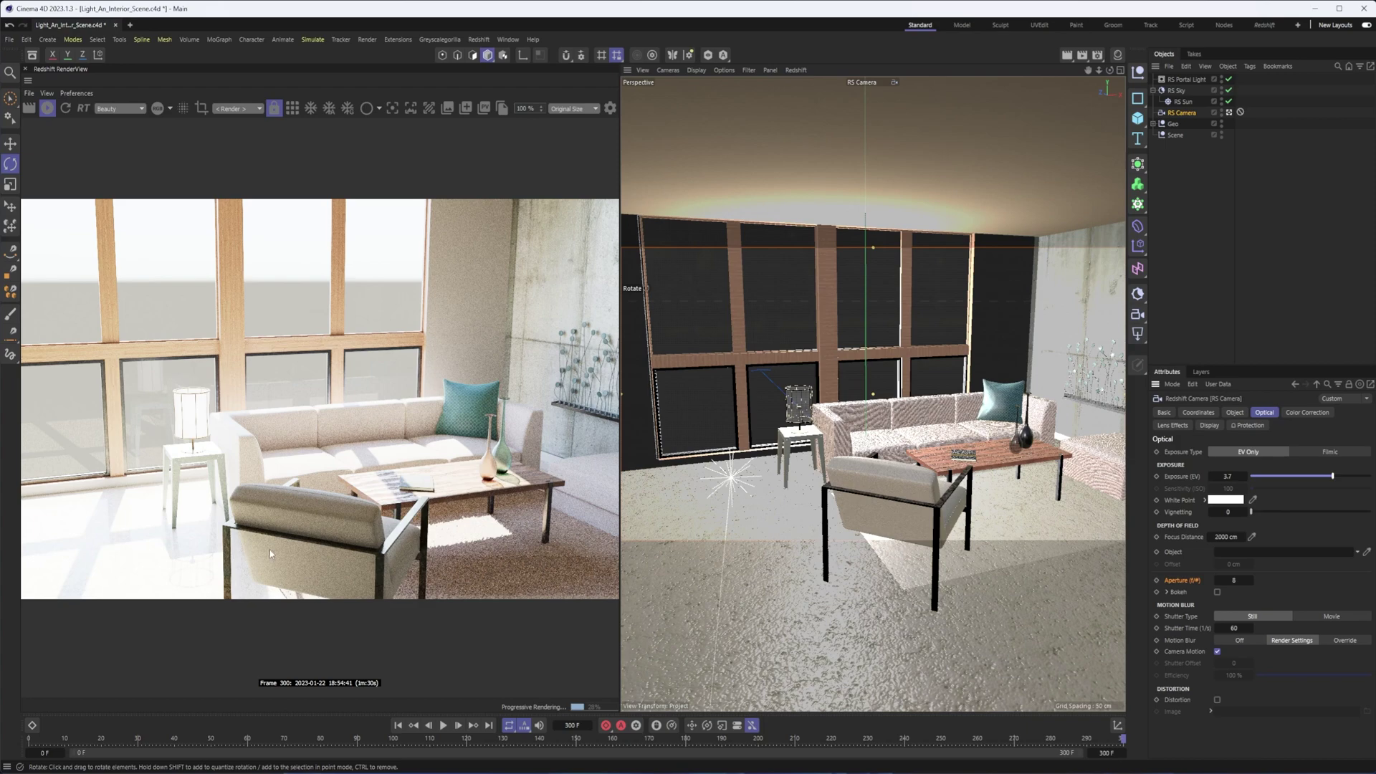
left_click(1231, 475)
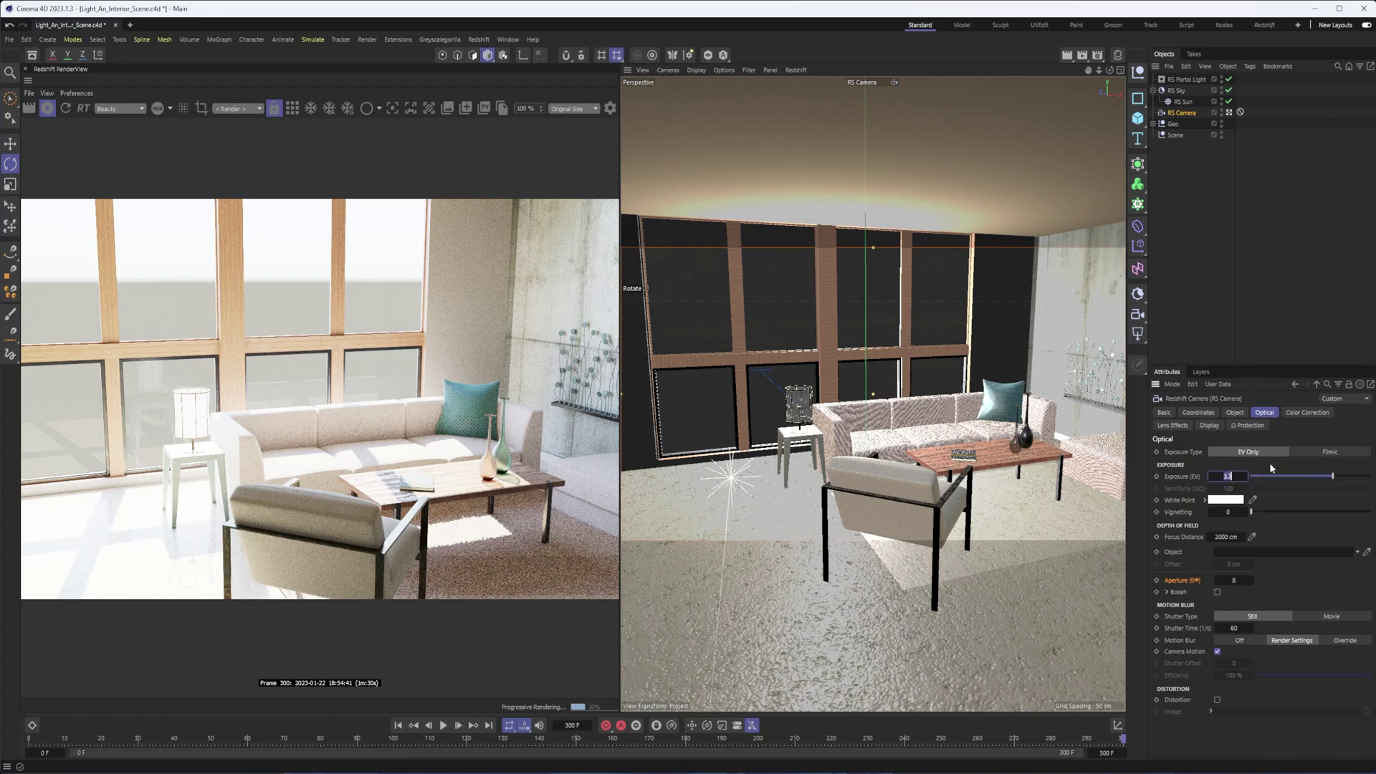
type("4")
key("Return")
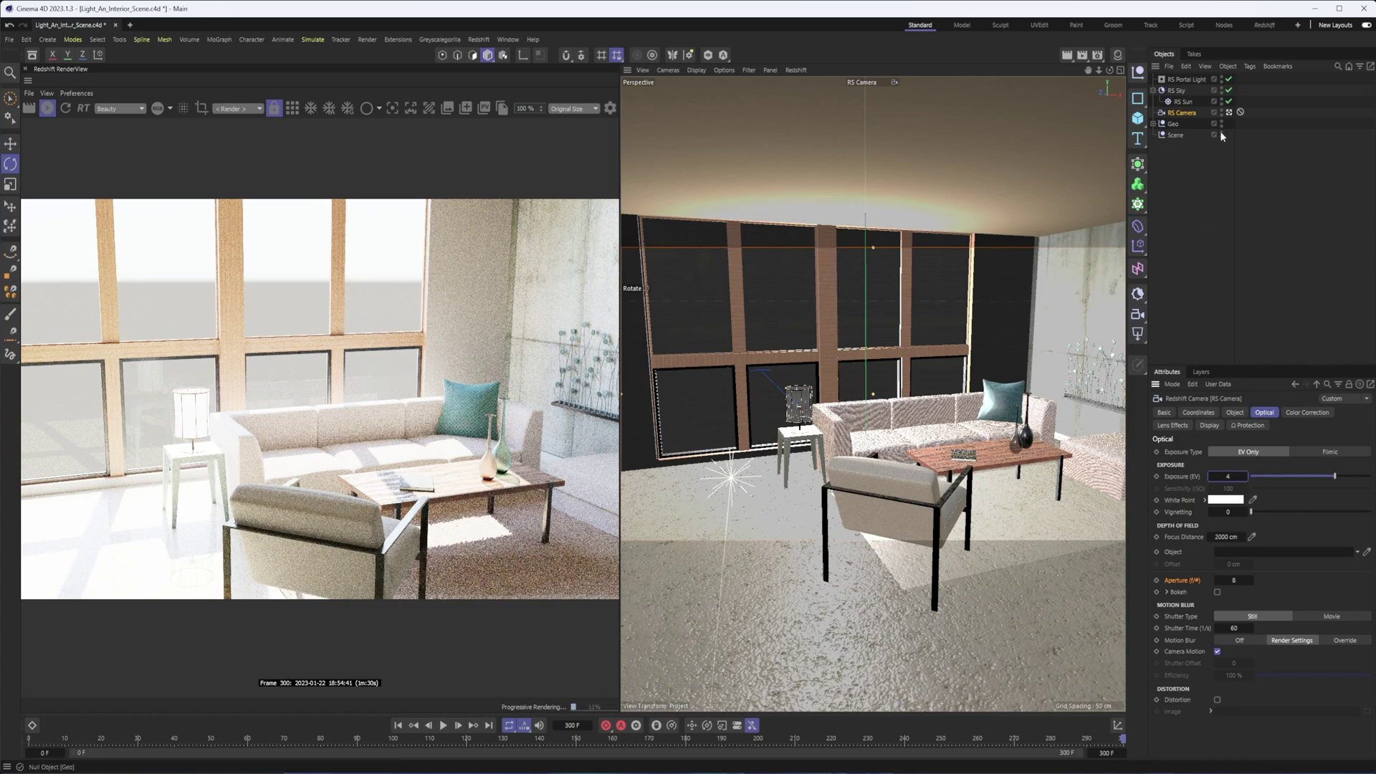
Add a second RS Camera framing a close-up of the sofa and coffee table, and look through it
left_click(1229, 112)
left_click_drag(969, 360, 865, 350, "alt")
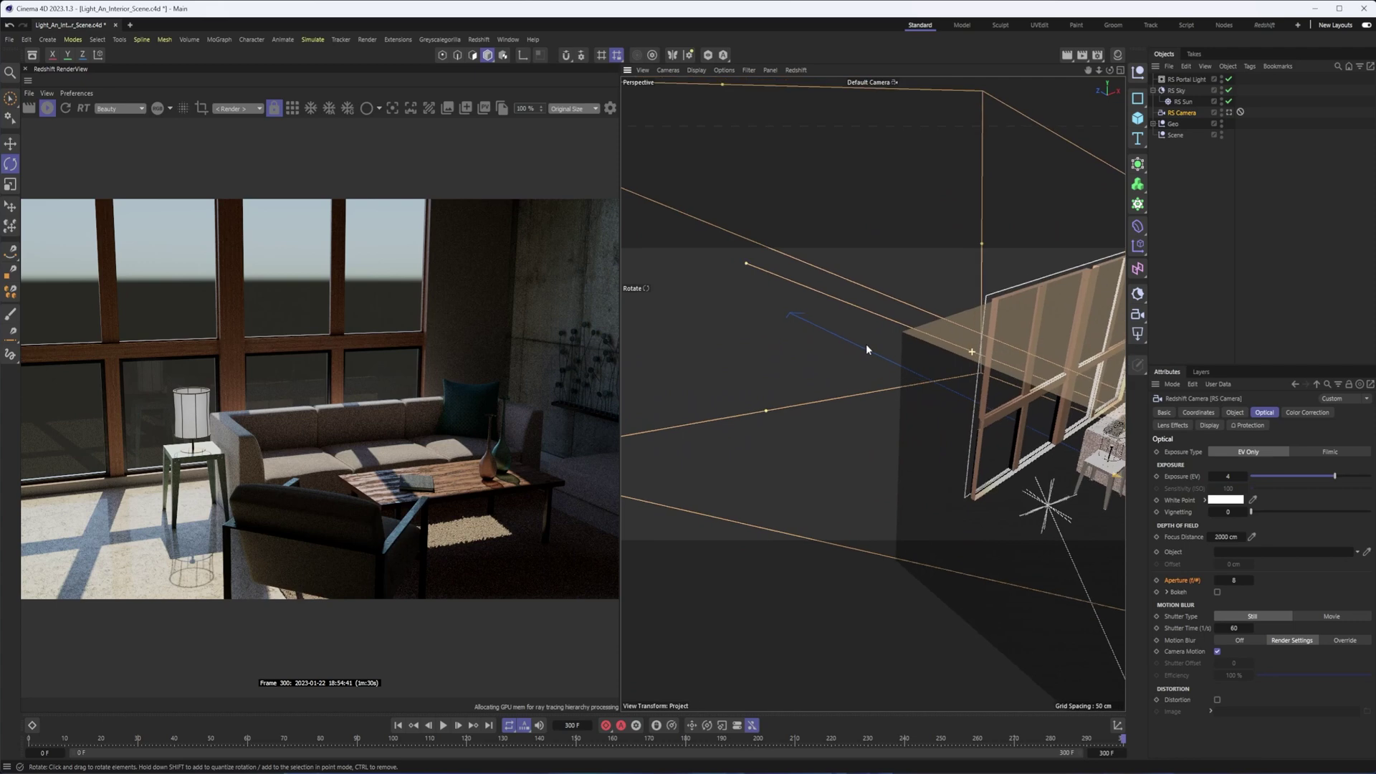
left_click_drag(737, 342, 860, 398, "alt")
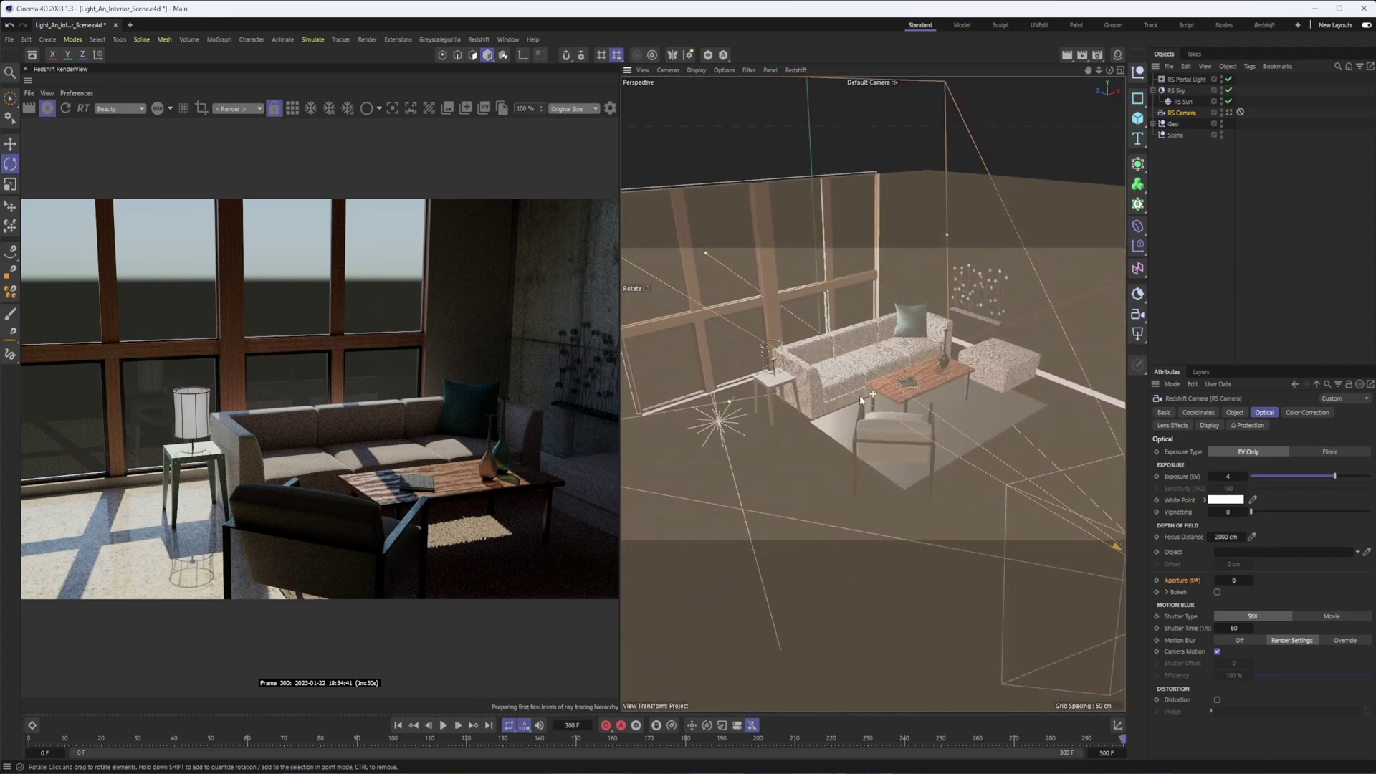
scroll(925, 389, "up", 5)
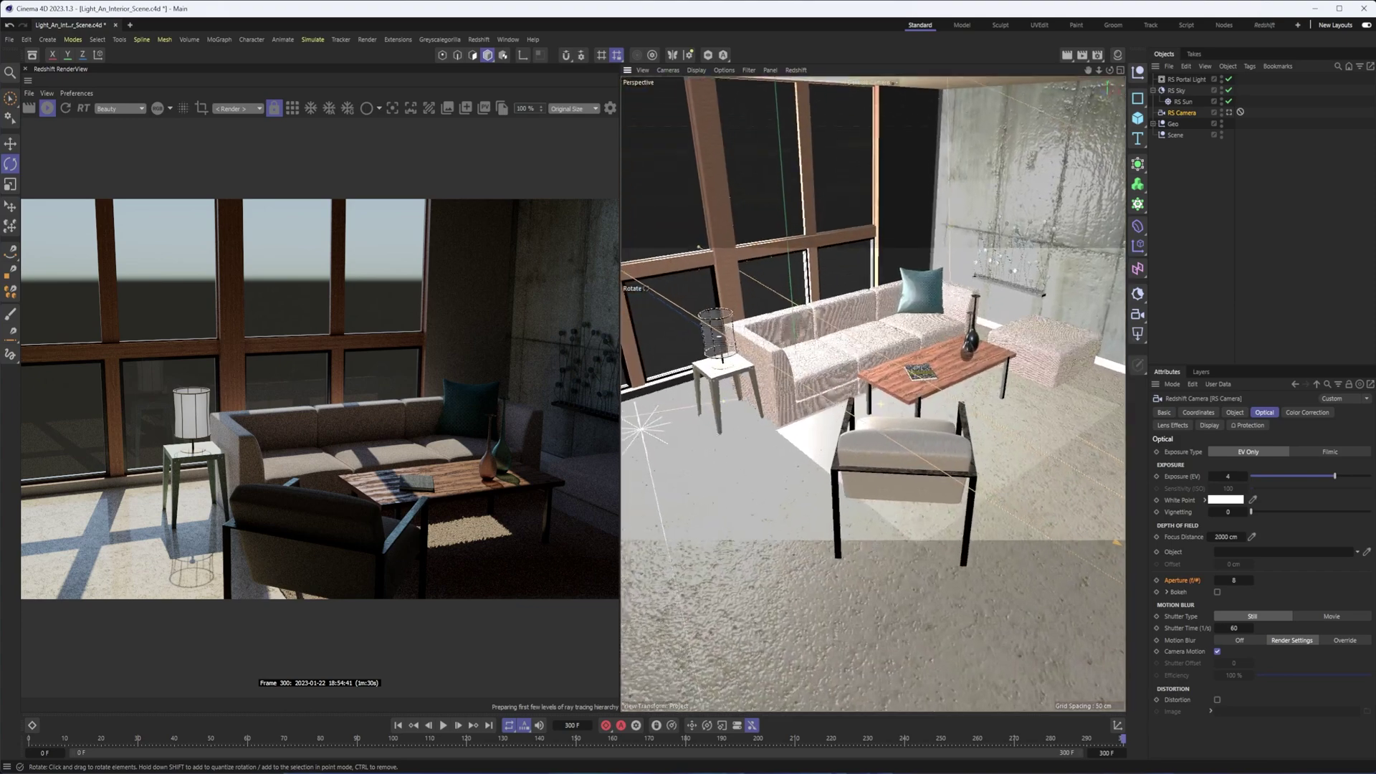
scroll(968, 383, "up", 5)
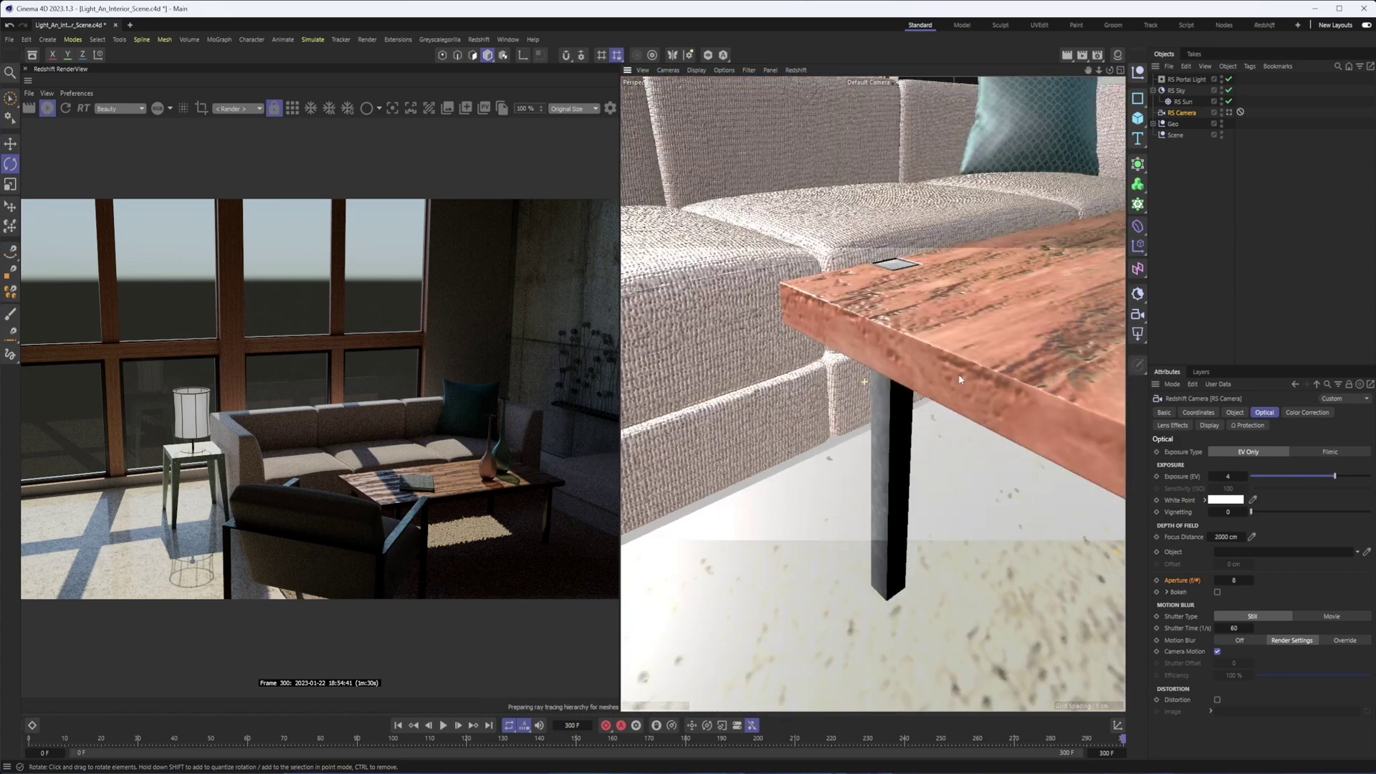
scroll(913, 377, "down", 3)
scroll(881, 328, "up", 1)
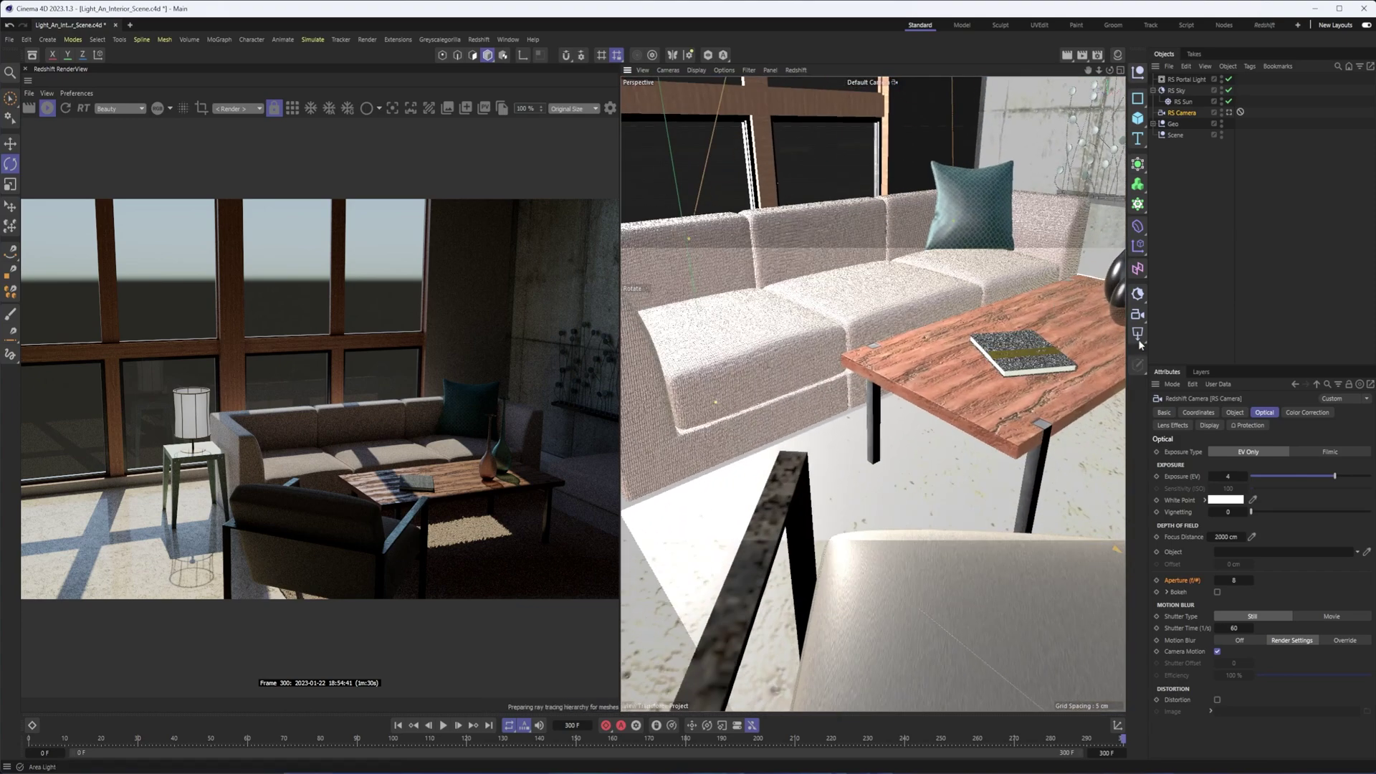
left_click(1137, 314)
left_click(1229, 79)
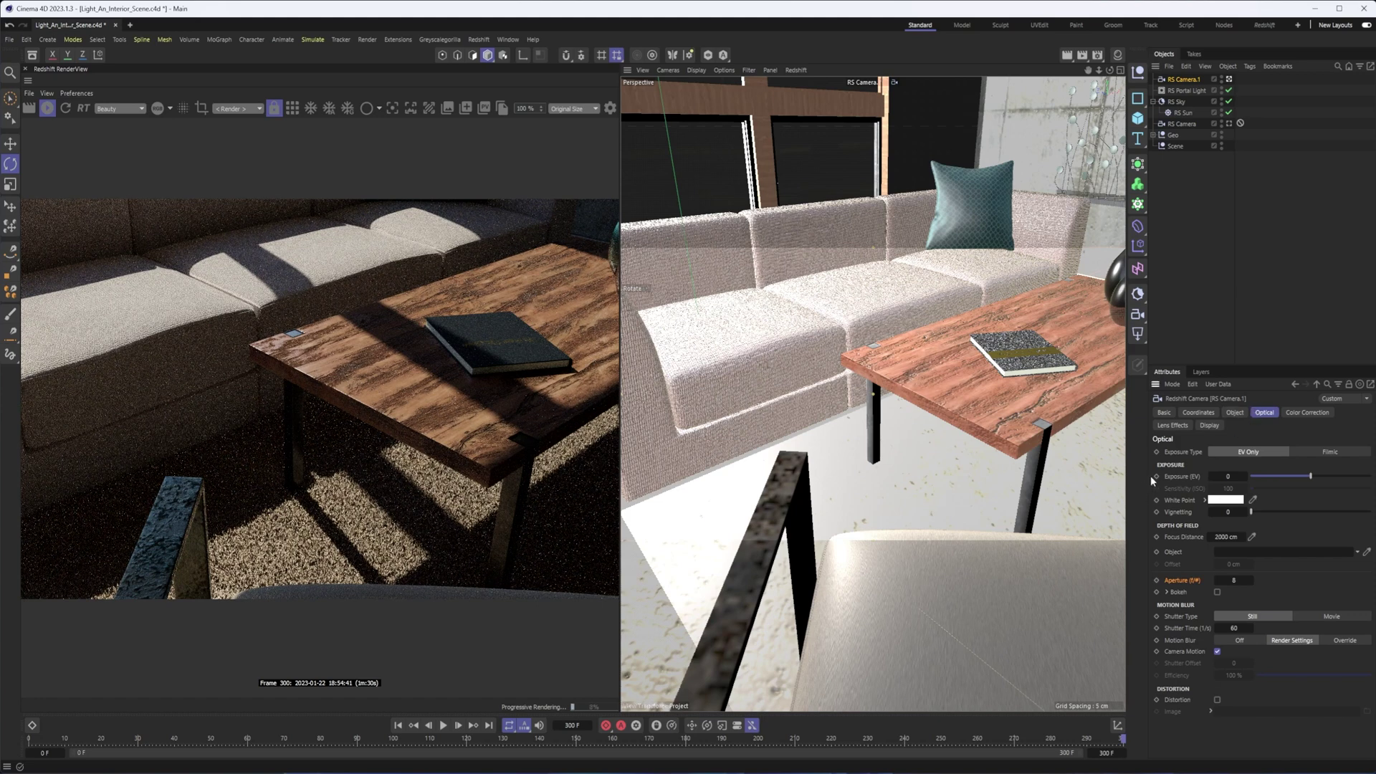
Return to the original RS Camera's view and reset its exposure to 0 with the render view's display settings shown
left_click(1229, 123)
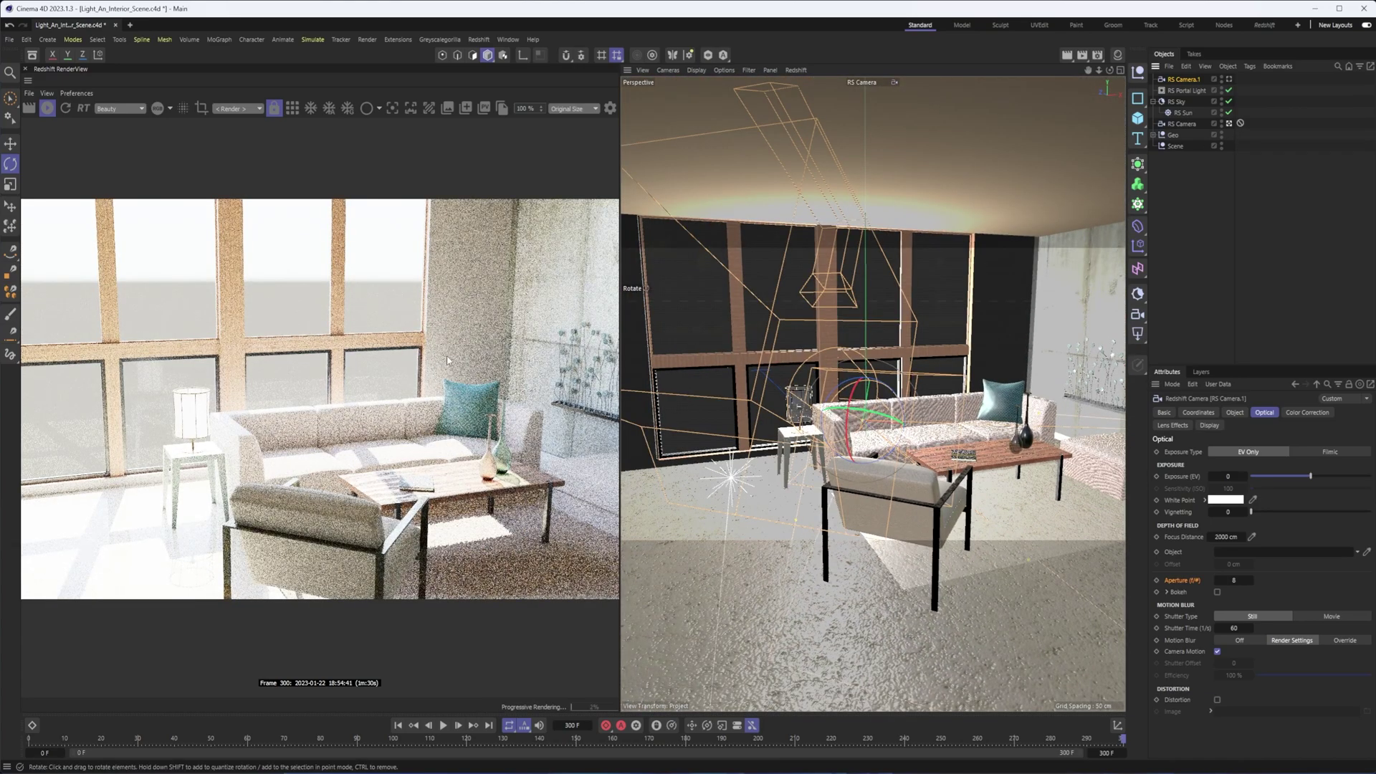
left_click(610, 109)
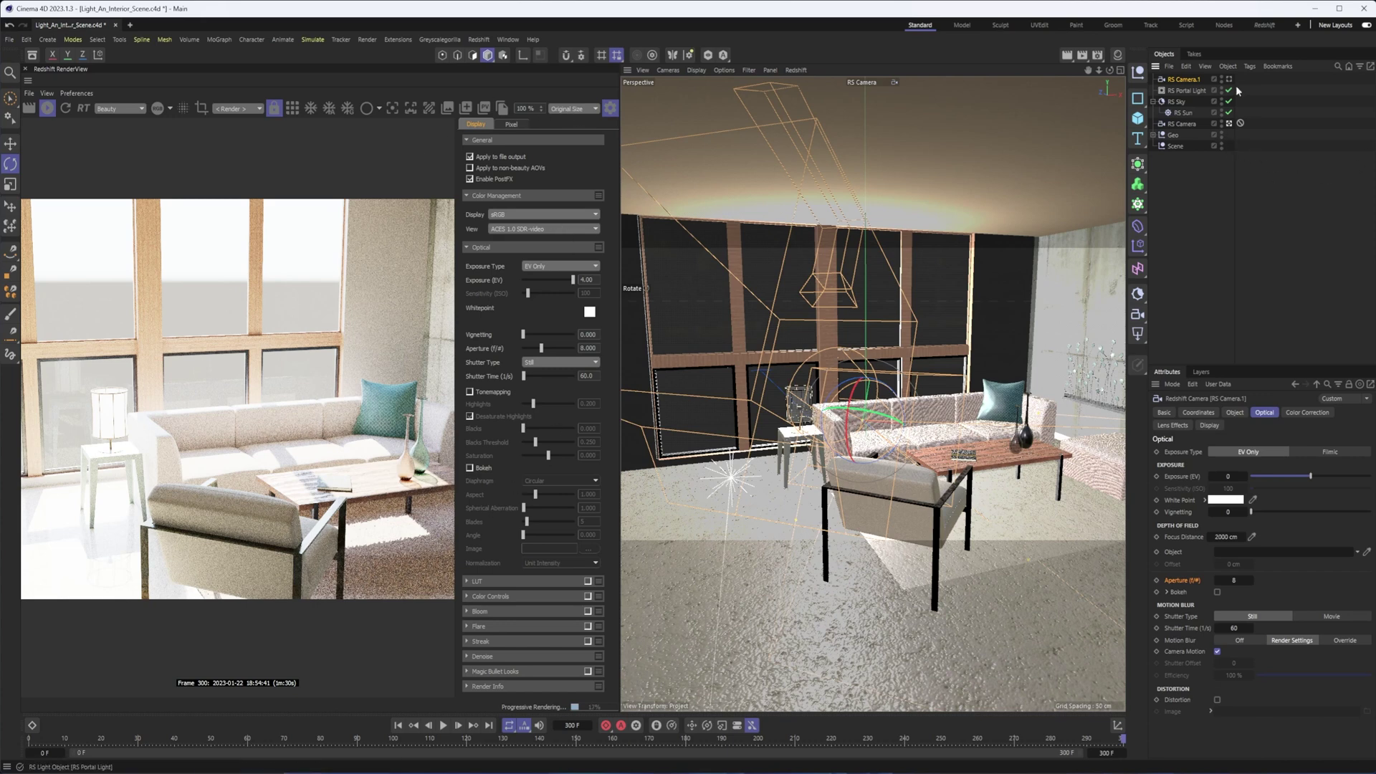
left_click(1182, 123)
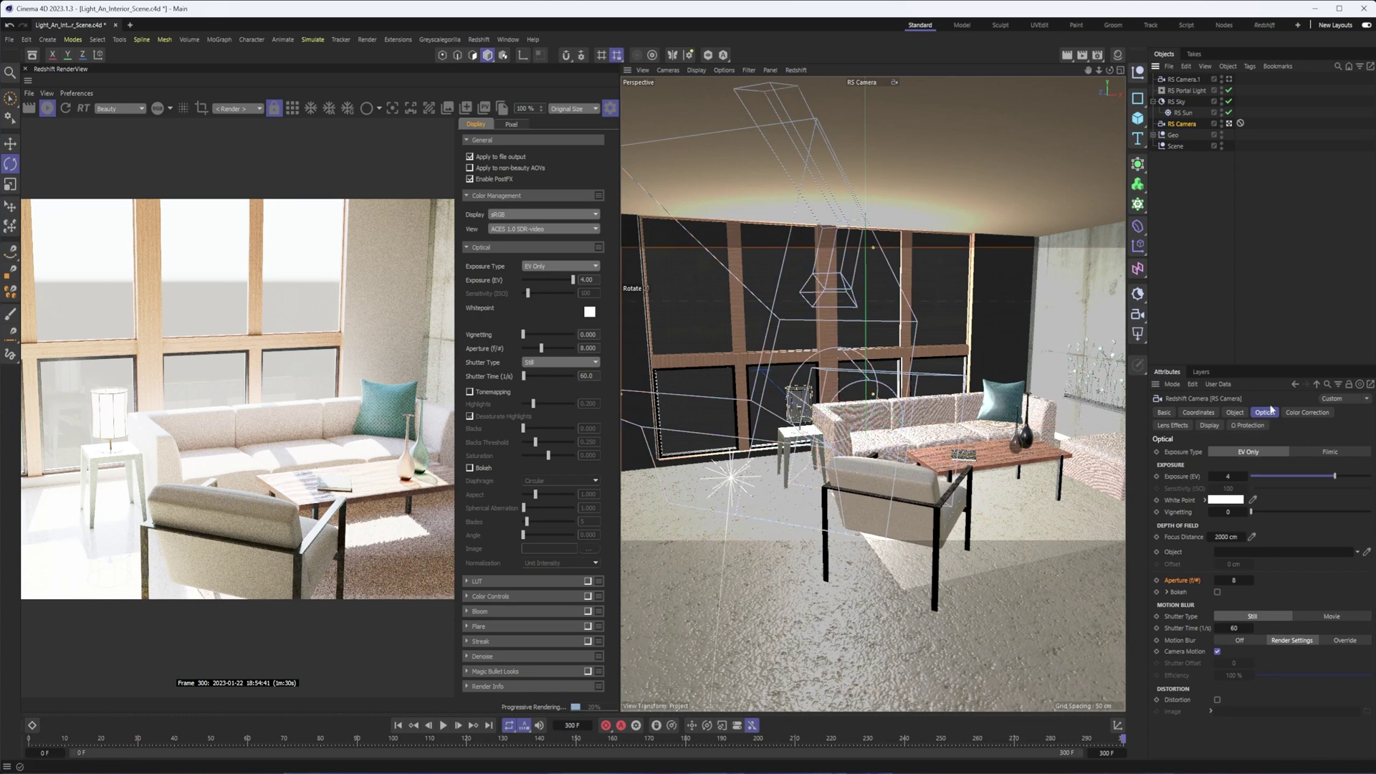
right_click(1245, 477)
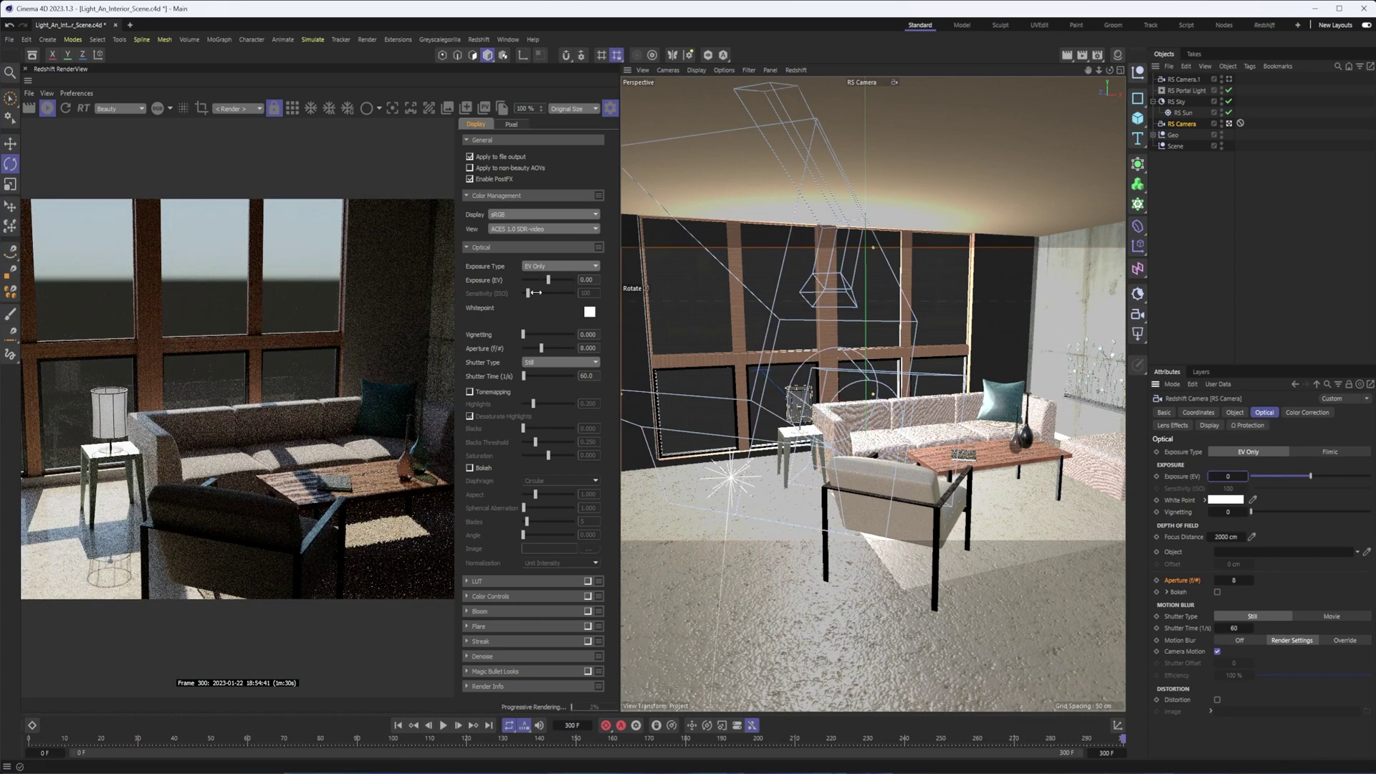
Switch the RS Camera's exposure type to Filmic, keeping exposure and ISO at their defaults, and lower the aperture to about 3.564
left_click(1327, 451)
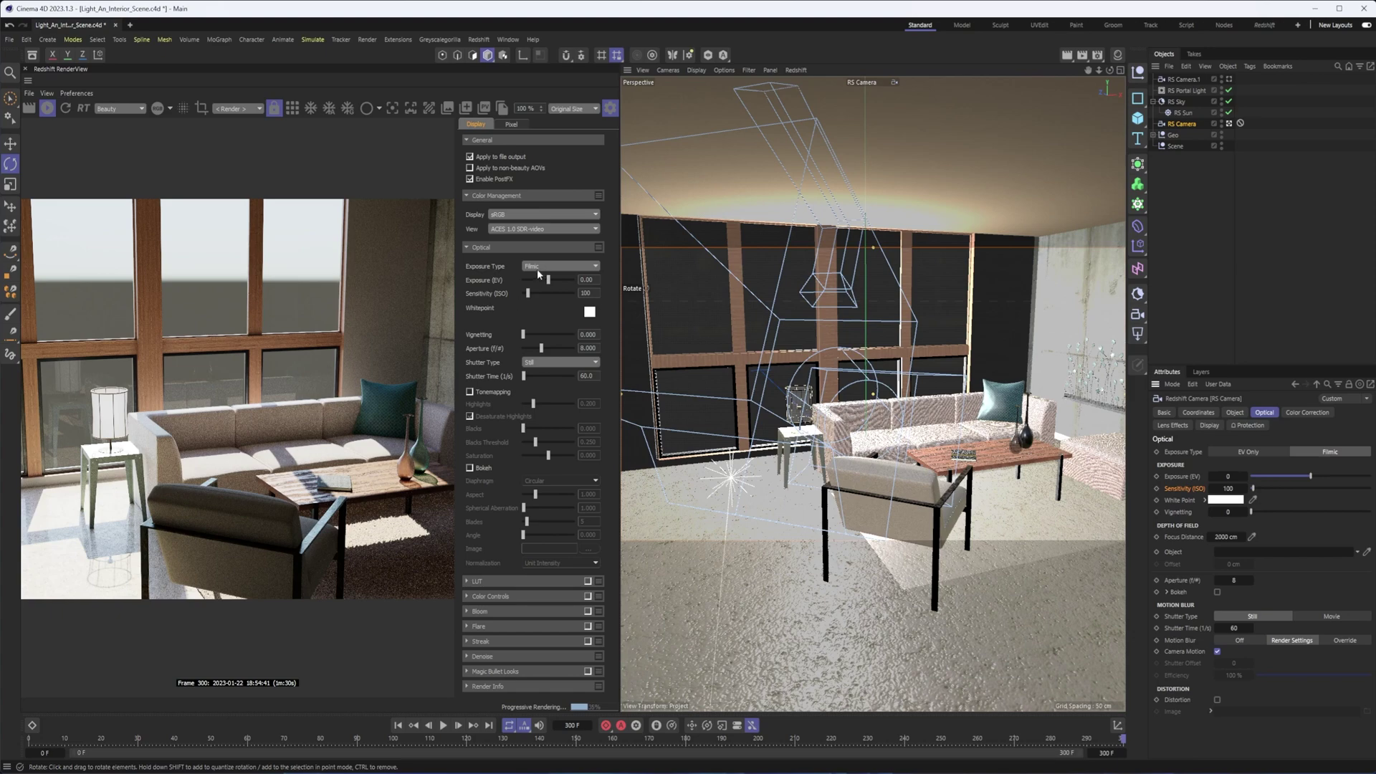
left_click_drag(545, 286, 550, 281)
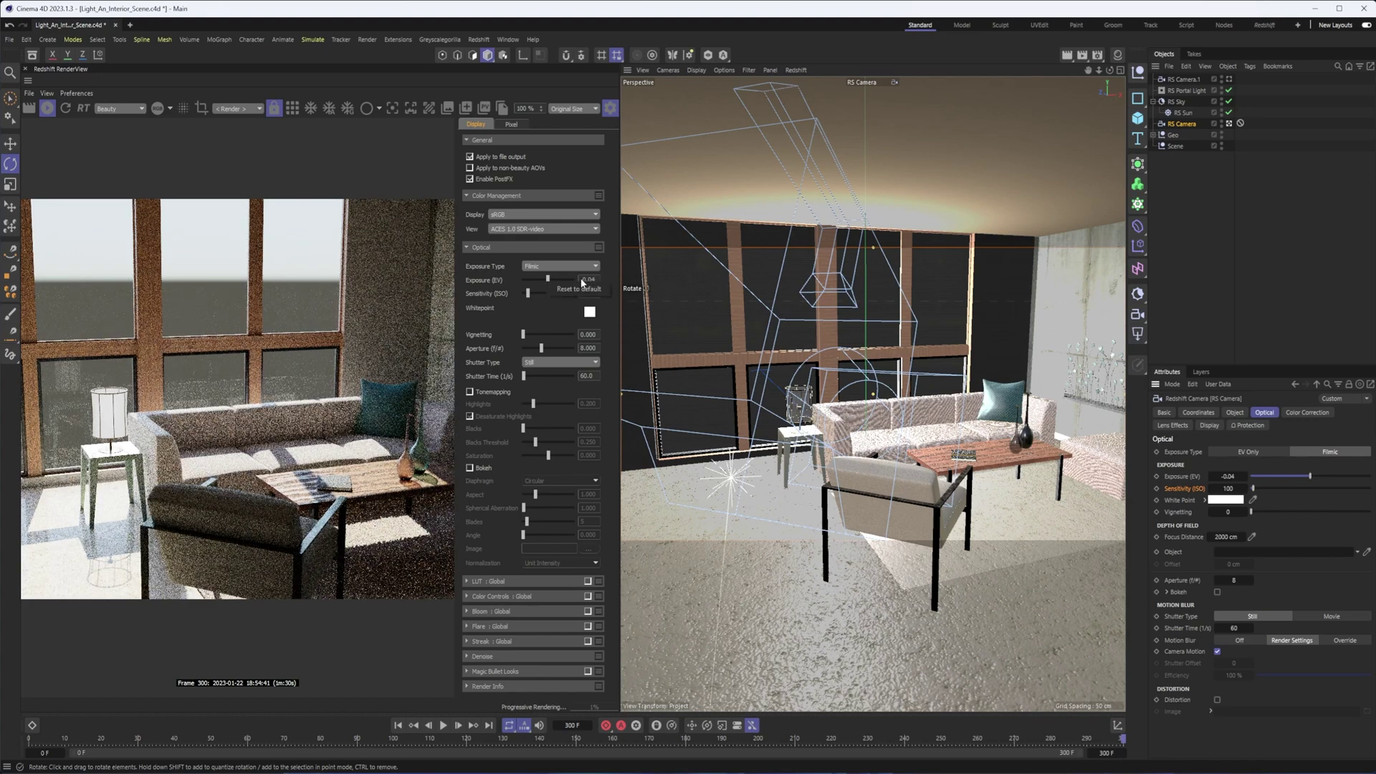
left_click_drag(528, 294, 543, 296)
left_click(576, 303)
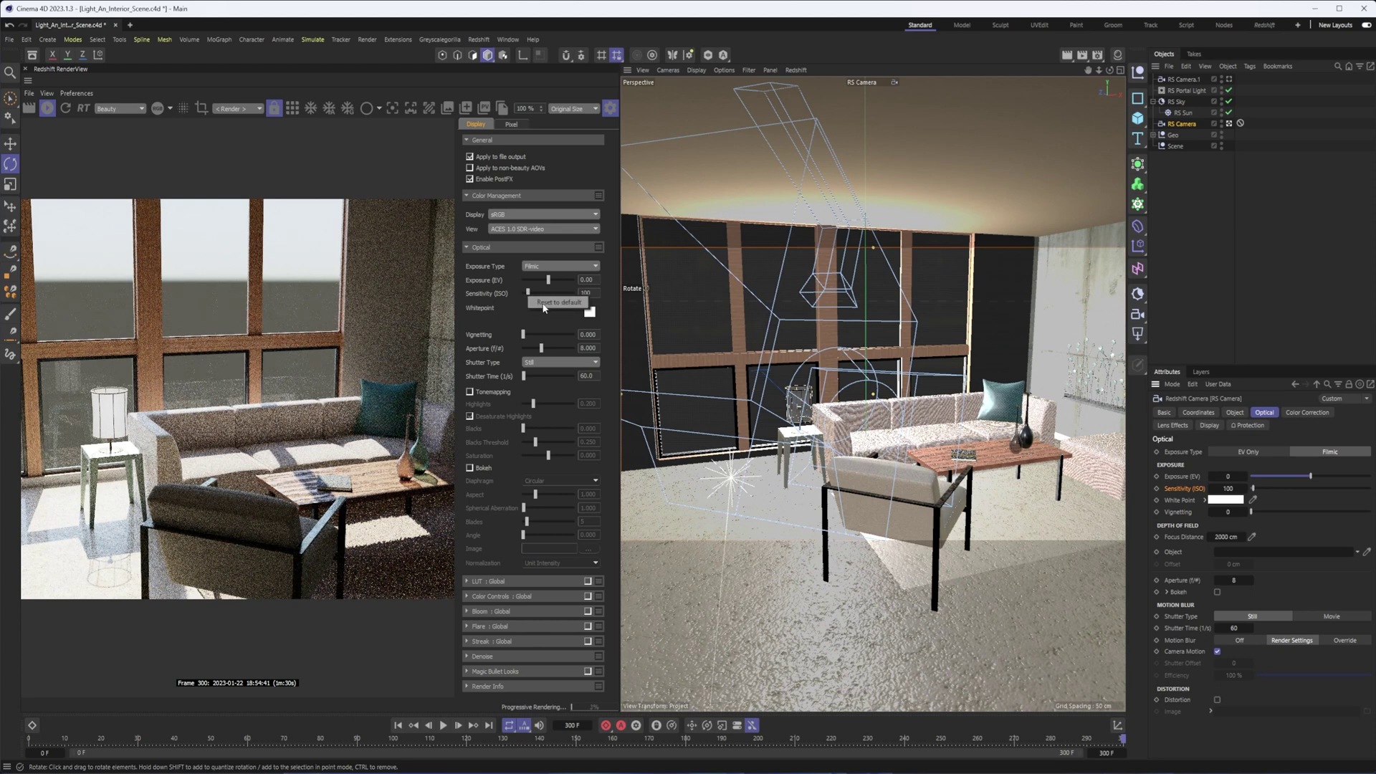
left_click_drag(542, 348, 530, 352)
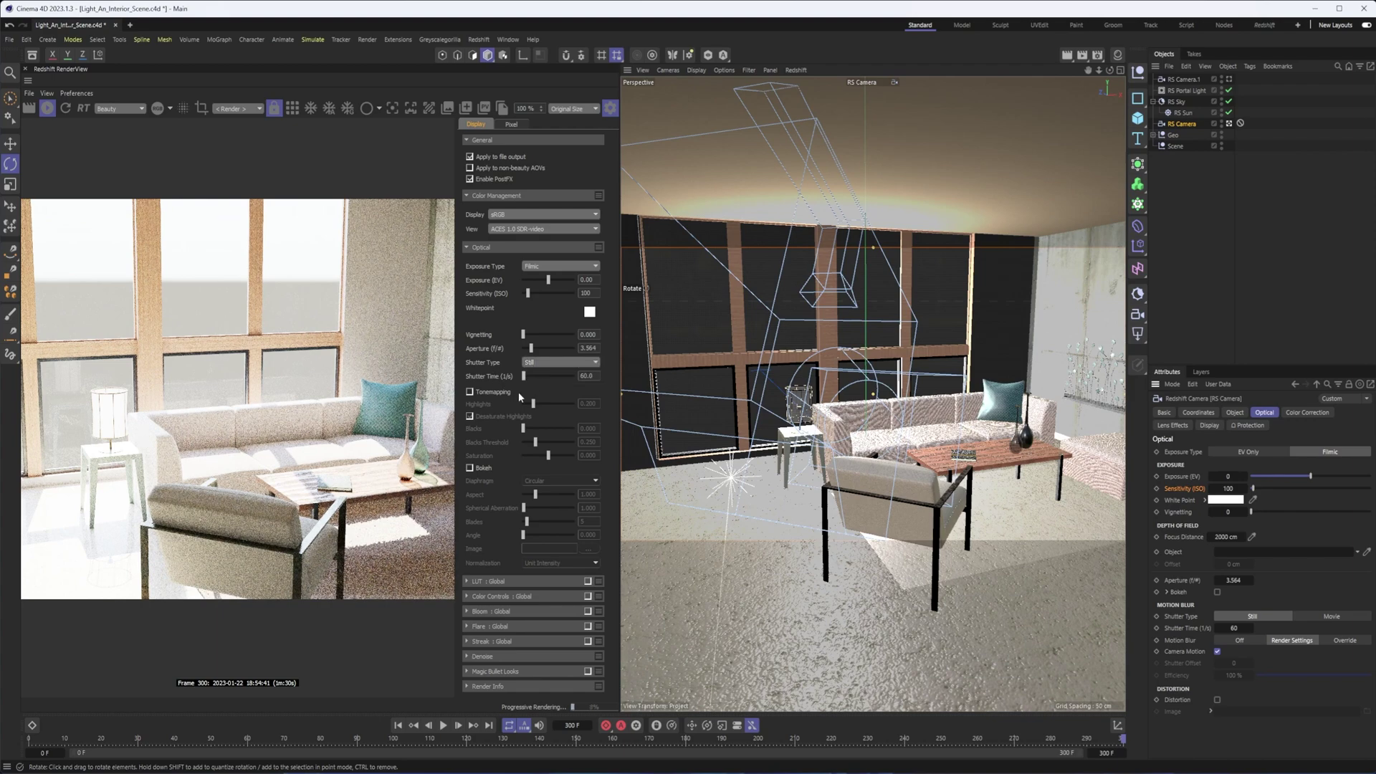
Enable tonemapping in a wider render view and, after testing 0 and 1, set the highlights to about 0.22
left_click(470, 392)
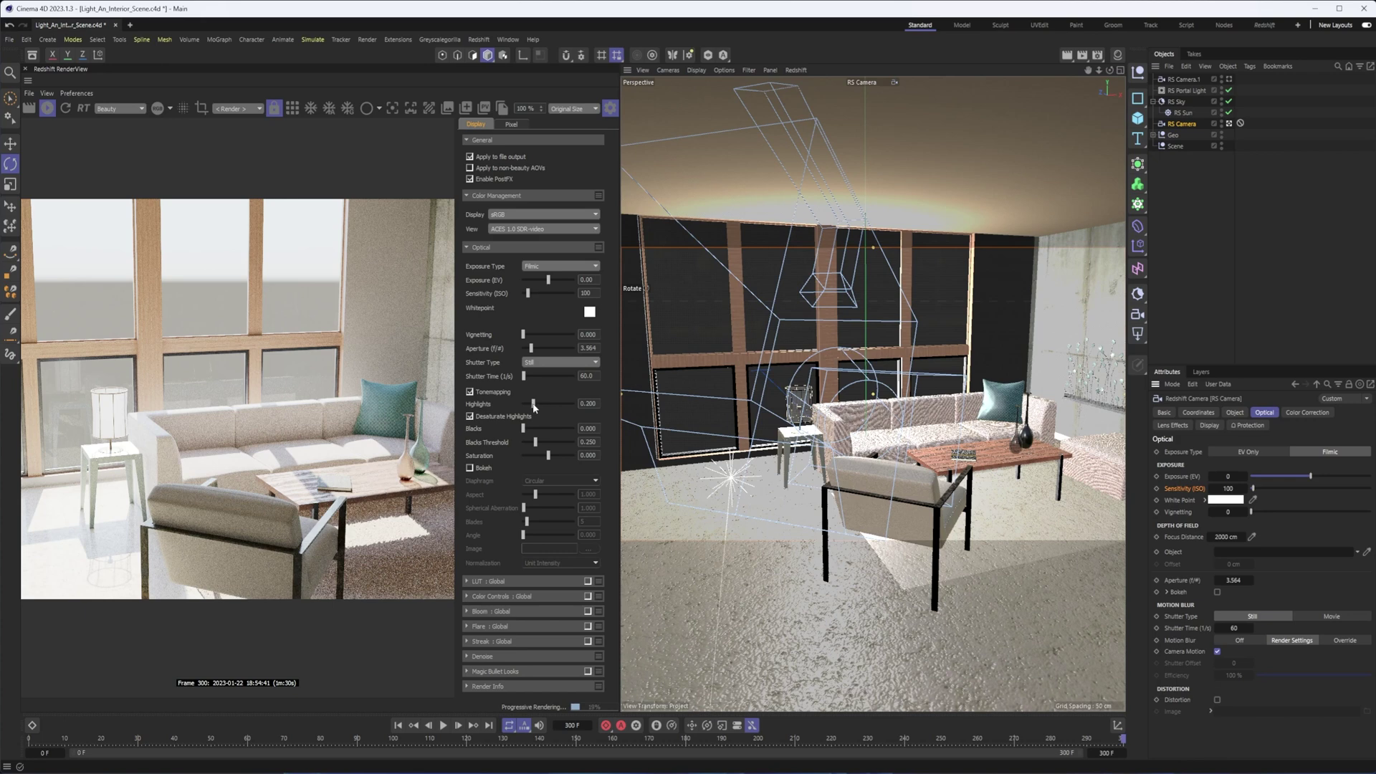
left_click_drag(534, 404, 521, 409)
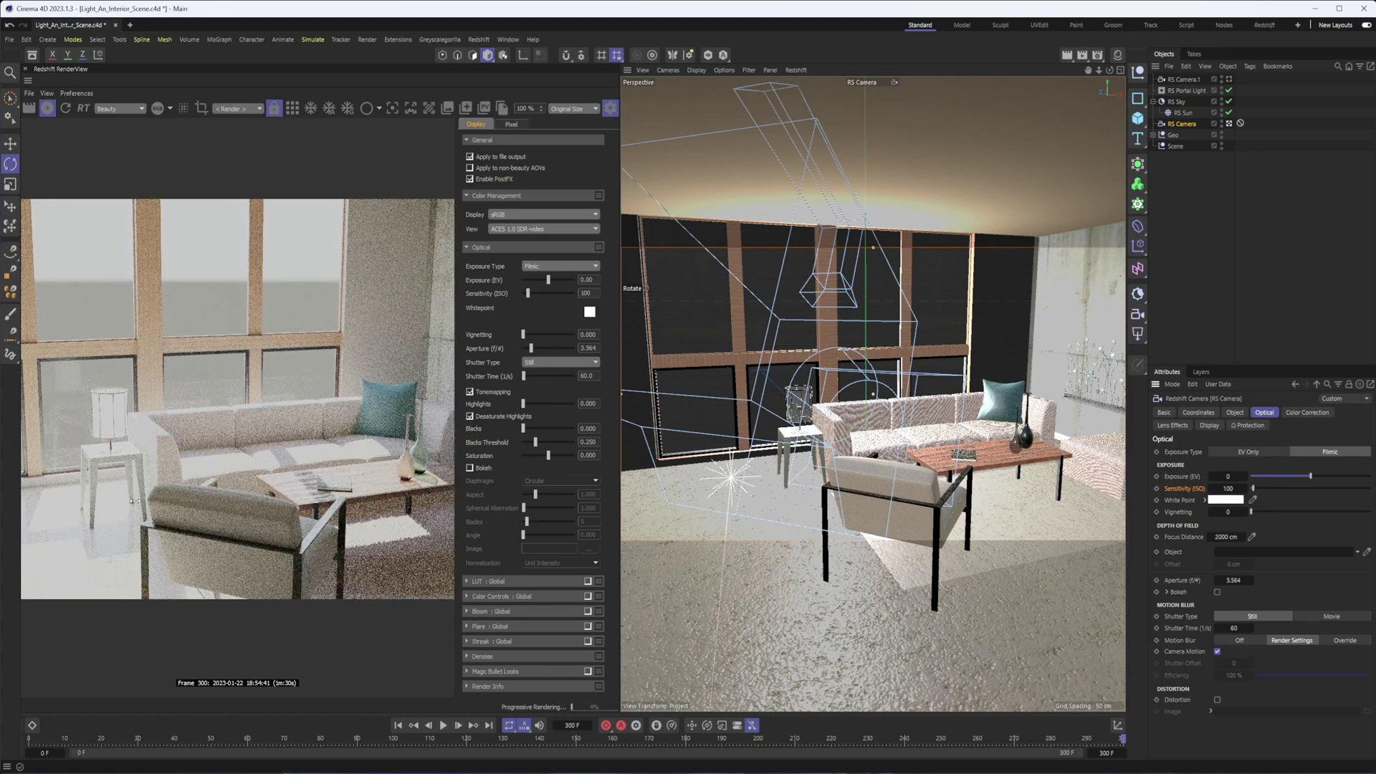
left_click_drag(615, 352, 869, 376)
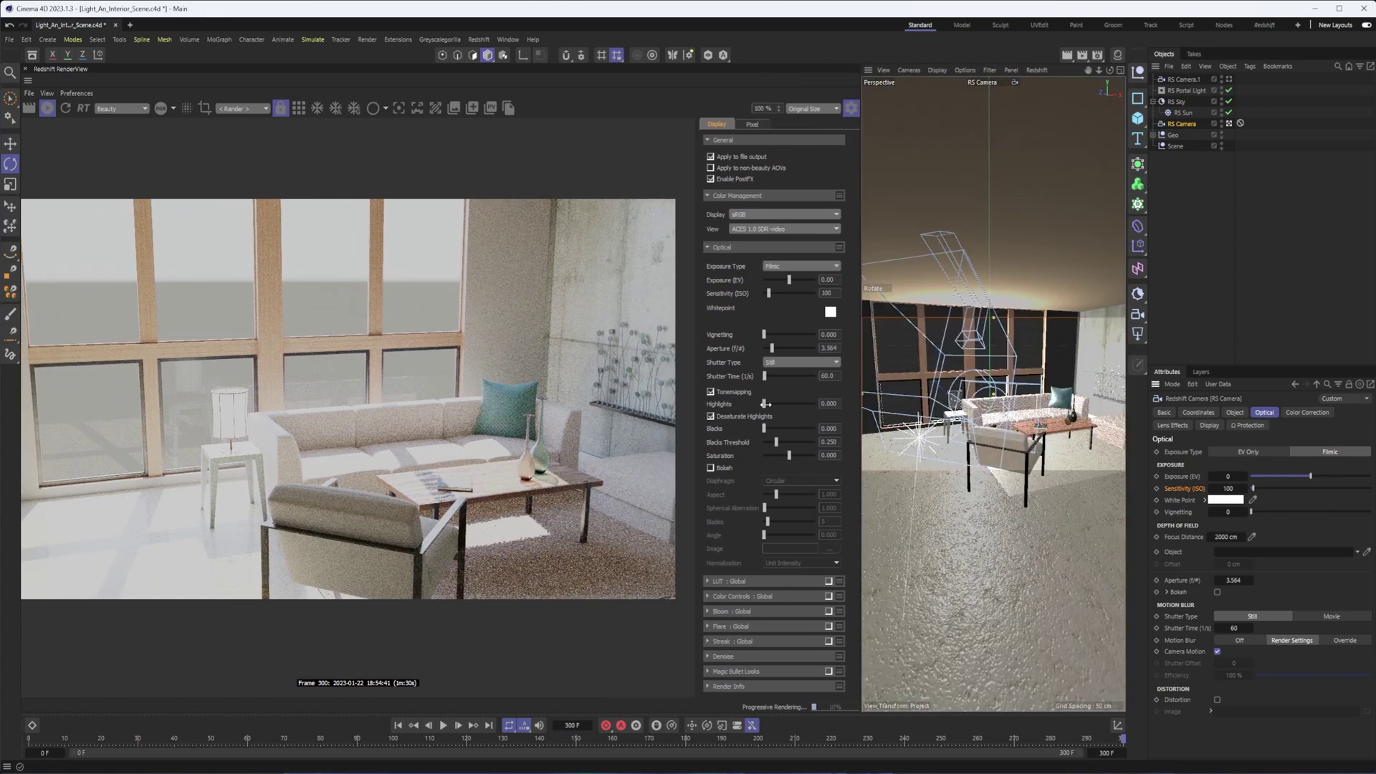
left_click_drag(766, 403, 817, 403)
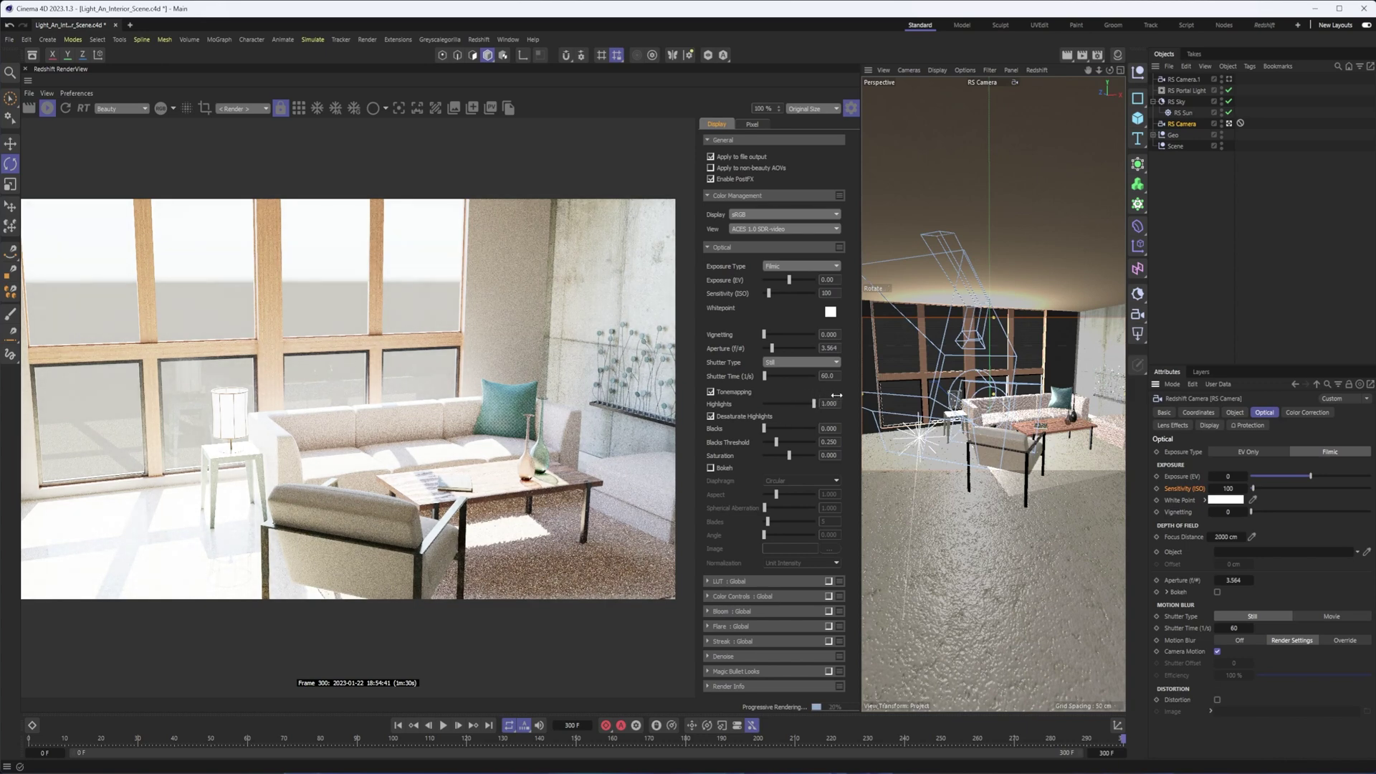
left_click_drag(815, 401, 774, 404)
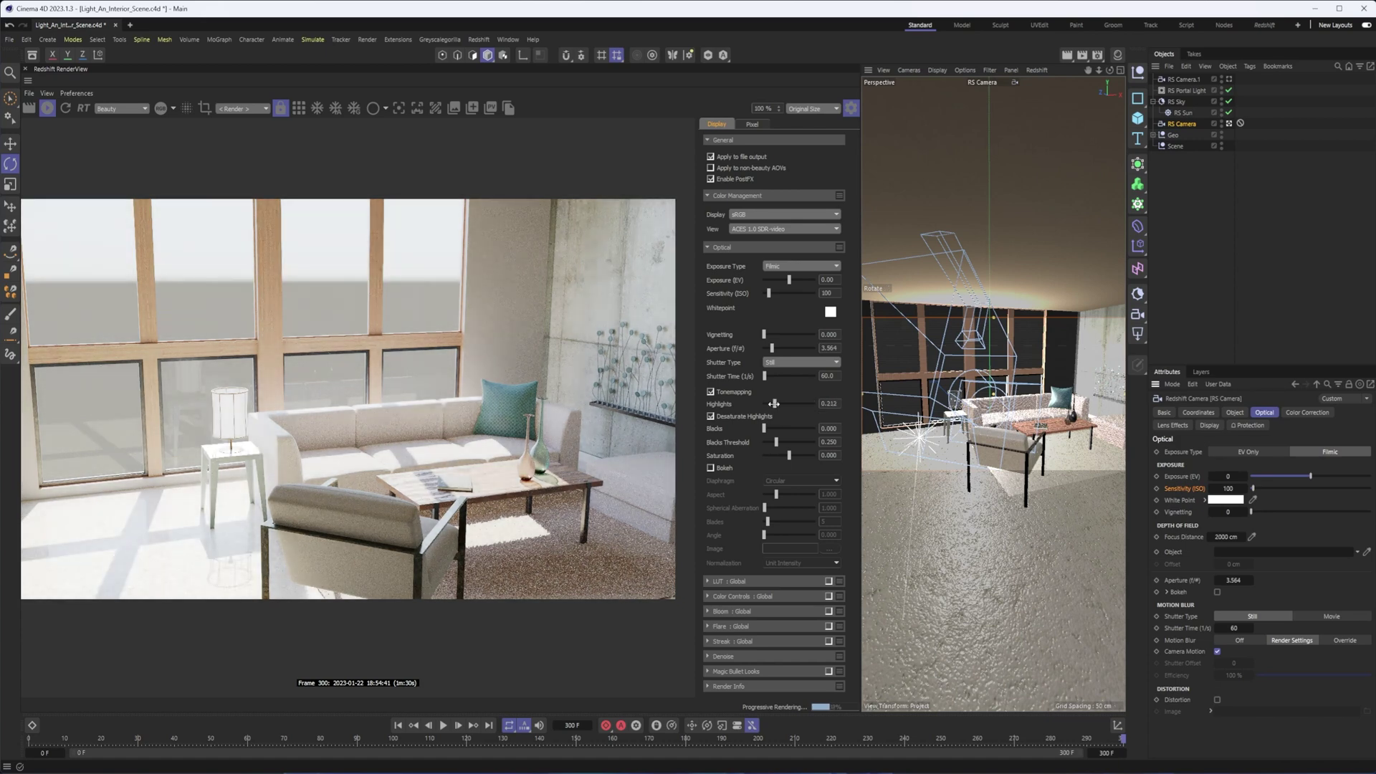
Turn off Desaturate Highlights and raise the tonemapping blacks to about 0.28
left_click(710, 416)
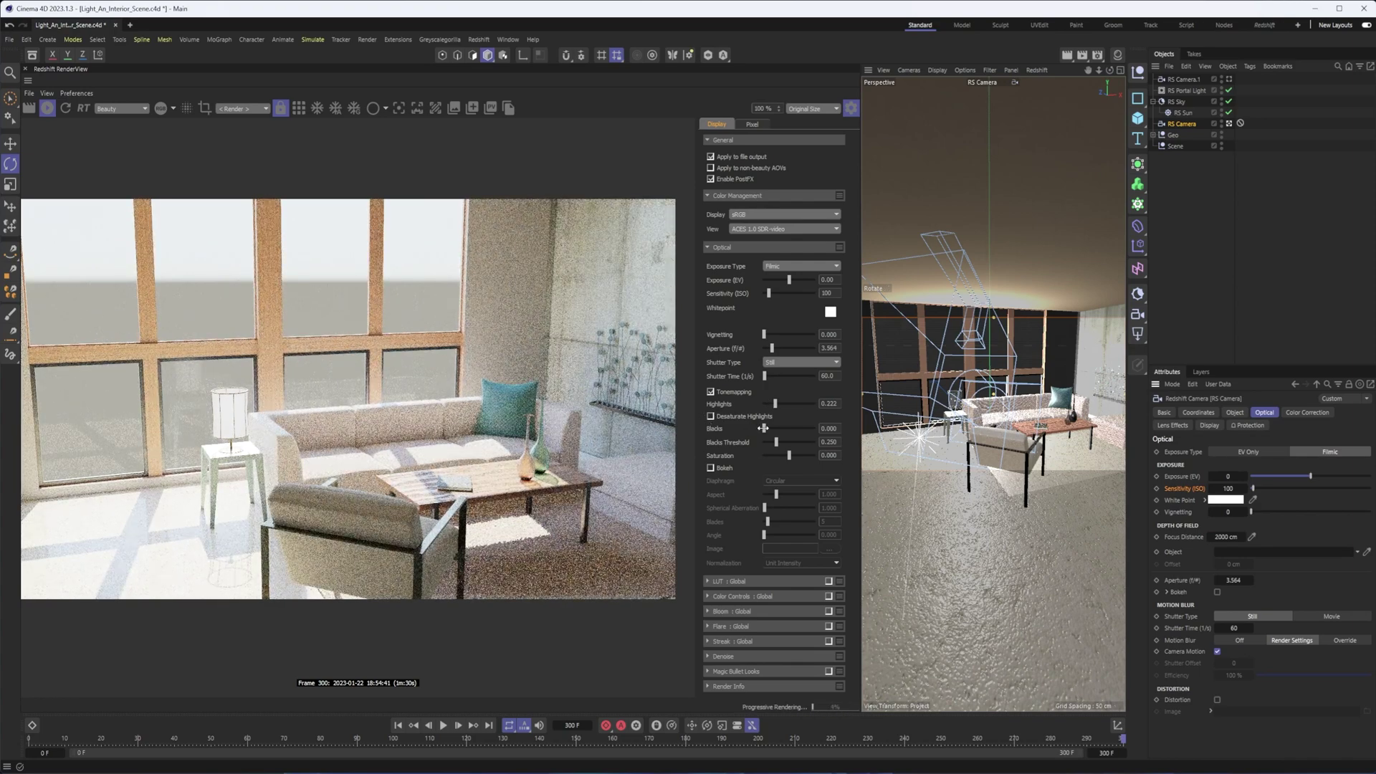
left_click_drag(763, 427, 808, 429)
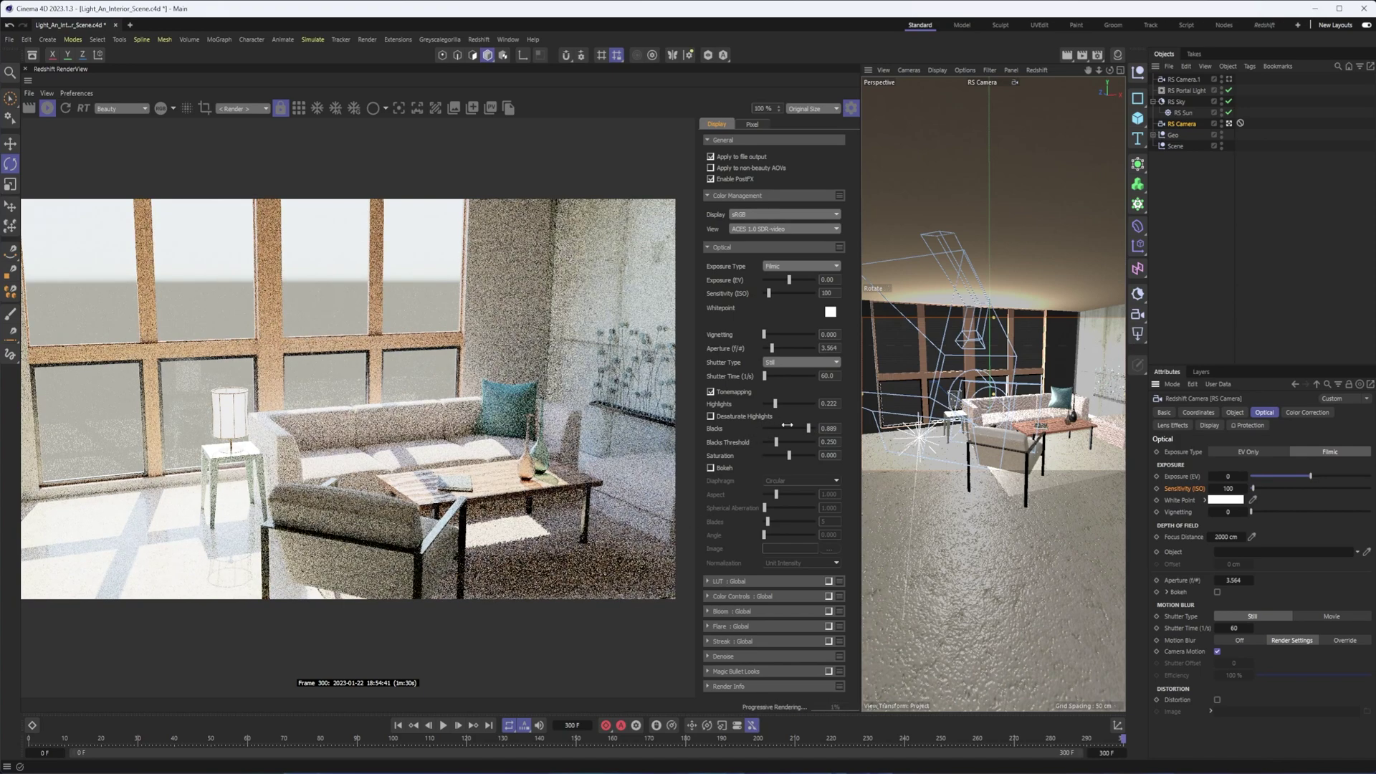
left_click(785, 429)
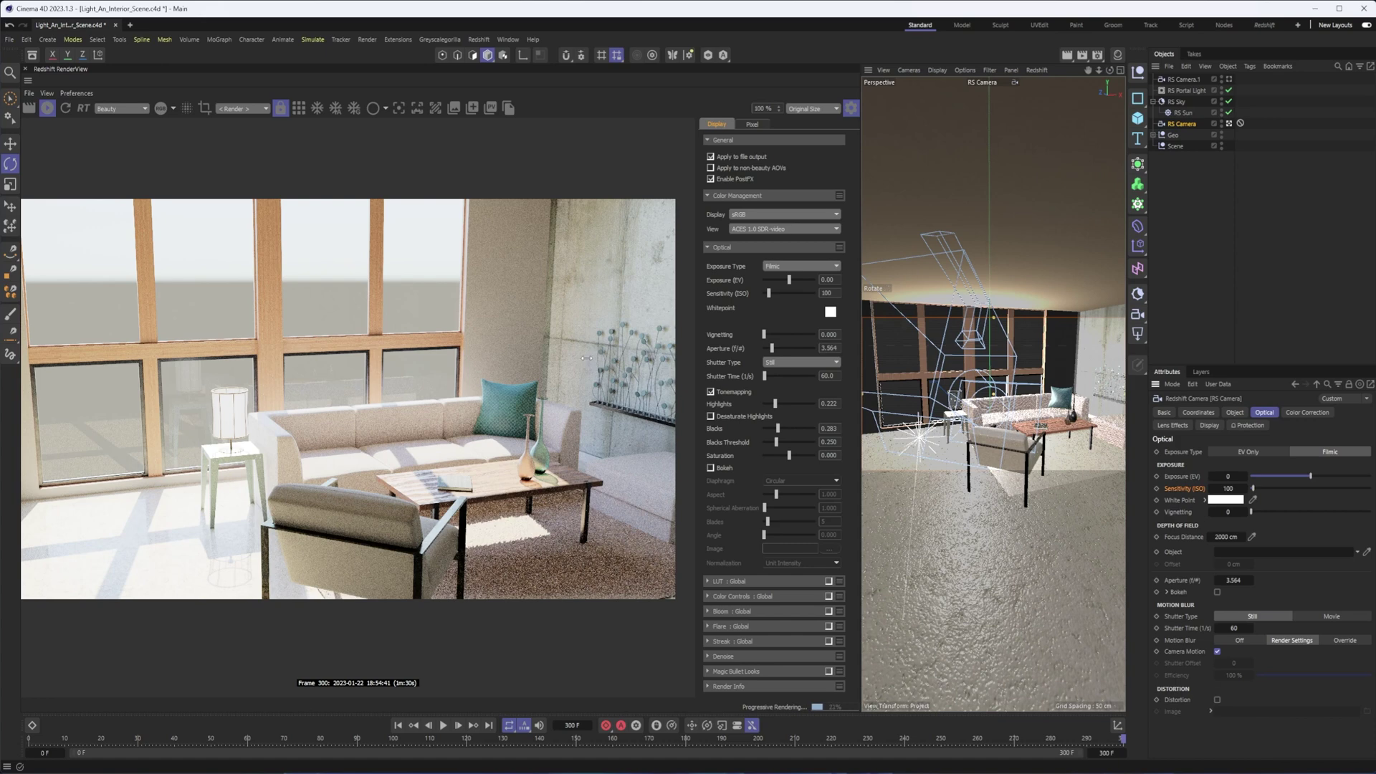
Review the portal light and RS Camera settings and compare the render with PostFX off and on
left_click(1186, 90)
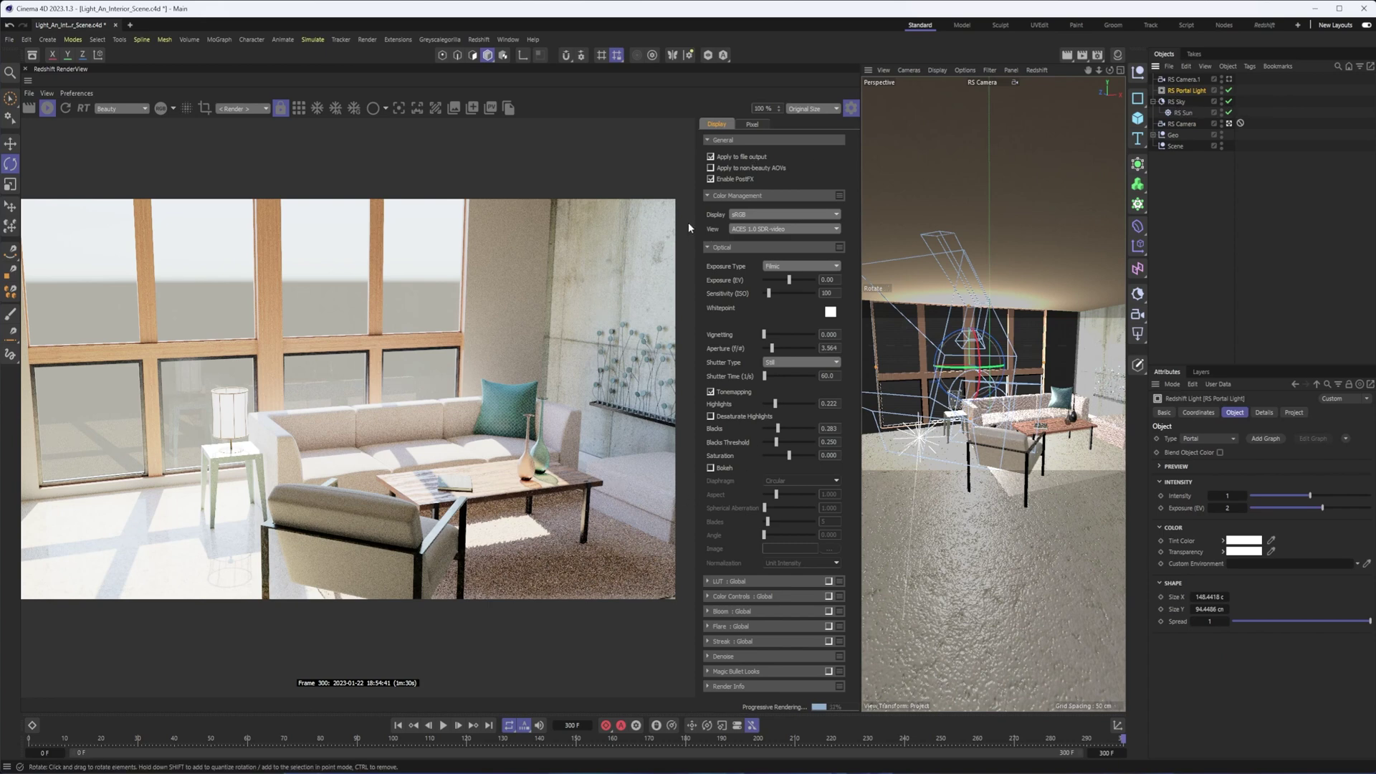
left_click(1182, 124)
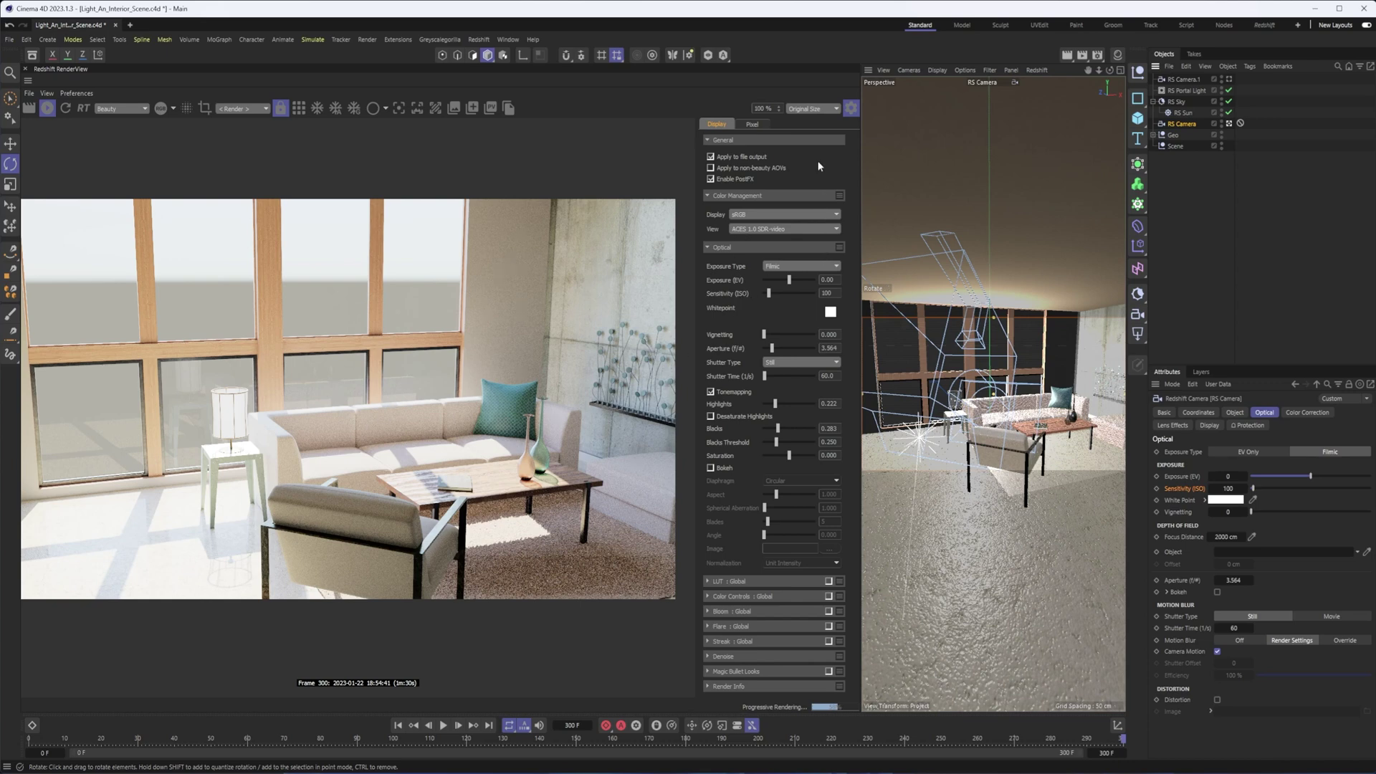
left_click(710, 180)
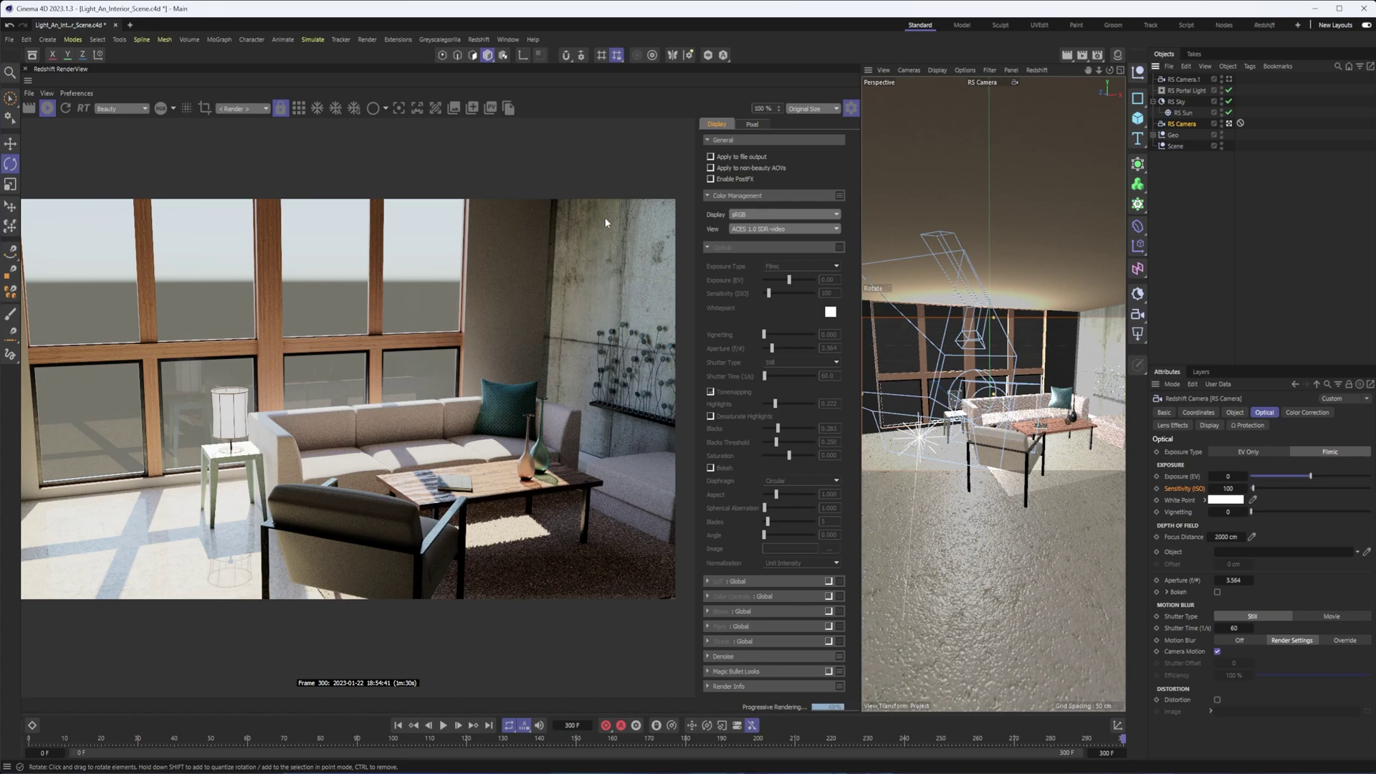
left_click(710, 179)
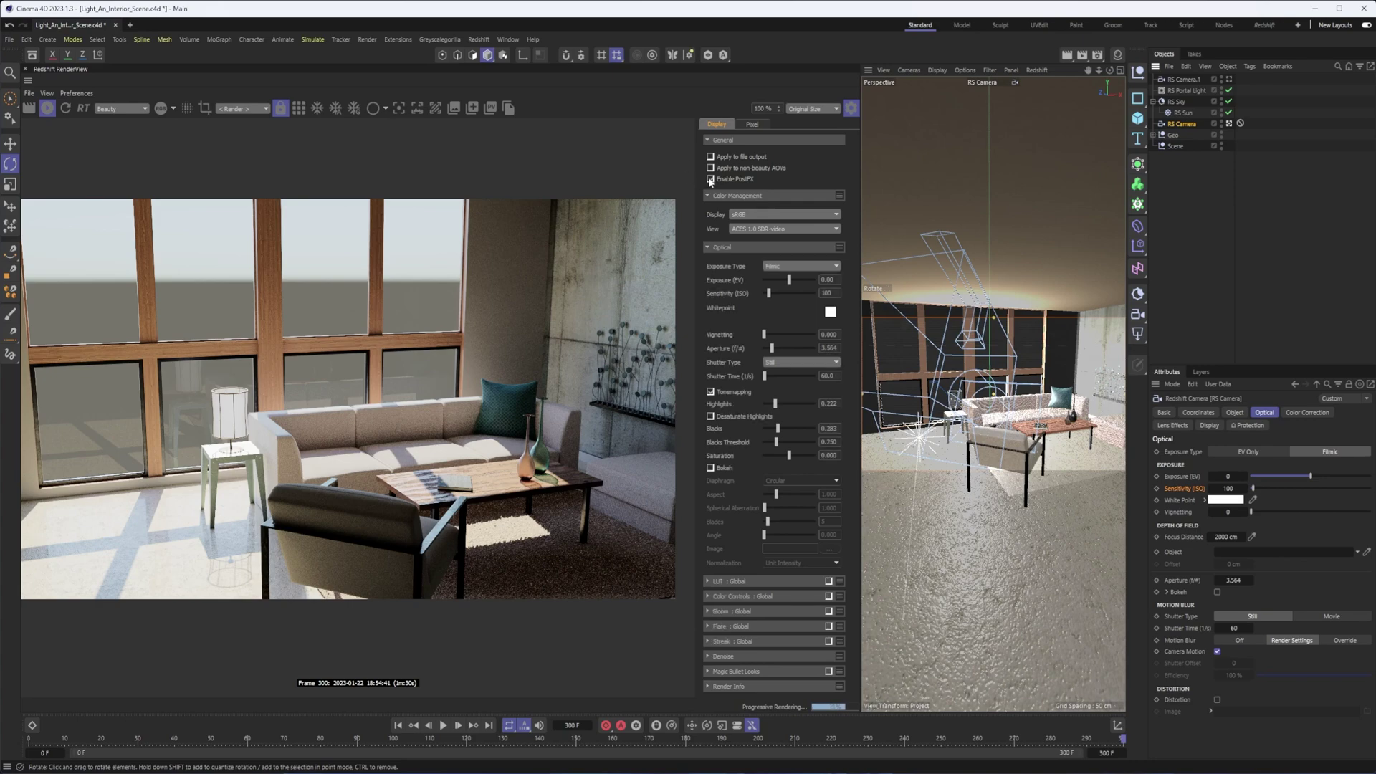